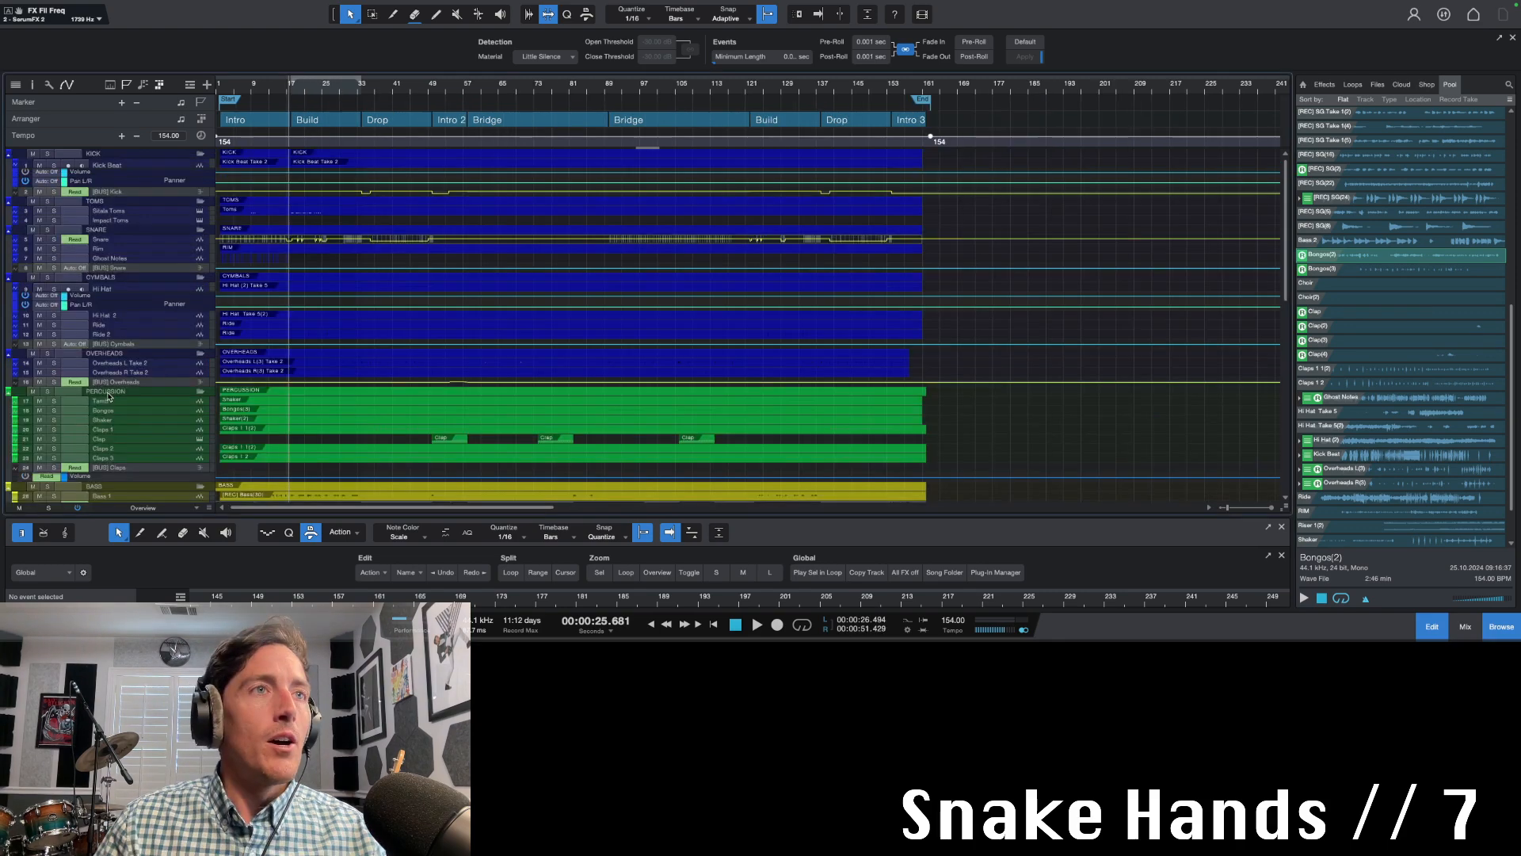
Open the instrument editor of the Sitala Toms track in the TOMS folder
{"action": "scroll", "coordinate": [123, 428], "scroll_direction": "down", "scroll_amount": 5}
{"action": "scroll", "coordinate": [124, 434], "scroll_direction": "up", "scroll_amount": 4}
{"action": "scroll", "coordinate": [123, 434], "scroll_direction": "up", "scroll_amount": 1}
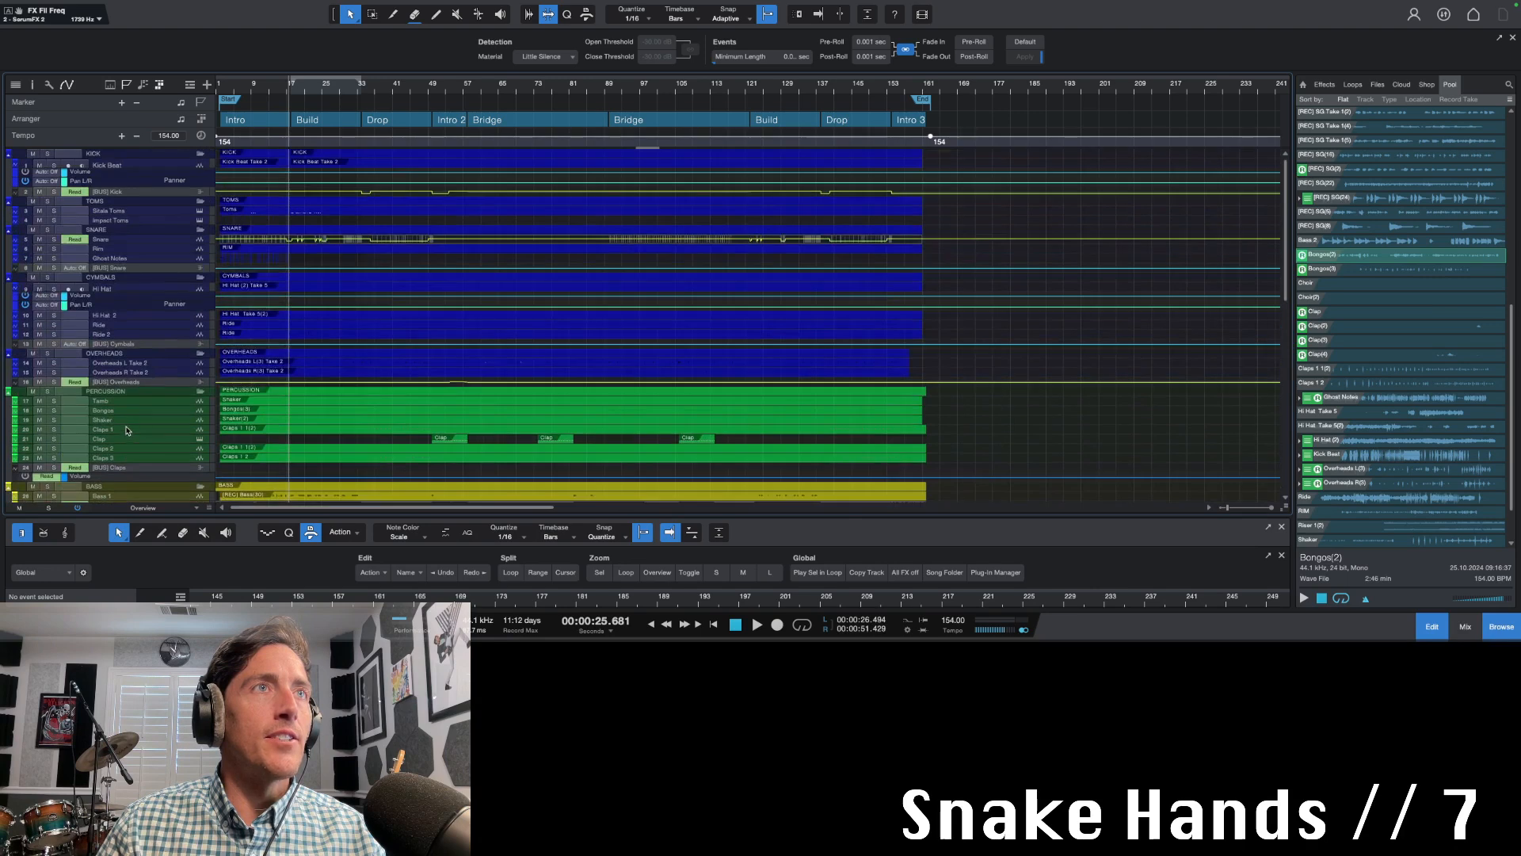
{"action": "left_click", "coordinate": [176, 214]}
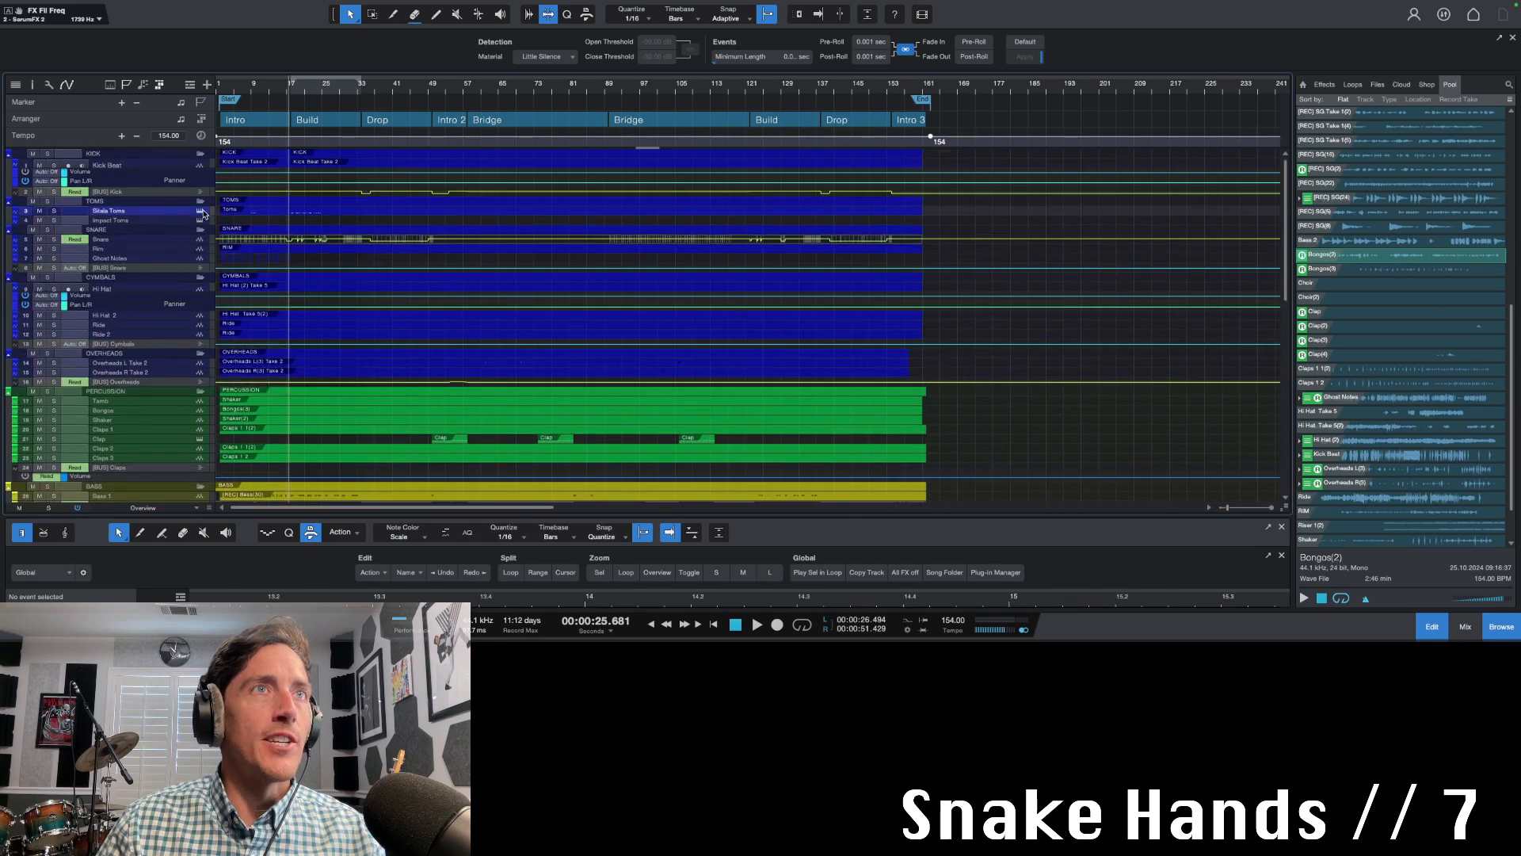
{"action": "left_click", "coordinate": [199, 211]}
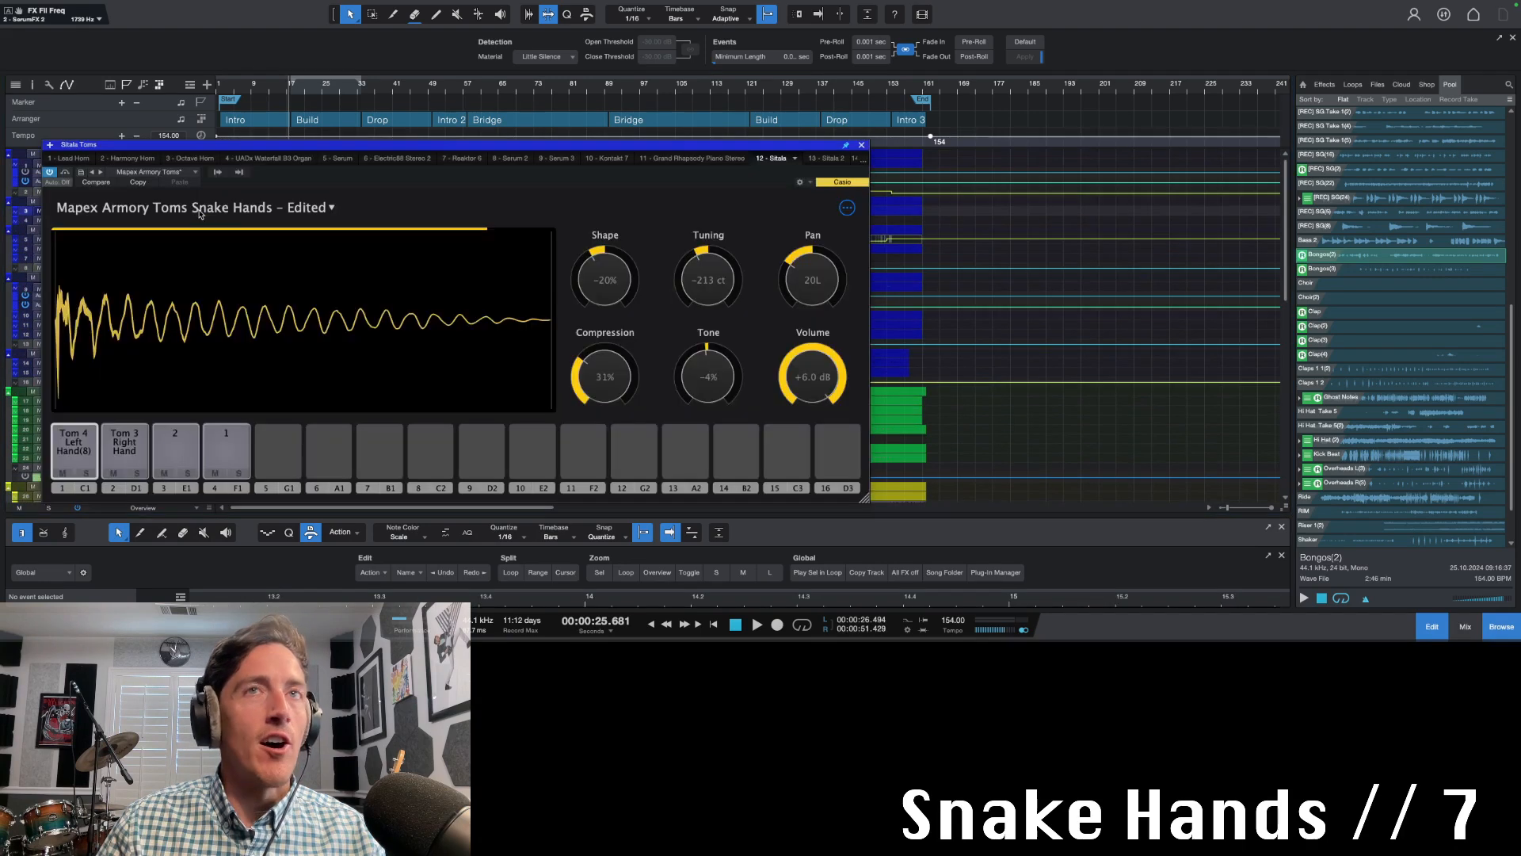
Audition the Tom 4 Left Hand and Tom 3 Right Hand pads with repeated hits
{"action": "left_click", "coordinate": [76, 443]}
{"action": "left_click", "coordinate": [75, 443]}
{"action": "left_click", "coordinate": [75, 443]}
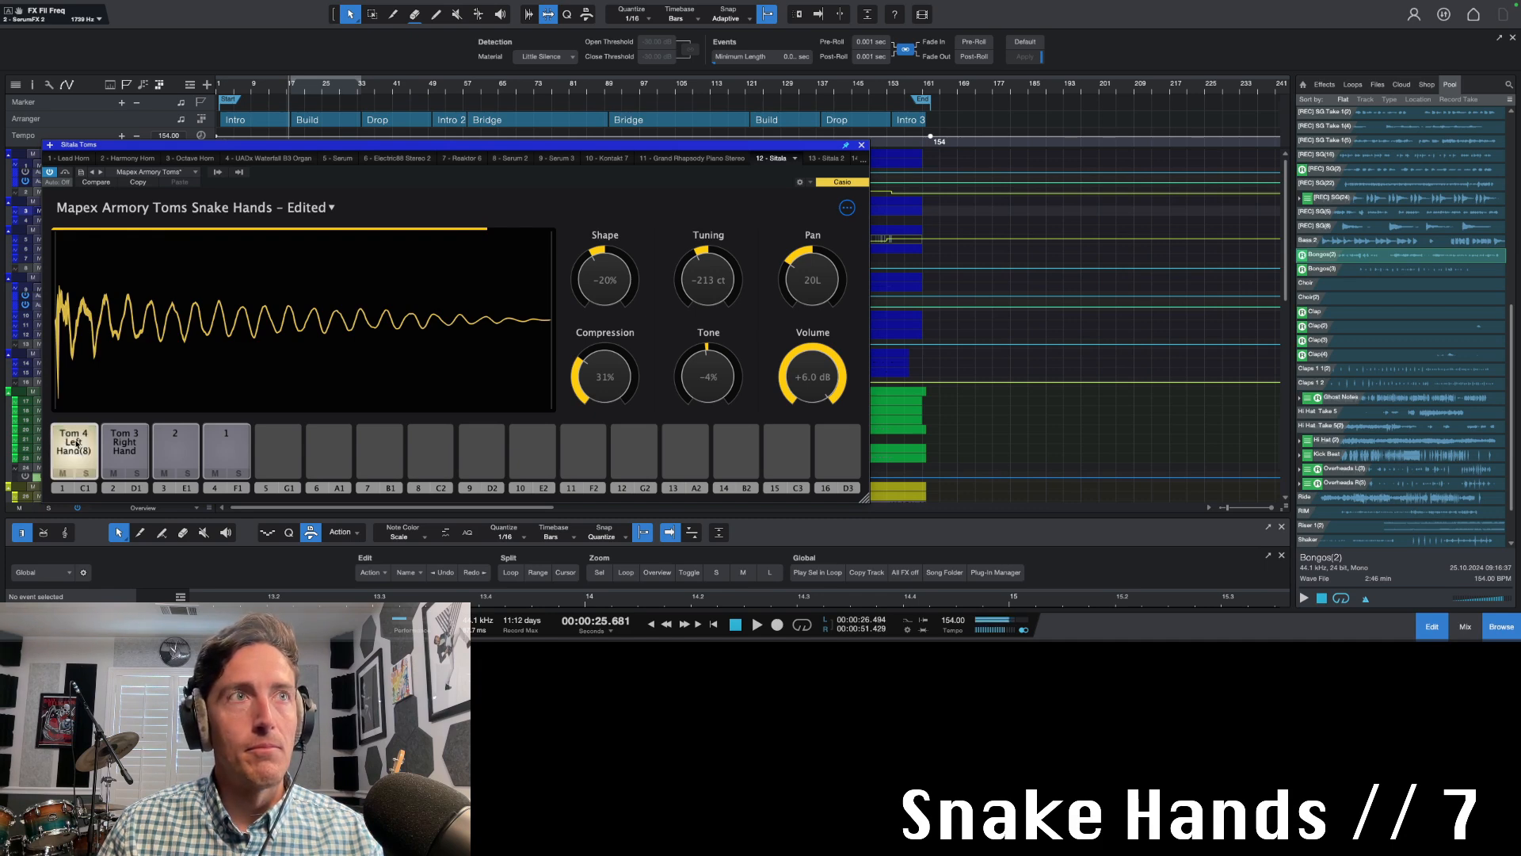
{"action": "left_click", "coordinate": [142, 446]}
{"action": "left_click", "coordinate": [143, 446]}
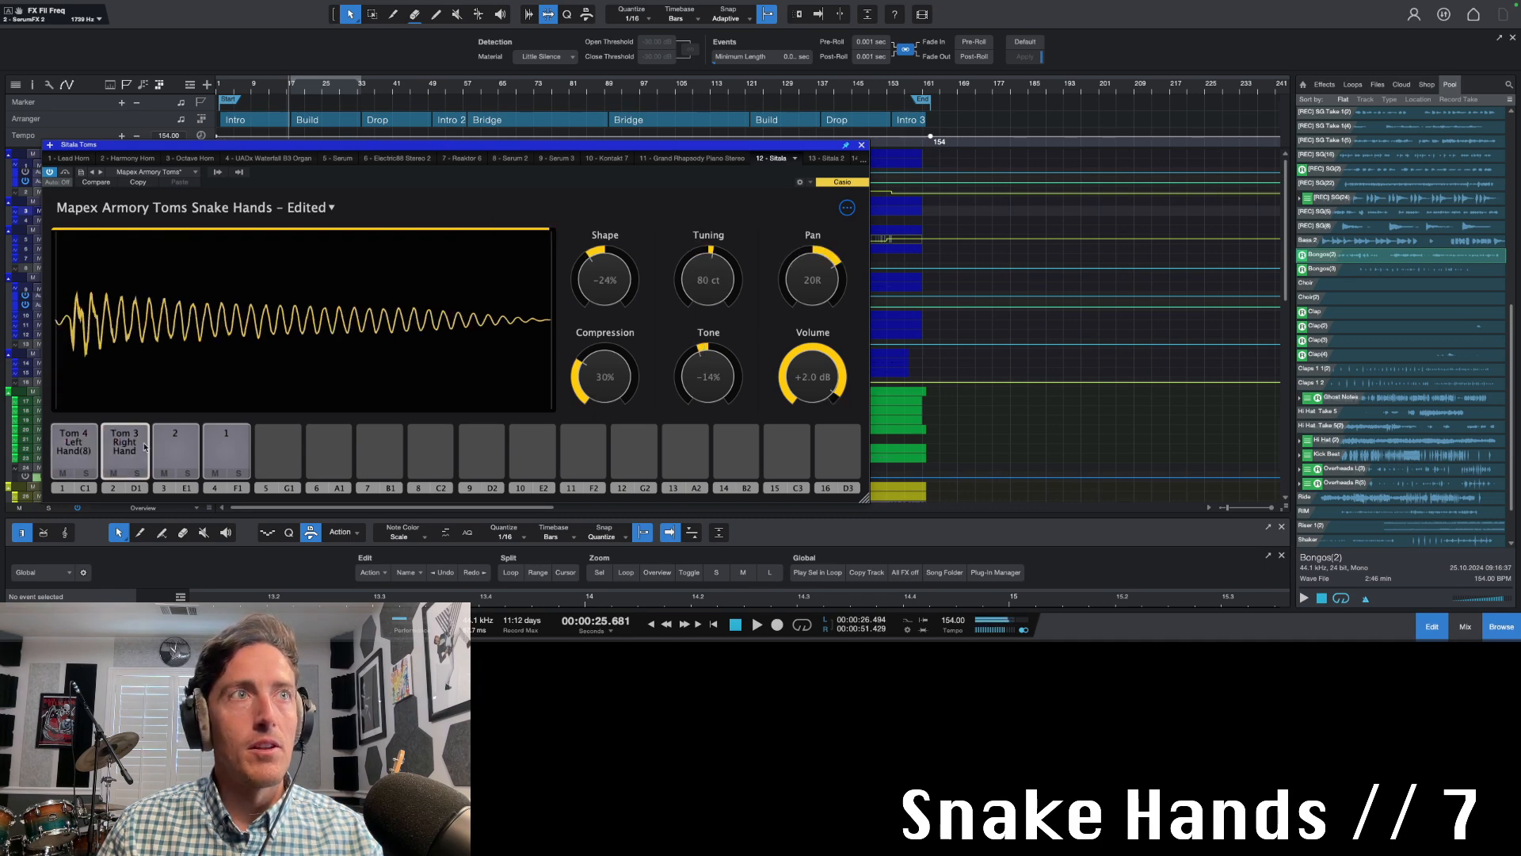
Audition pads 2 and 1 in Sitala with repeated hits
{"action": "left_click", "coordinate": [175, 447]}
{"action": "left_click", "coordinate": [176, 448]}
{"action": "left_click", "coordinate": [175, 448]}
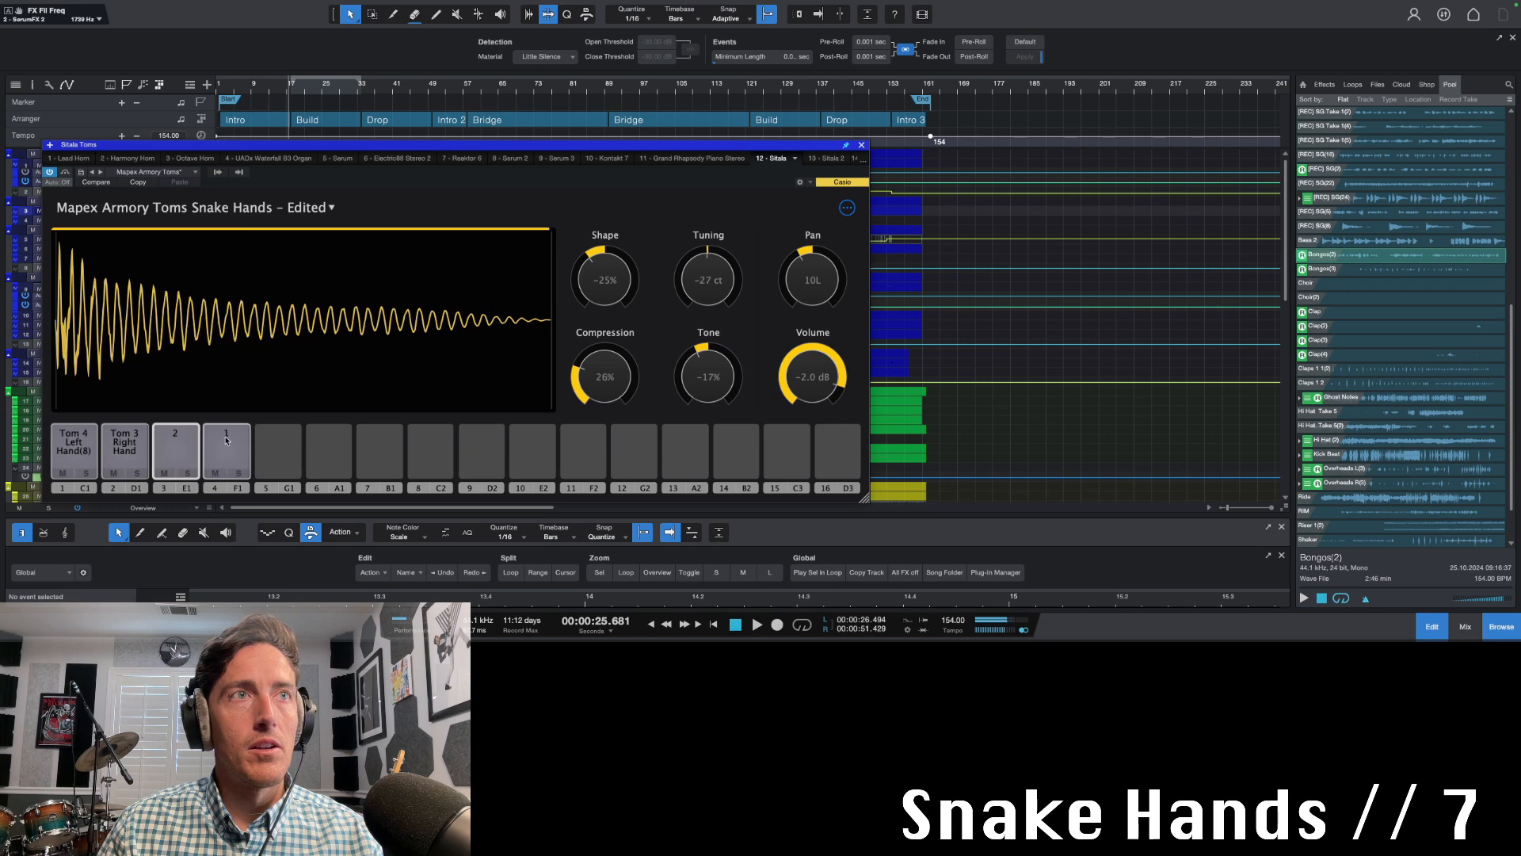
{"action": "left_click", "coordinate": [226, 440]}
{"action": "left_click", "coordinate": [225, 440]}
{"action": "left_click", "coordinate": [226, 440]}
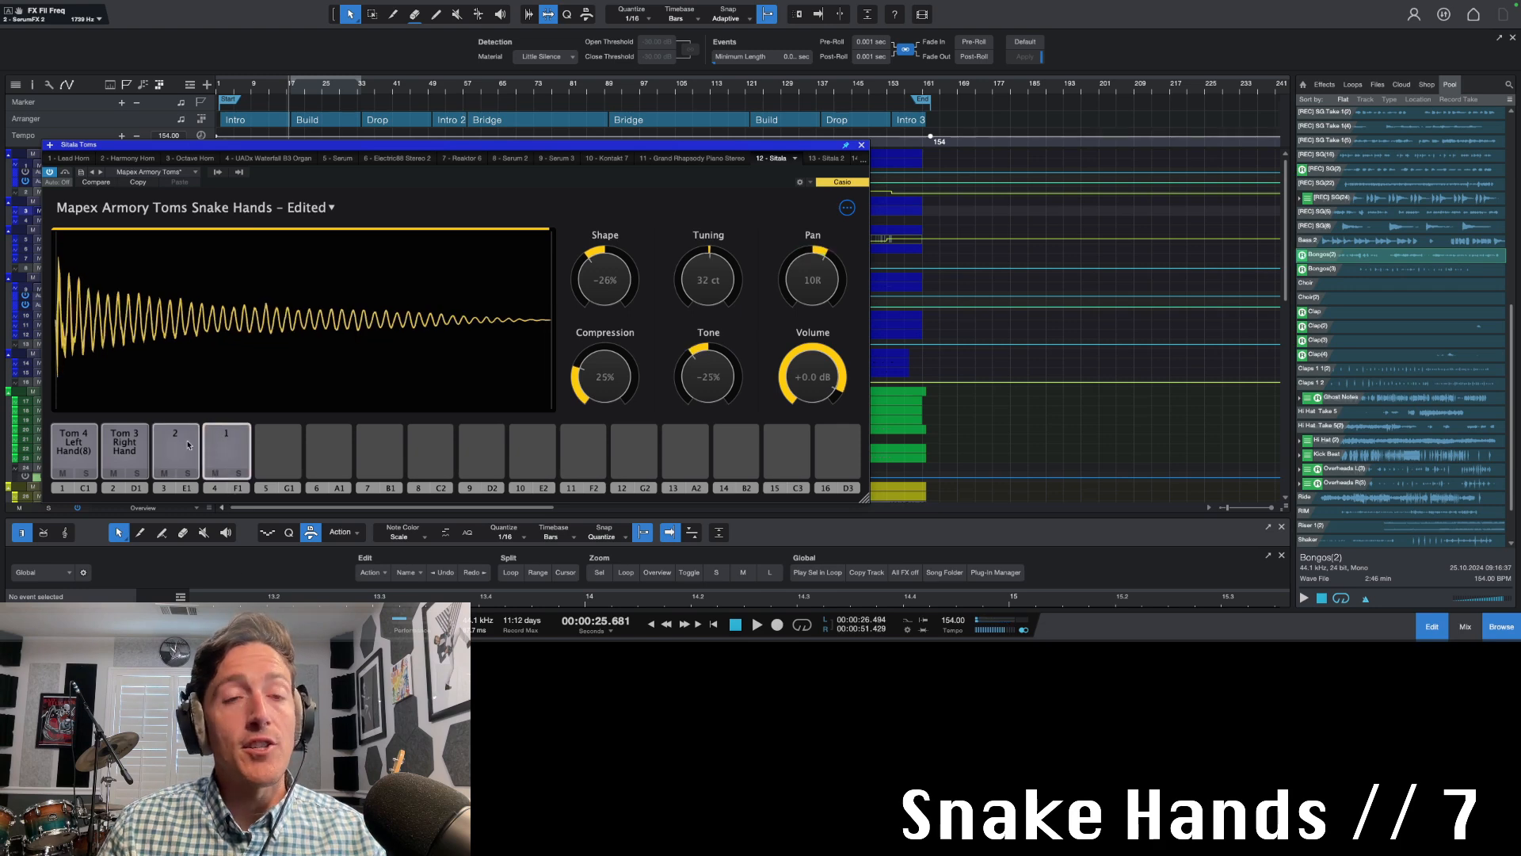
Compare the Tom 3 and Tom 4 pads by playing them alternately
{"action": "left_click", "coordinate": [108, 455]}
{"action": "left_click", "coordinate": [86, 457]}
{"action": "left_click", "coordinate": [119, 456]}
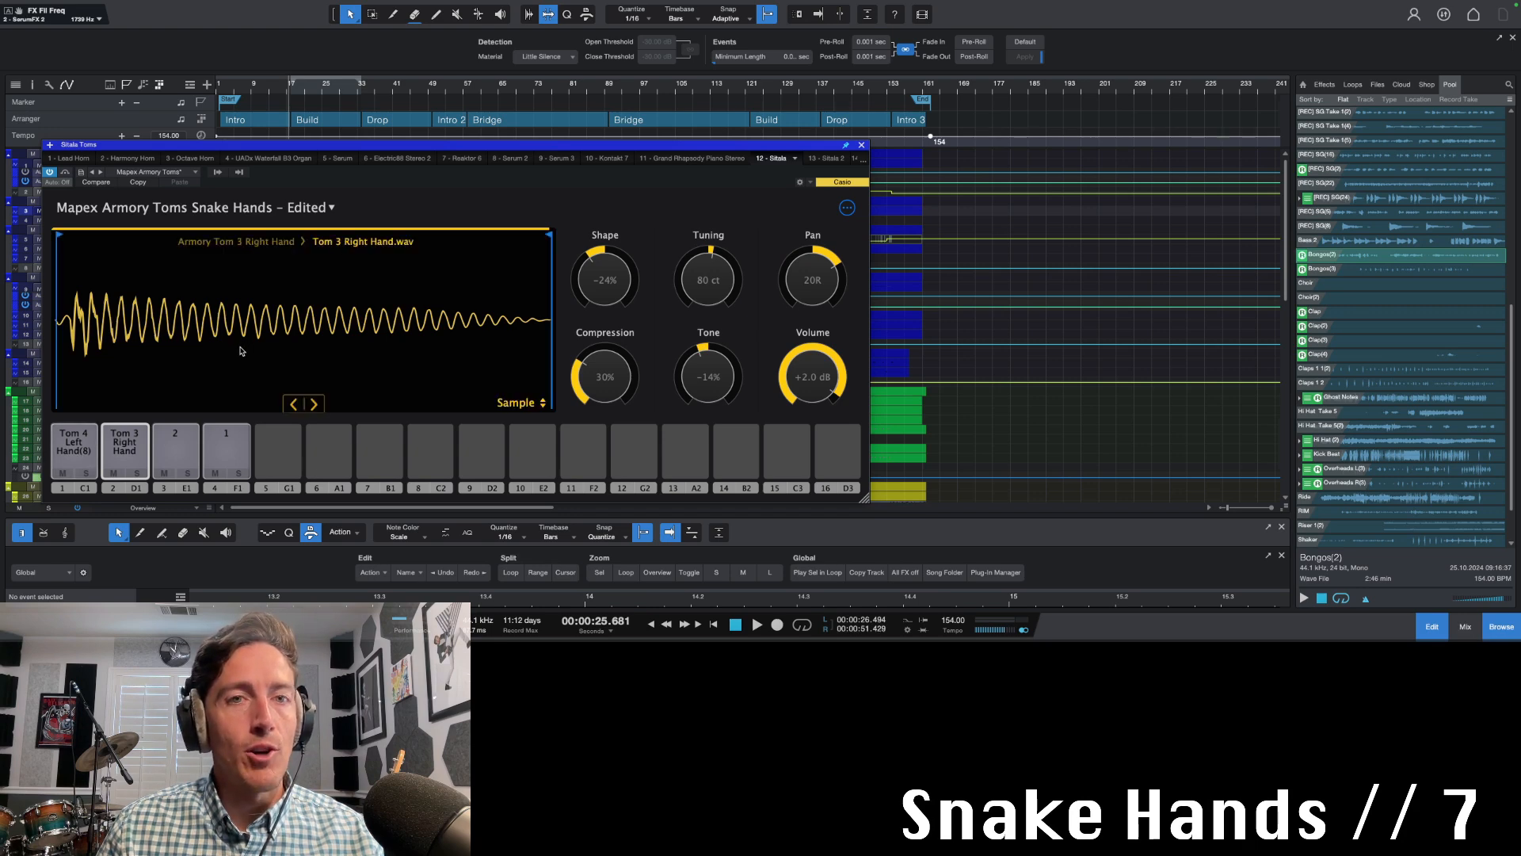
Close the Sitala editor and play the song from just before the Build section
{"action": "left_click", "coordinate": [861, 145]}
{"action": "left_click", "coordinate": [282, 91]}
{"action": "key", "text": "space"}
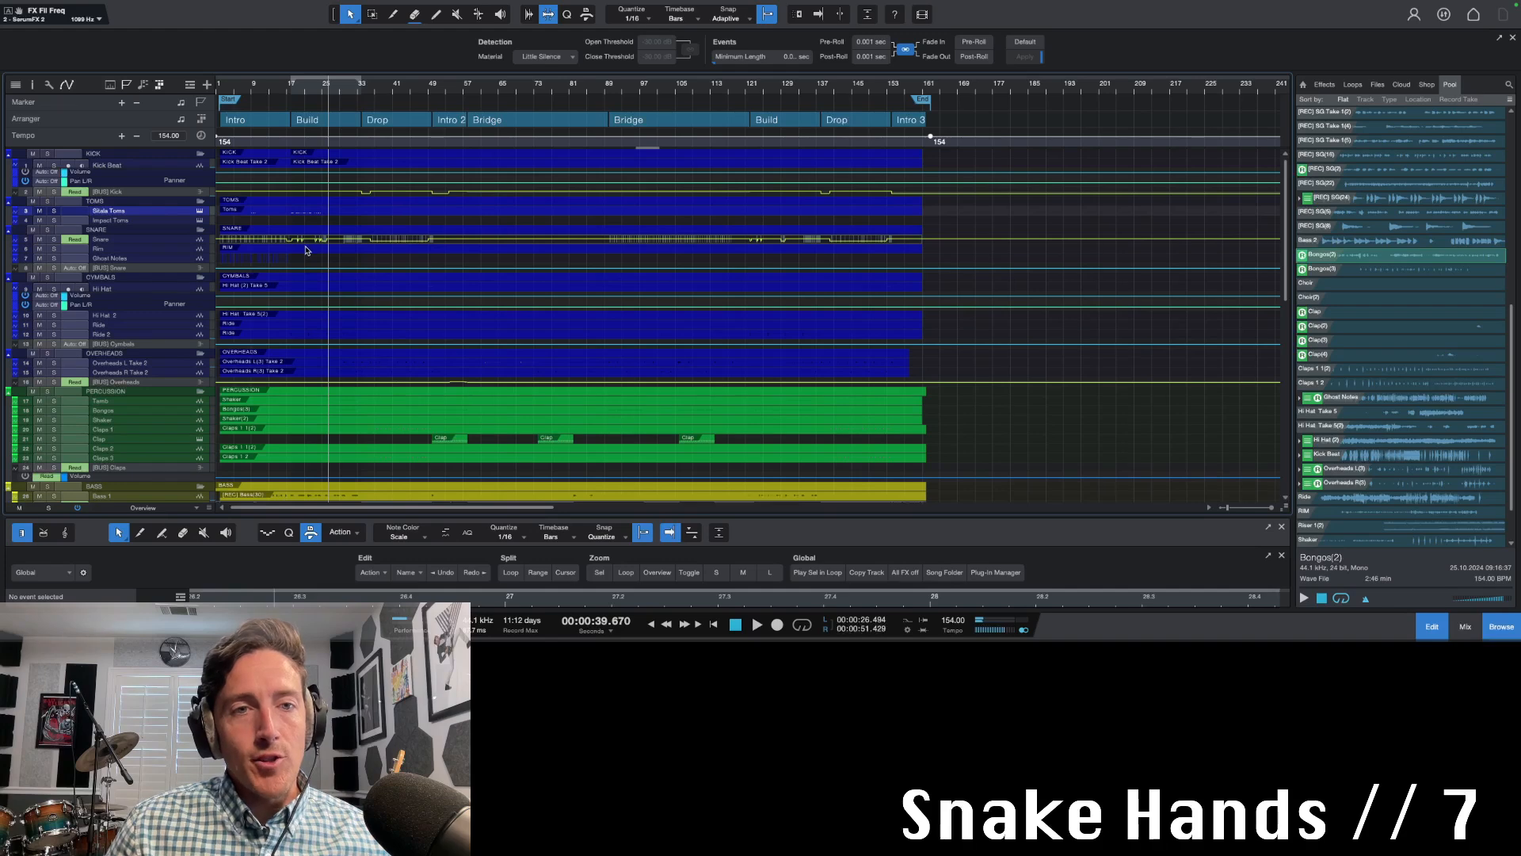
Reopen the Sitala Toms editor and switch the Tom 3 pad's sample to Tom 3 Right Hand(5).wav
{"action": "left_click", "coordinate": [200, 212]}
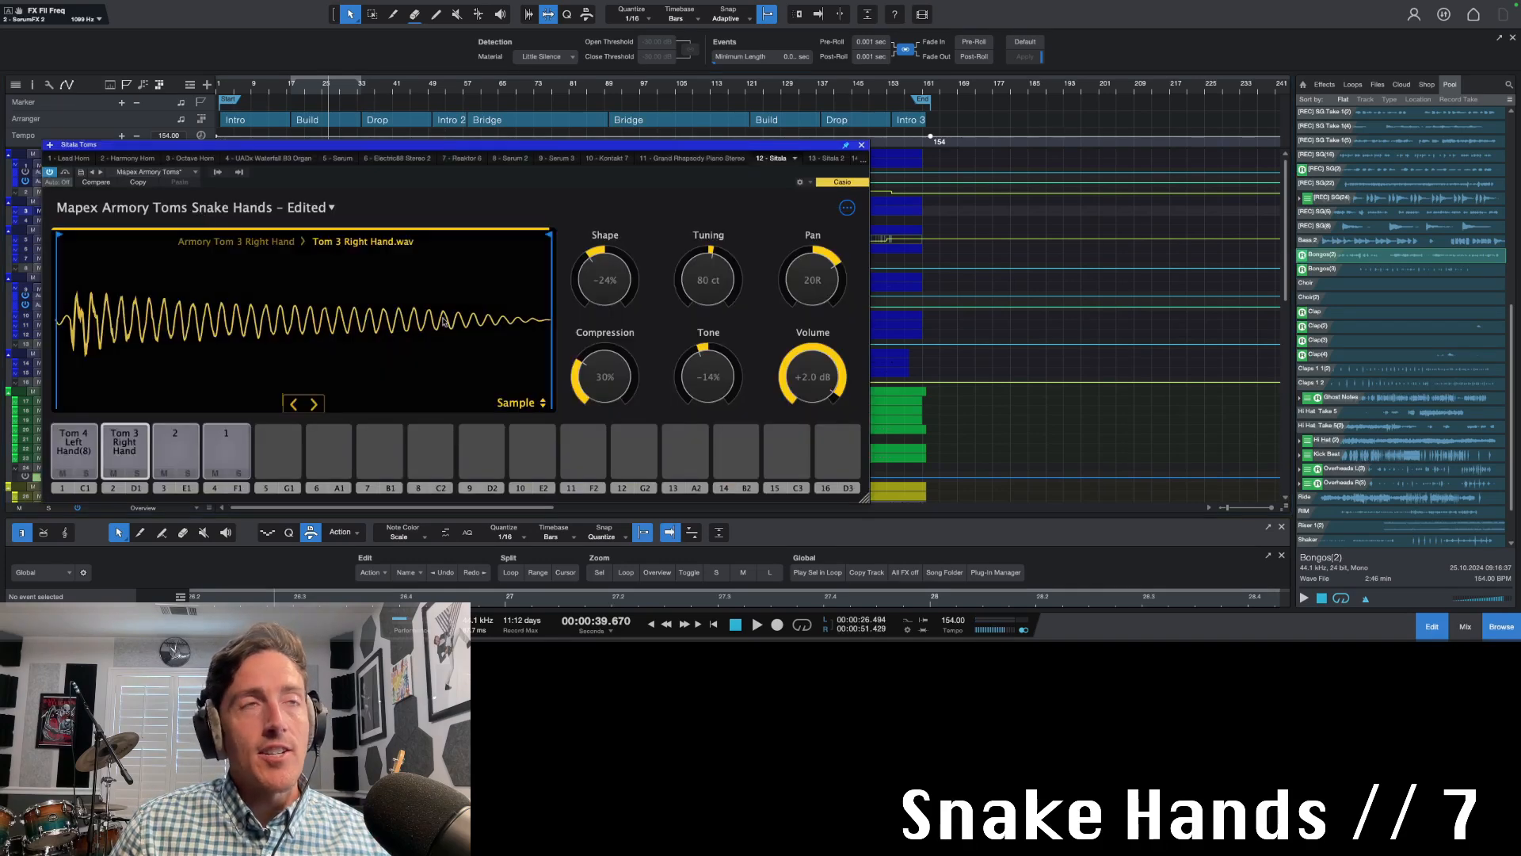
{"action": "left_click", "coordinate": [314, 405]}
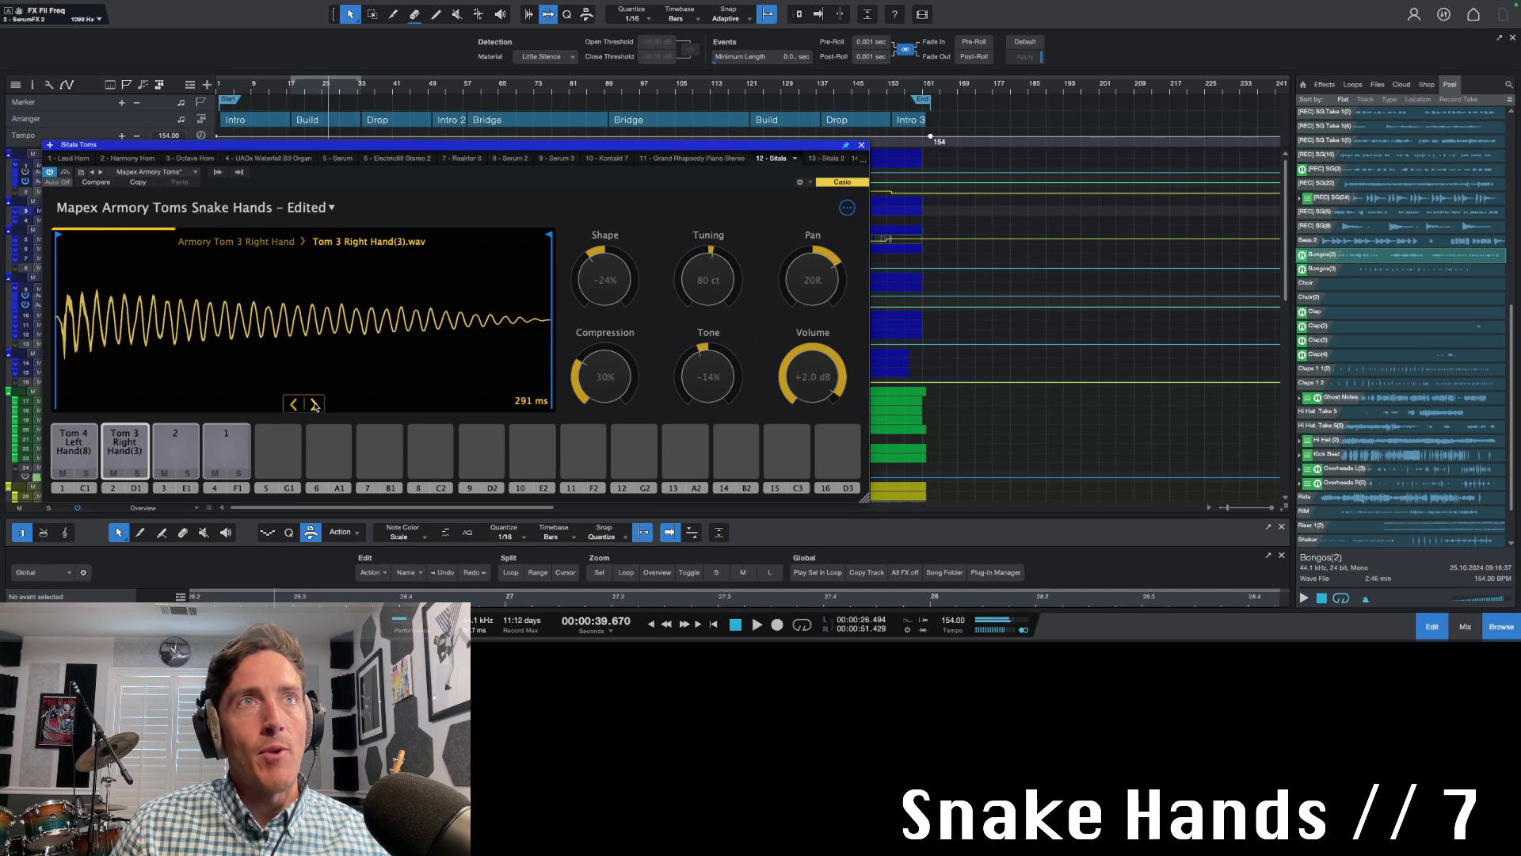
{"action": "left_click", "coordinate": [314, 405]}
{"action": "left_click", "coordinate": [314, 405]}
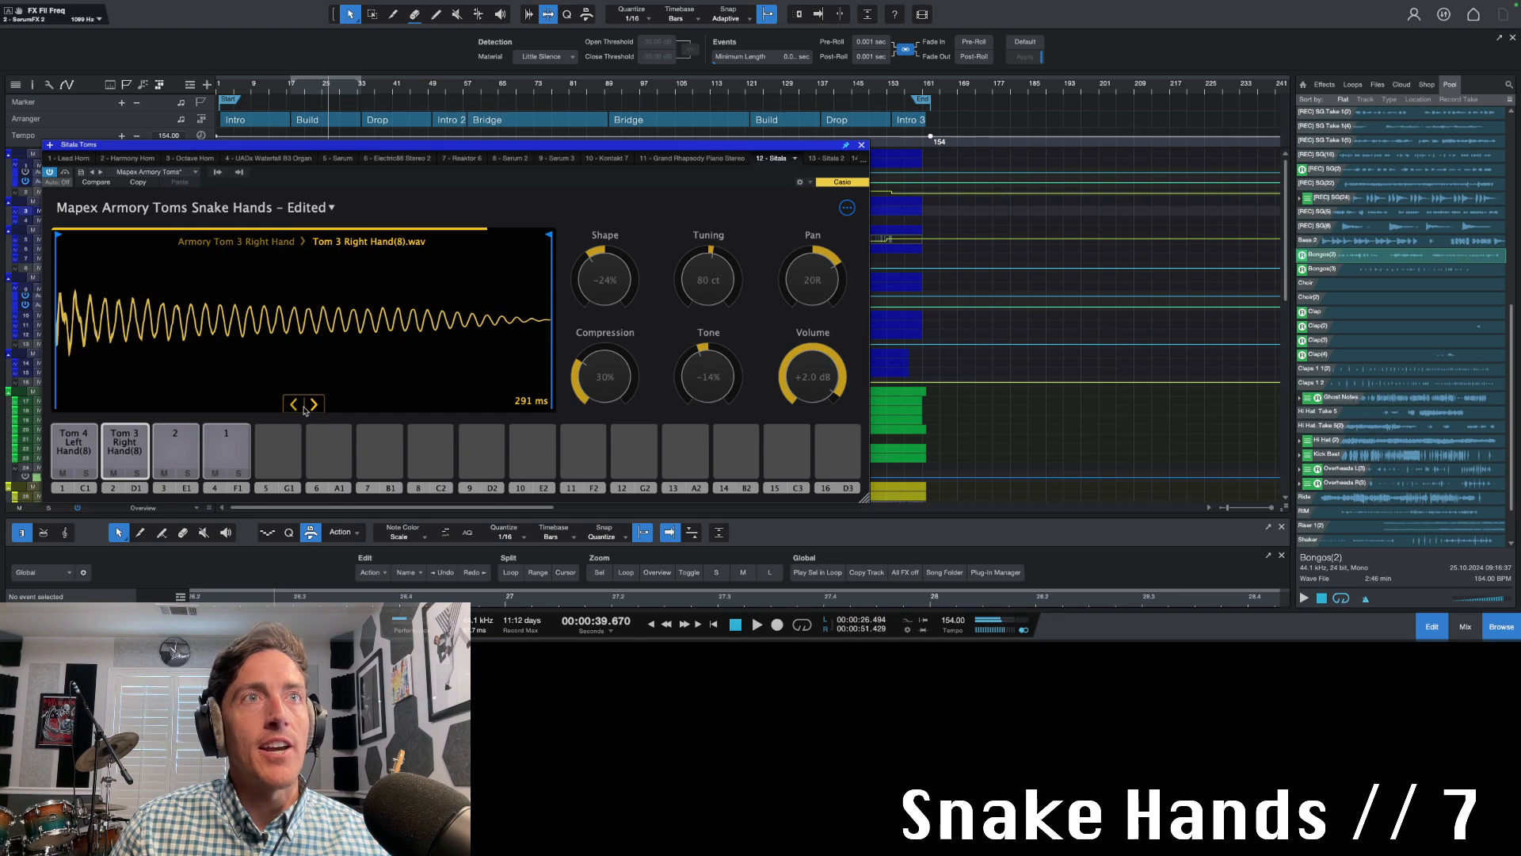
{"action": "left_click", "coordinate": [295, 404]}
{"action": "left_click", "coordinate": [295, 405]}
Play the four tom pads in Sitala and check which sample is loaded on pad 2
{"action": "left_click", "coordinate": [234, 444]}
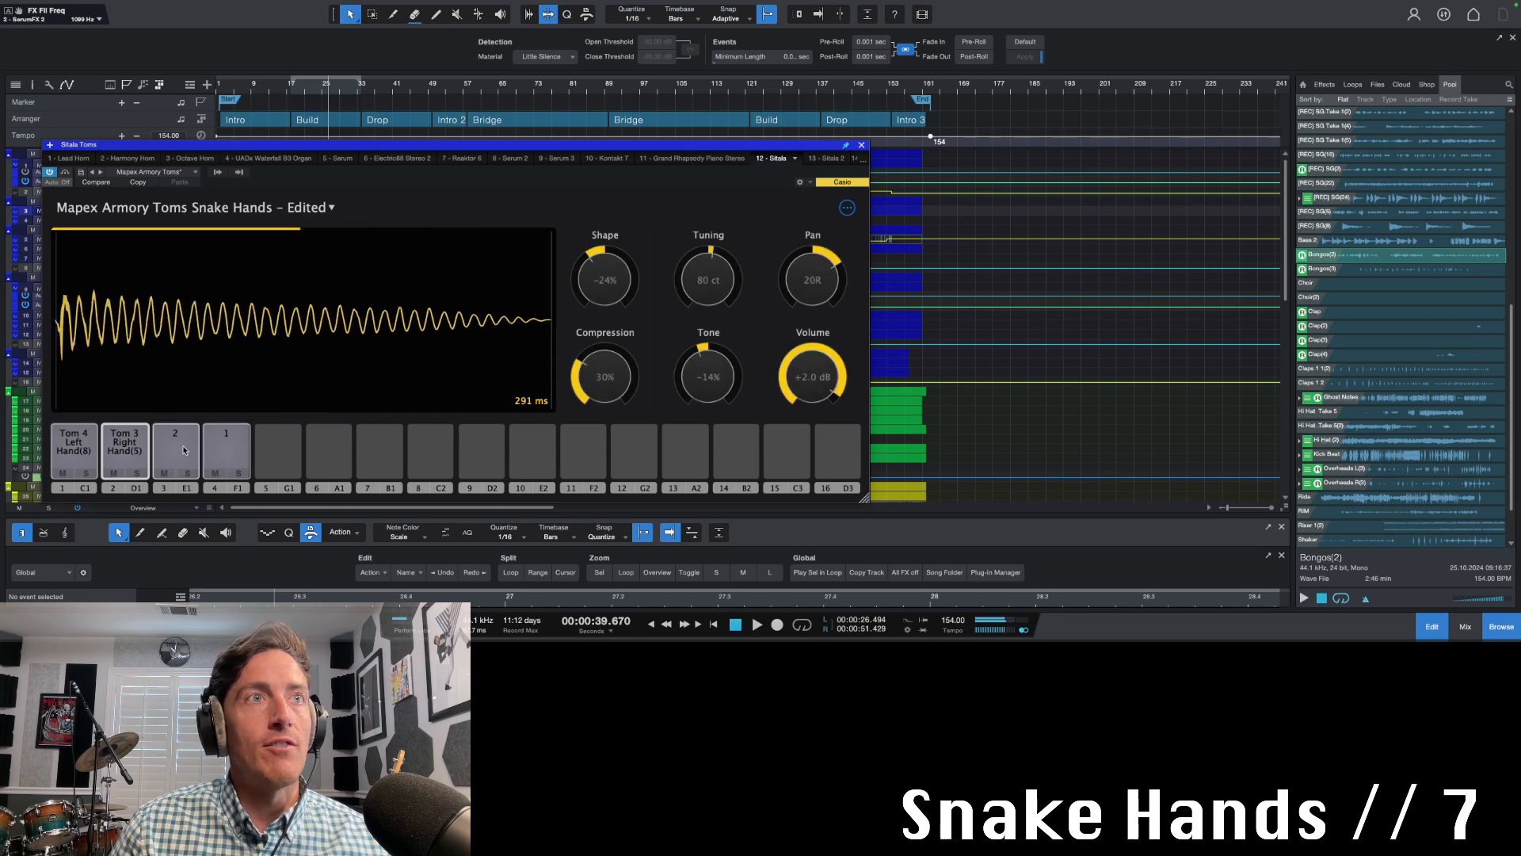
{"action": "left_click", "coordinate": [189, 432]}
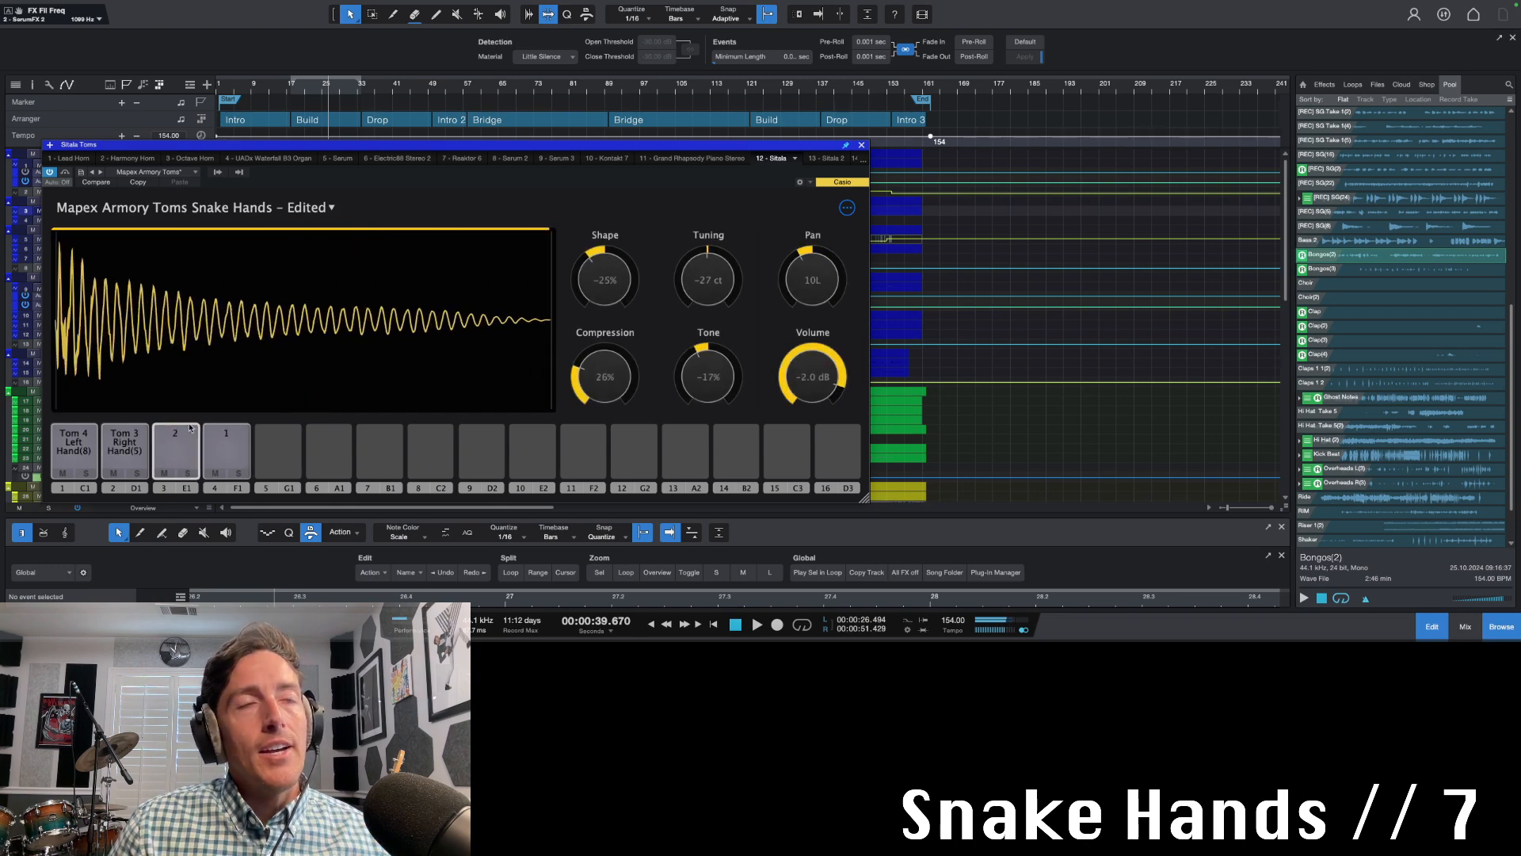
{"action": "mouse_move", "coordinate": [192, 384]}
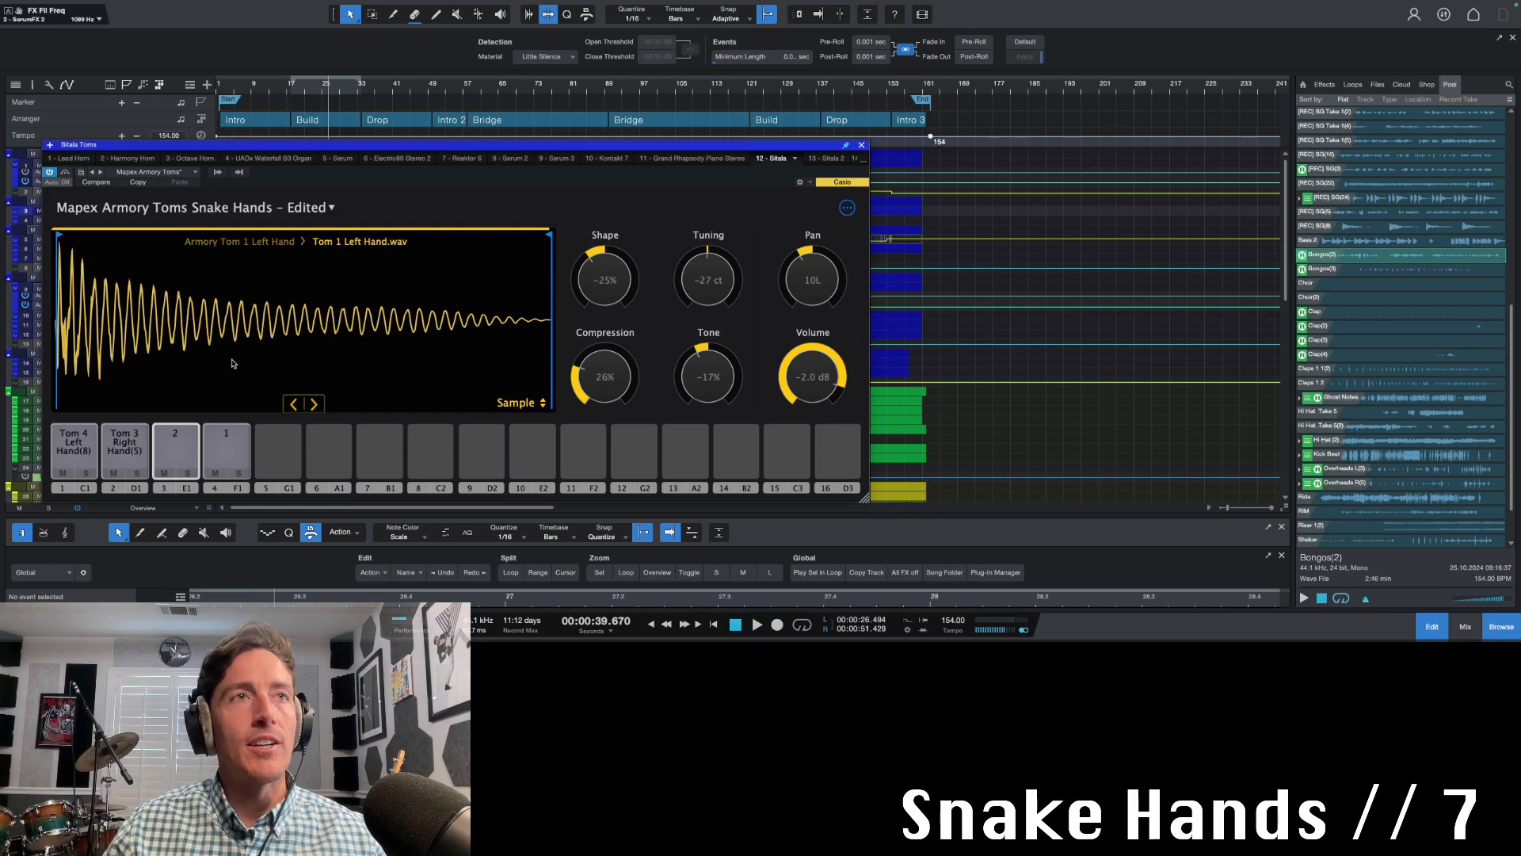
{"action": "left_click", "coordinate": [221, 454]}
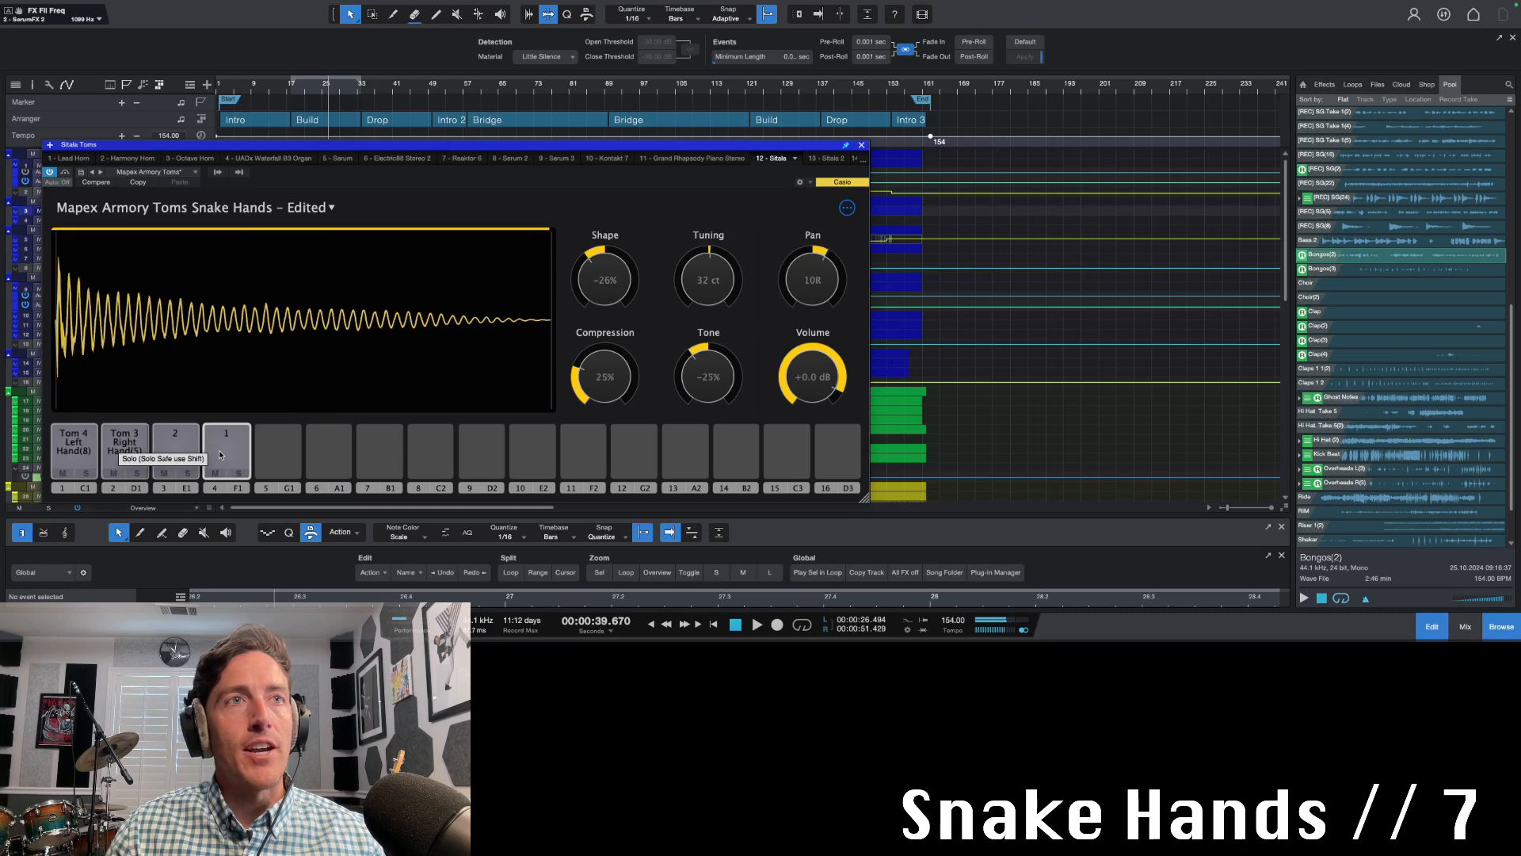
{"action": "left_click", "coordinate": [77, 451]}
{"action": "left_click", "coordinate": [127, 441]}
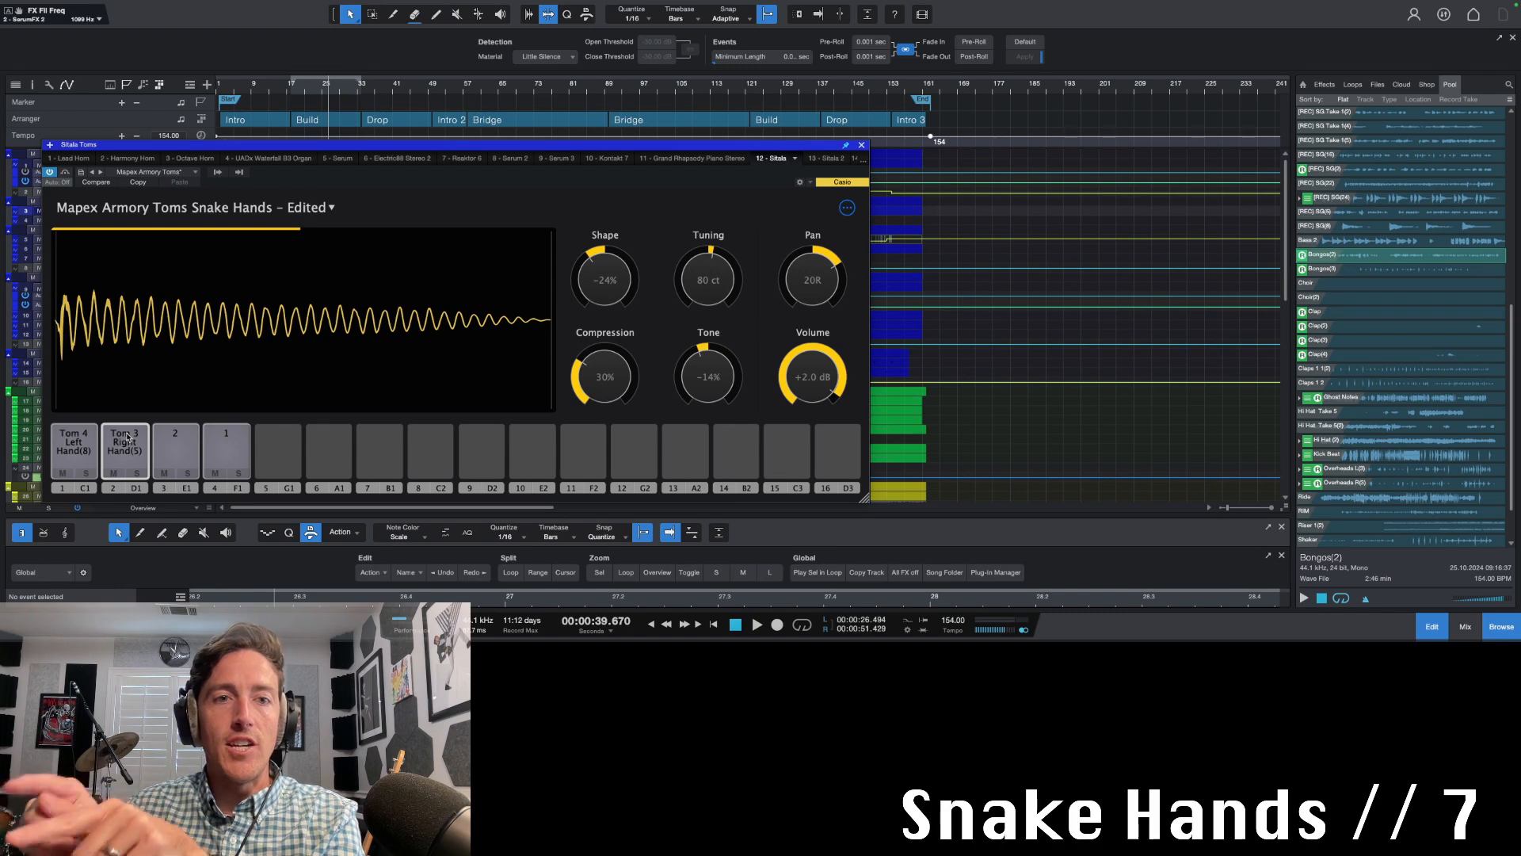
Replace the Sitala window with the Impact Toms track's instrument editor and move it to the middle of the arrangement
{"action": "left_click", "coordinate": [862, 145]}
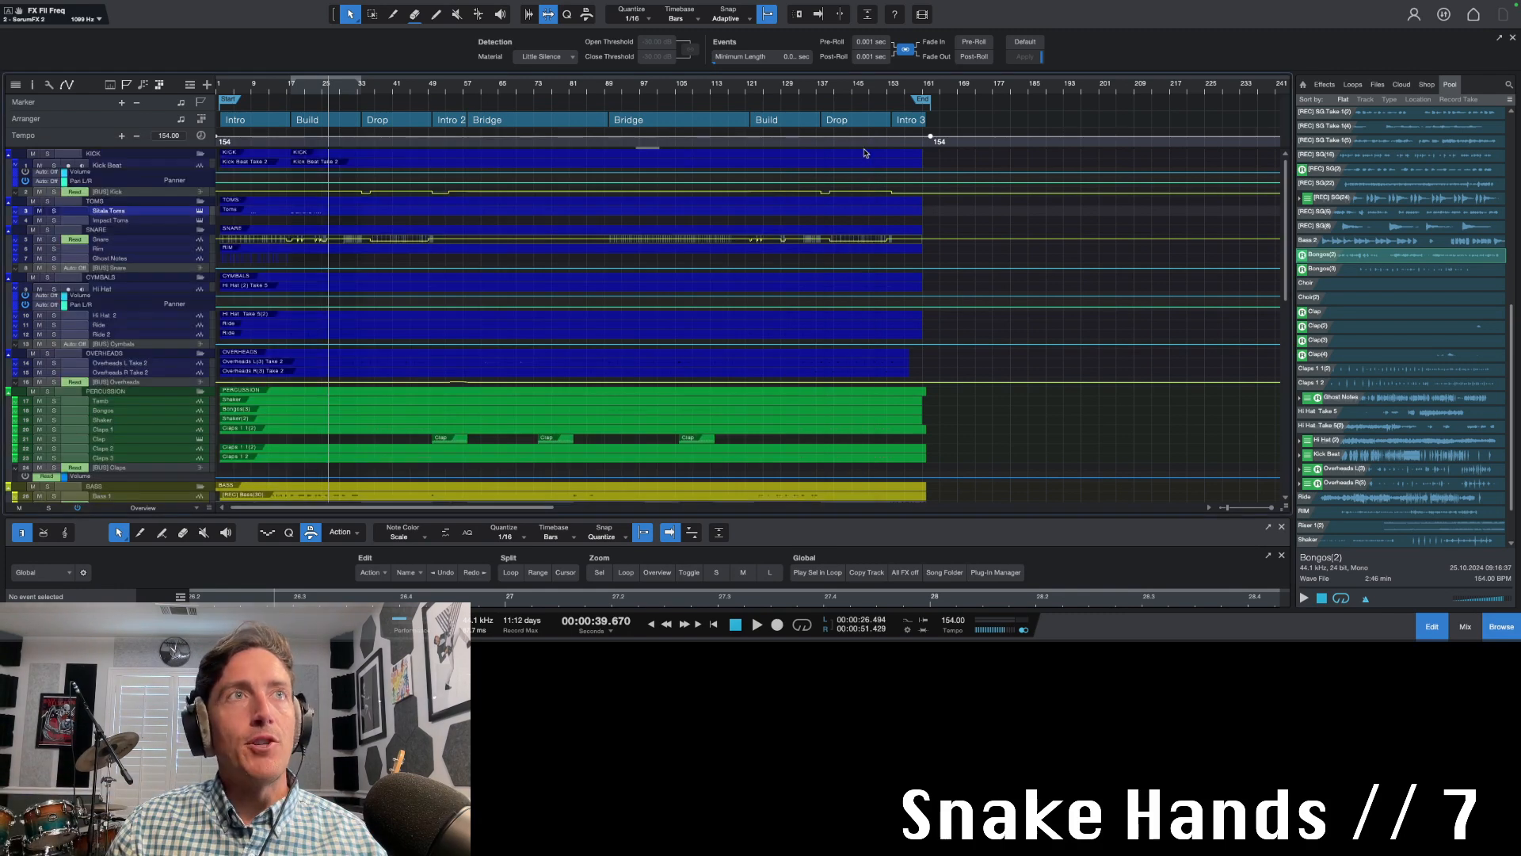
{"action": "left_click", "coordinate": [200, 222]}
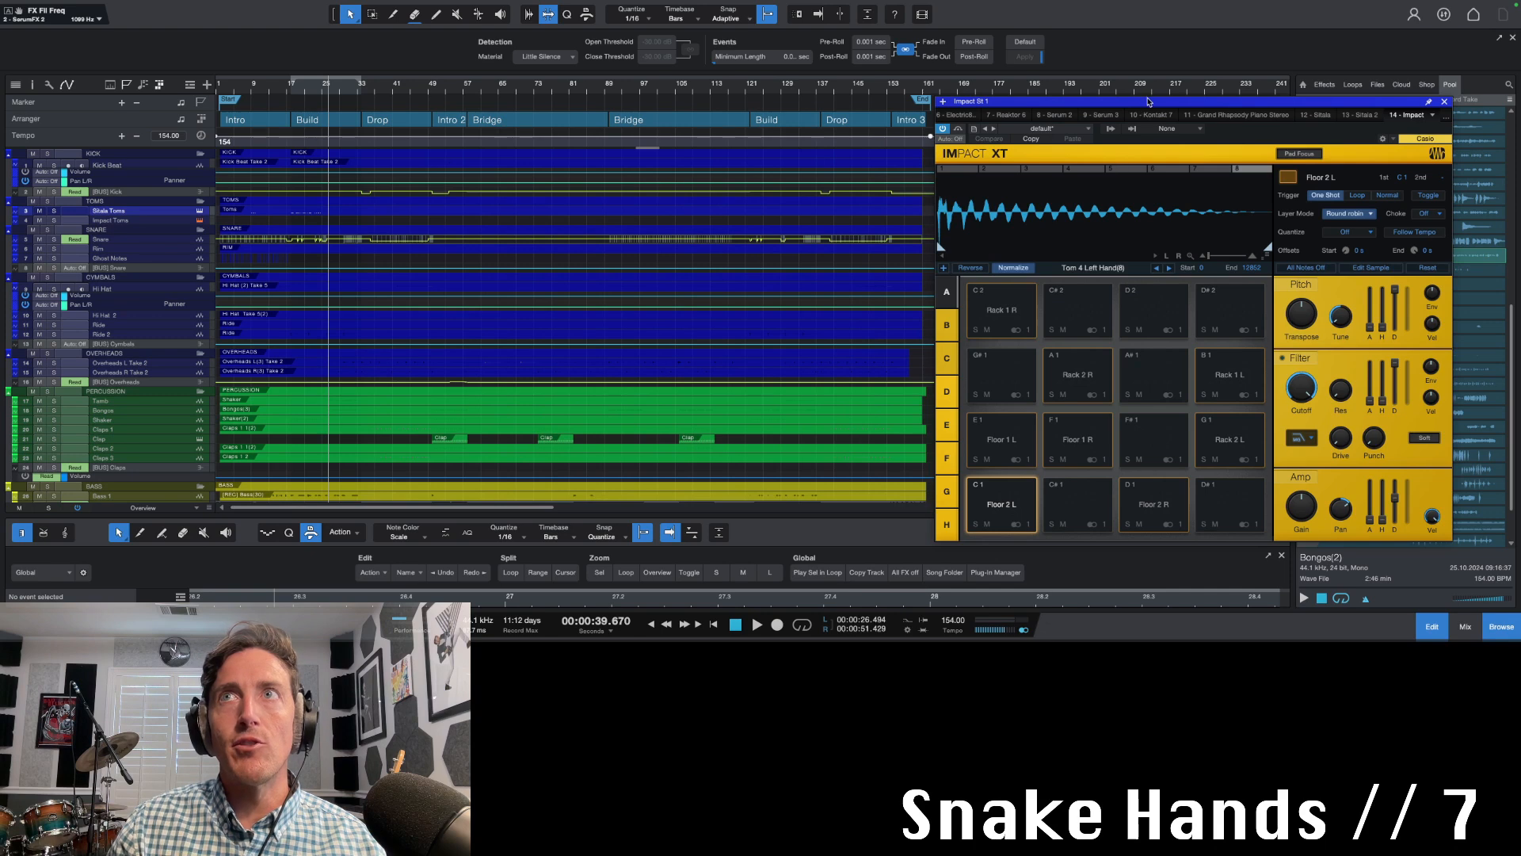
{"action": "left_click_drag", "start_coordinate": [1148, 101], "coordinate": [781, 72]}
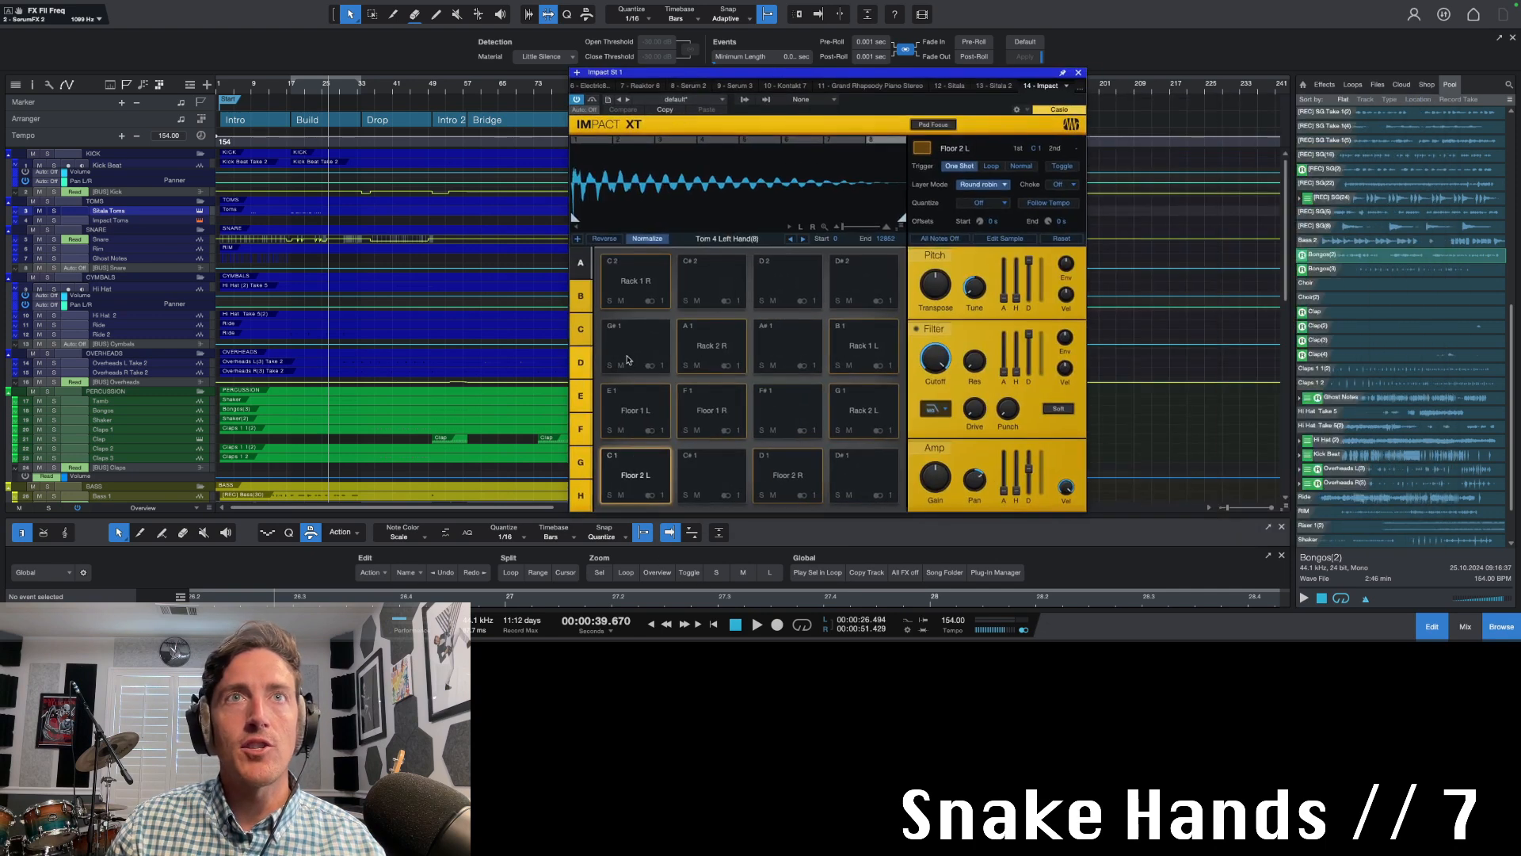
Audition the rack and floor tom pads in Impact XT from Rack 1 R to Floor 2 L
{"action": "left_click", "coordinate": [645, 273]}
{"action": "left_click", "coordinate": [886, 340]}
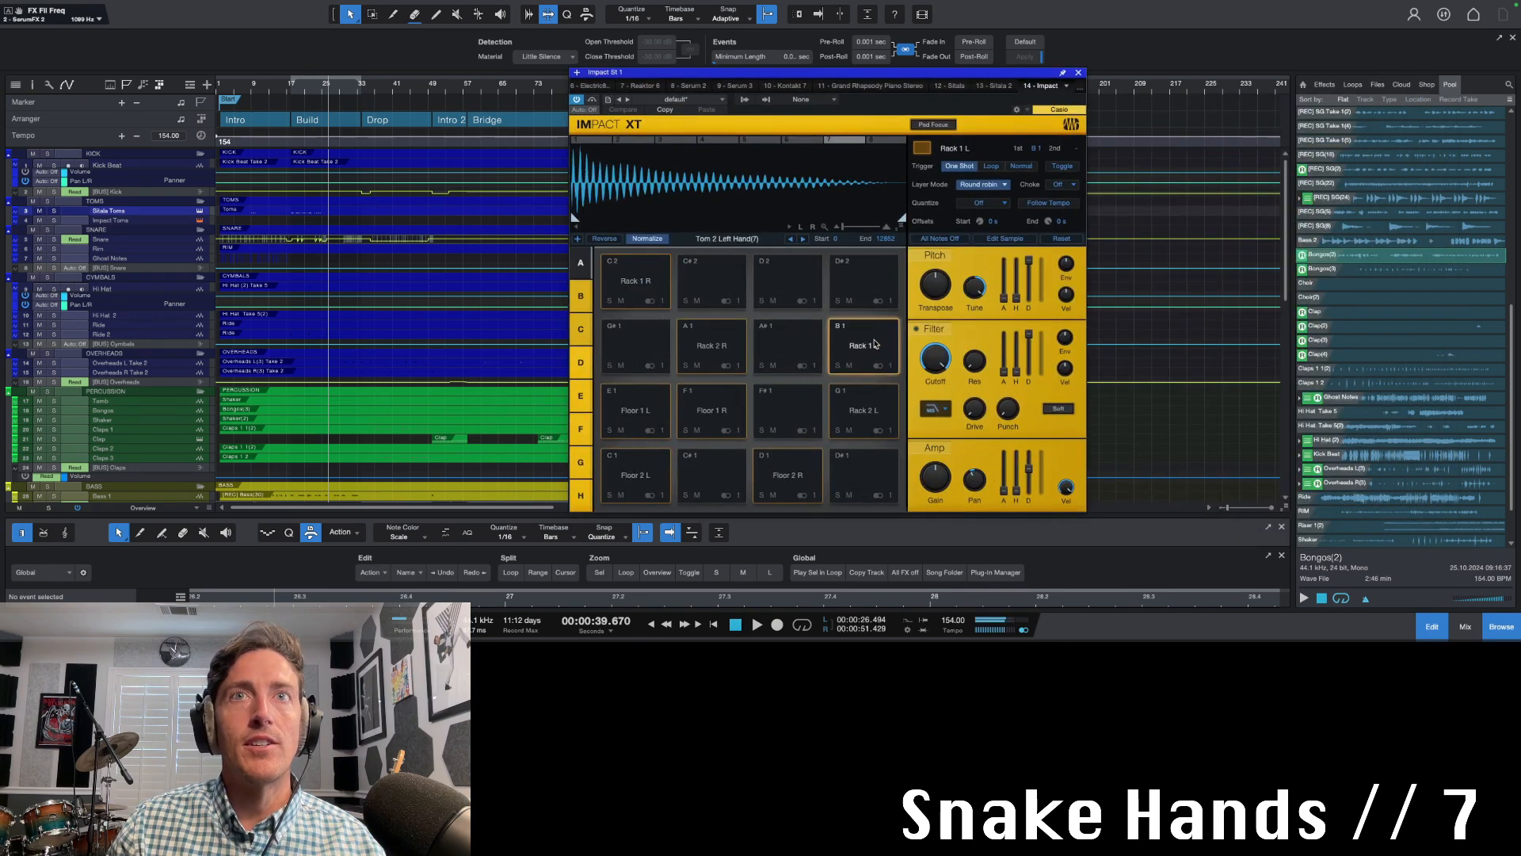
{"action": "left_click", "coordinate": [695, 342]}
{"action": "left_click", "coordinate": [852, 400]}
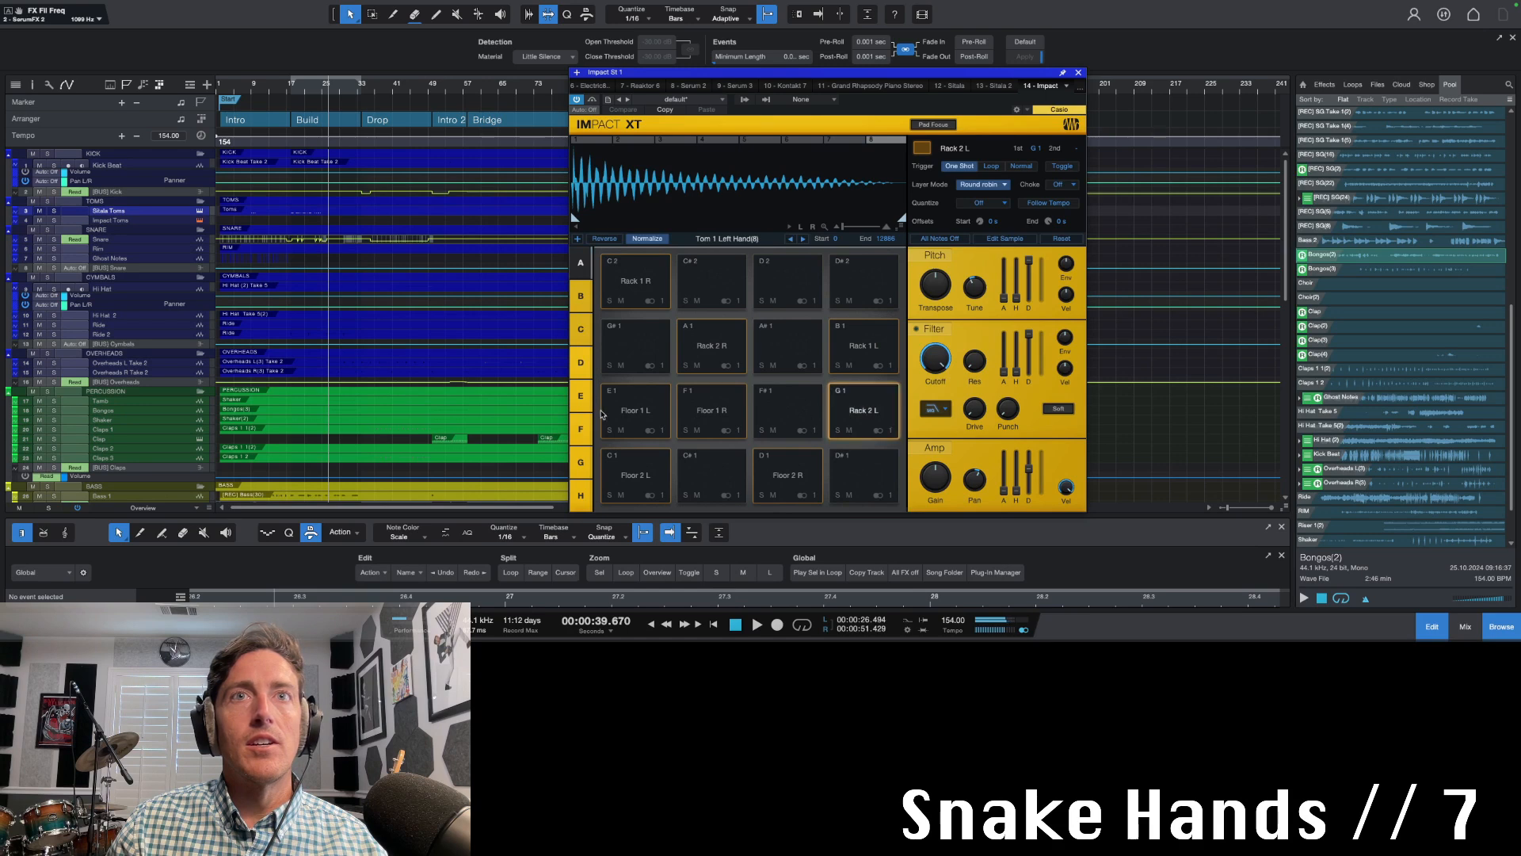
{"action": "left_click", "coordinate": [634, 408]}
{"action": "left_click", "coordinate": [713, 407]}
{"action": "left_click", "coordinate": [620, 476]}
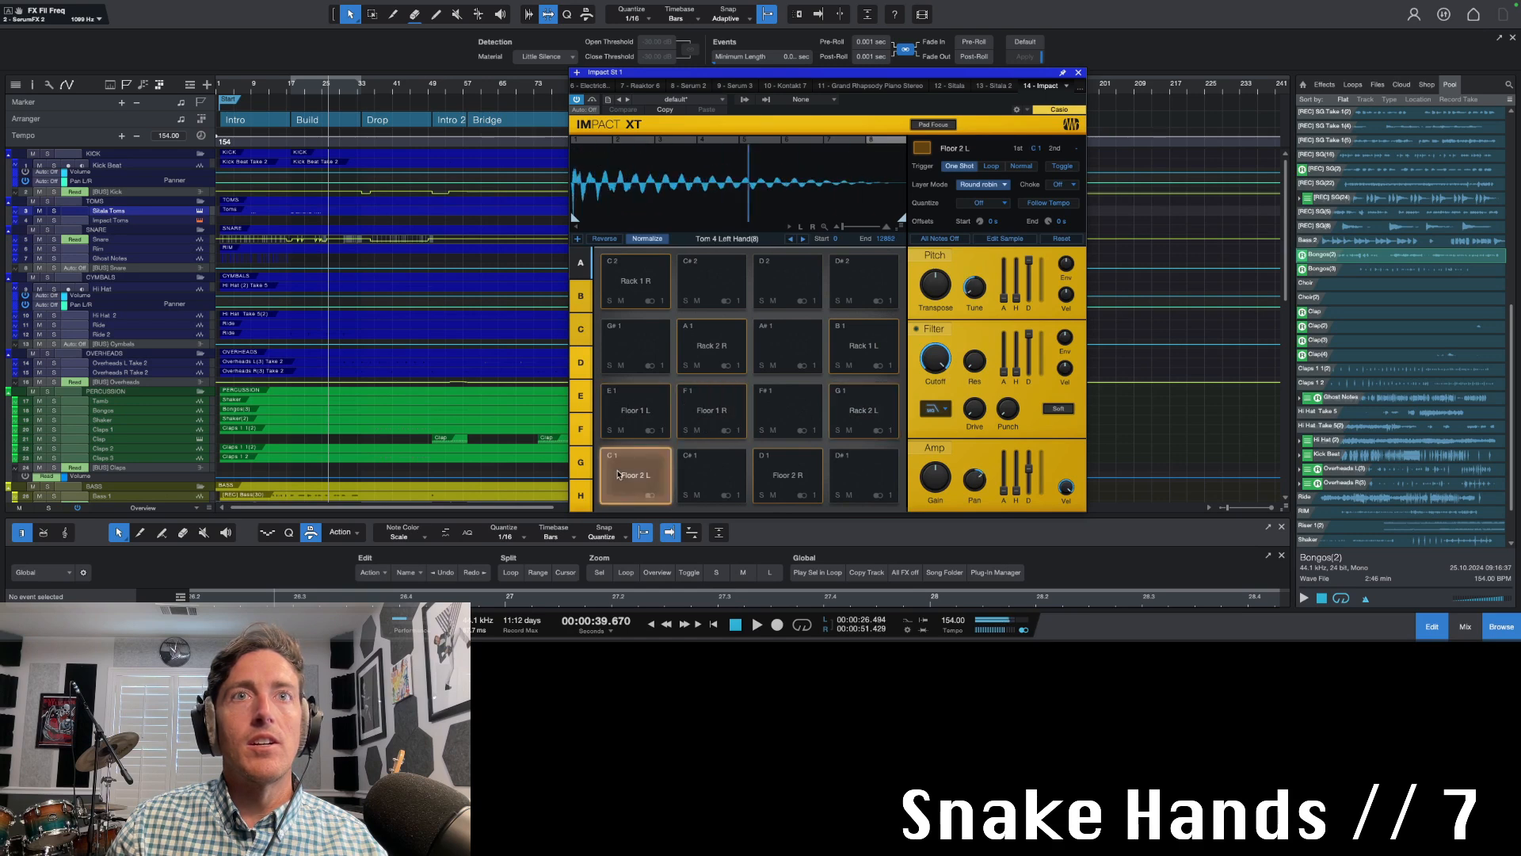
Play the Floor 2 R pad and choose Round robin as its layer mode
{"action": "left_click", "coordinate": [813, 462]}
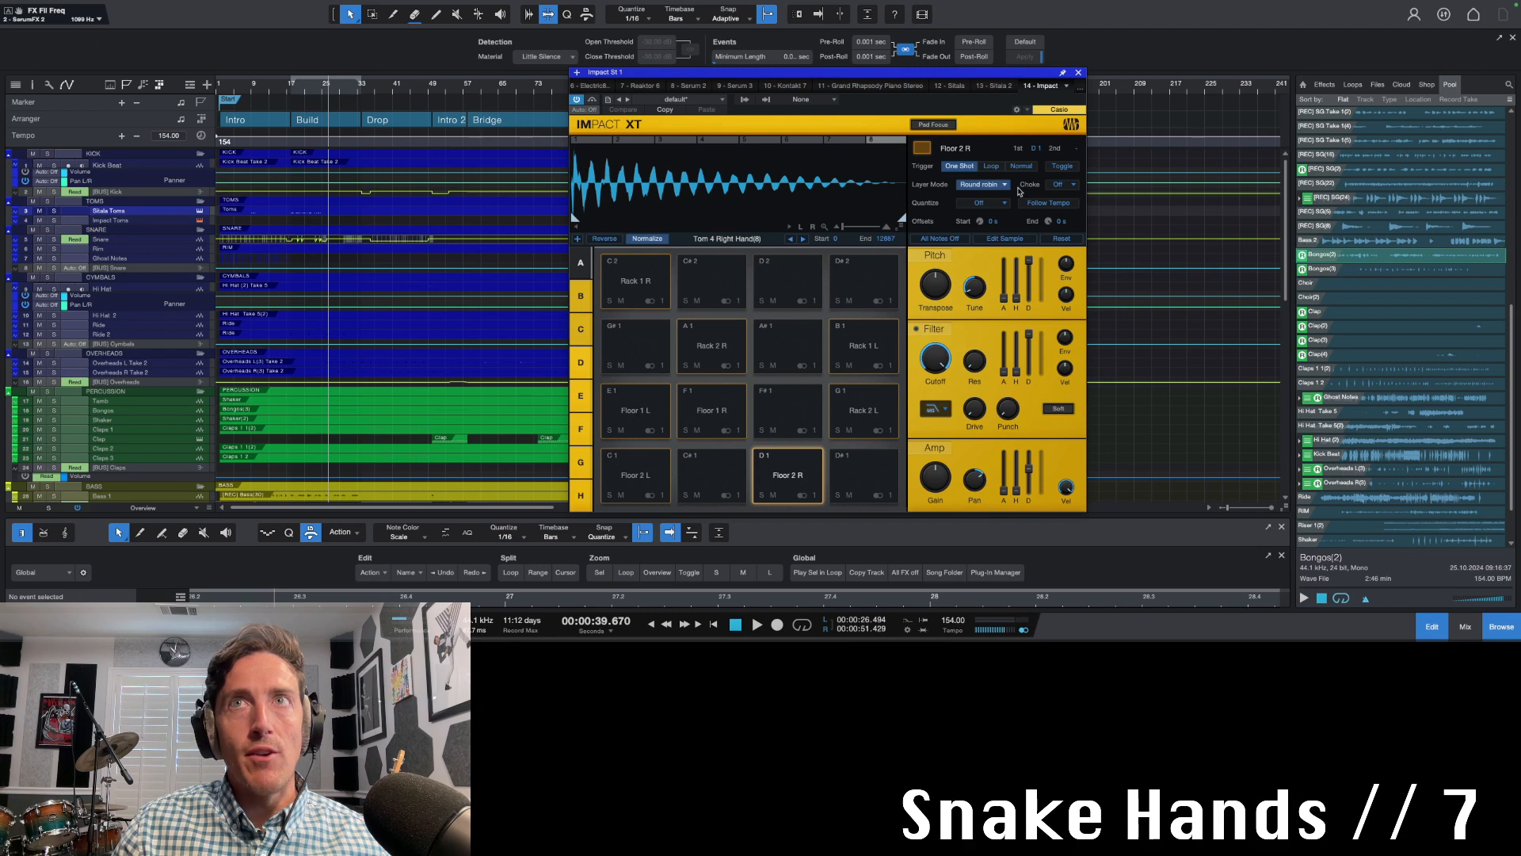
{"action": "left_click", "coordinate": [1011, 187]}
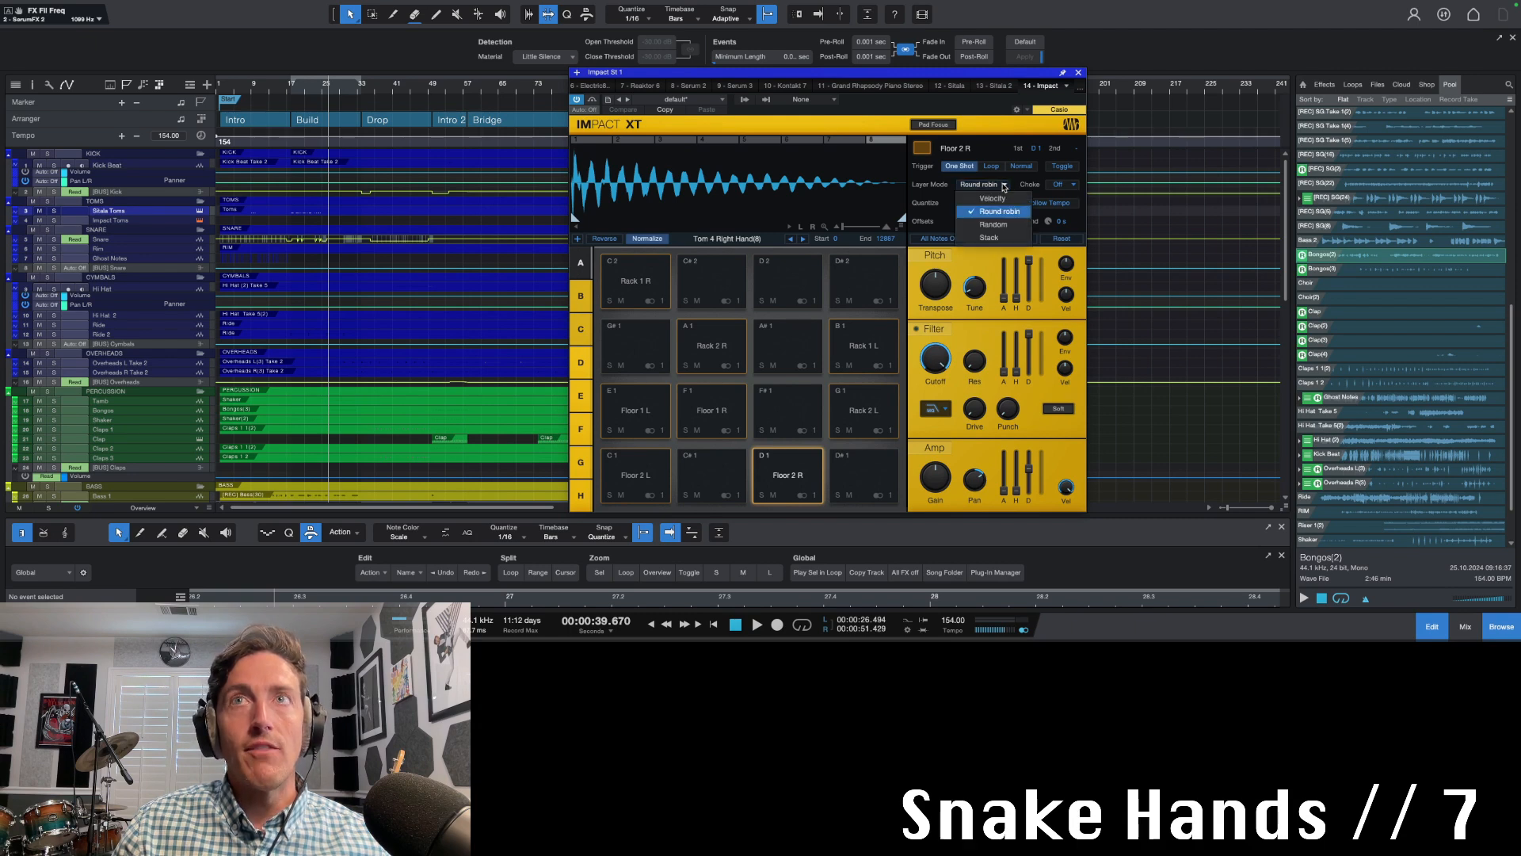
{"action": "left_click", "coordinate": [1011, 214]}
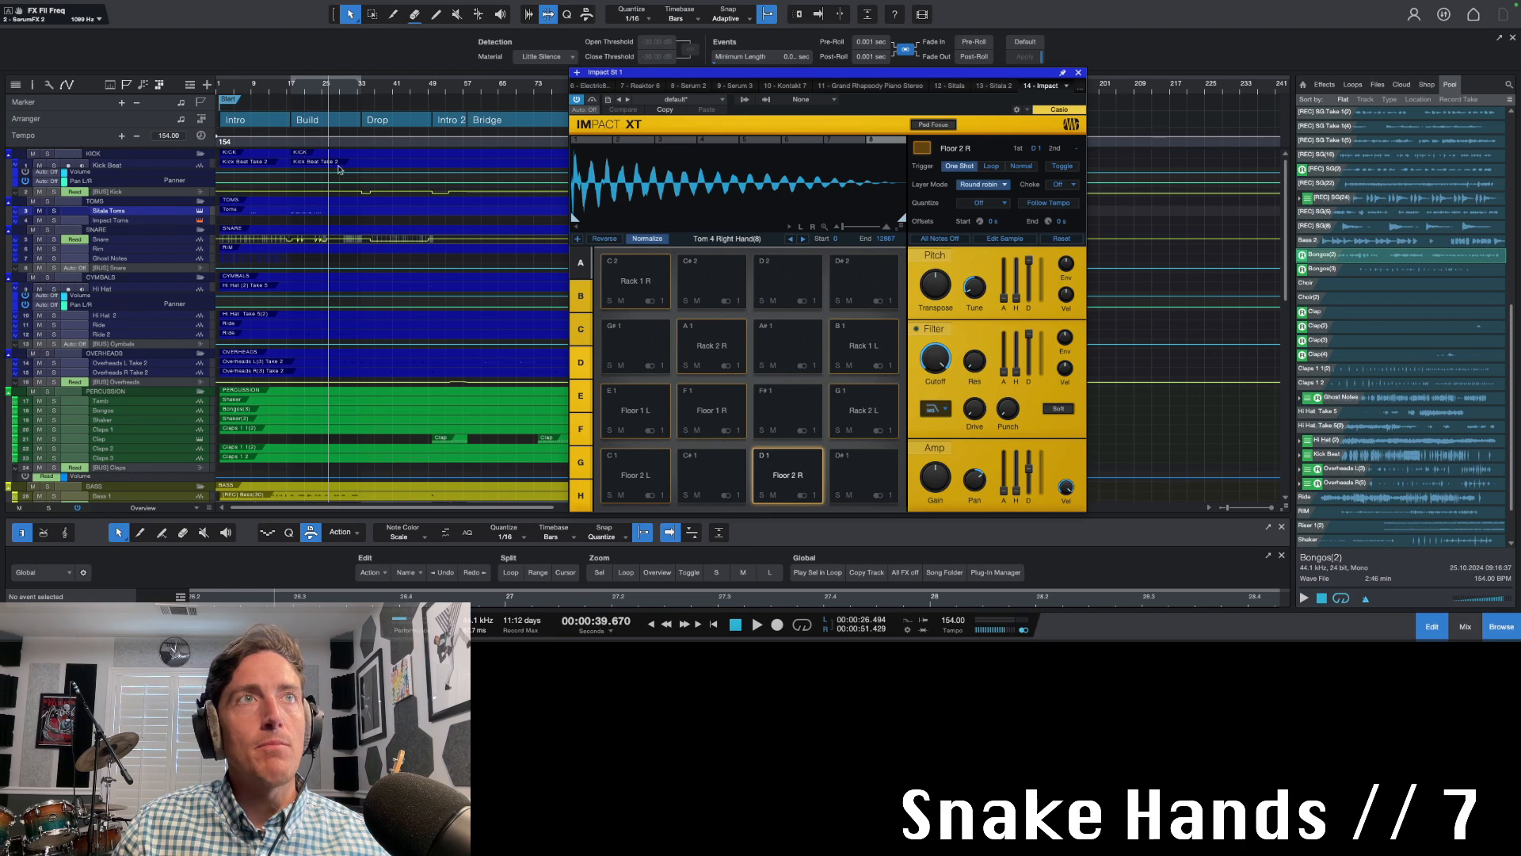
Reopen the Sitala Toms editor and examine the Tom 3 pad's Shape, Compression, Tone and Tuning controls
{"action": "left_click", "coordinate": [199, 212]}
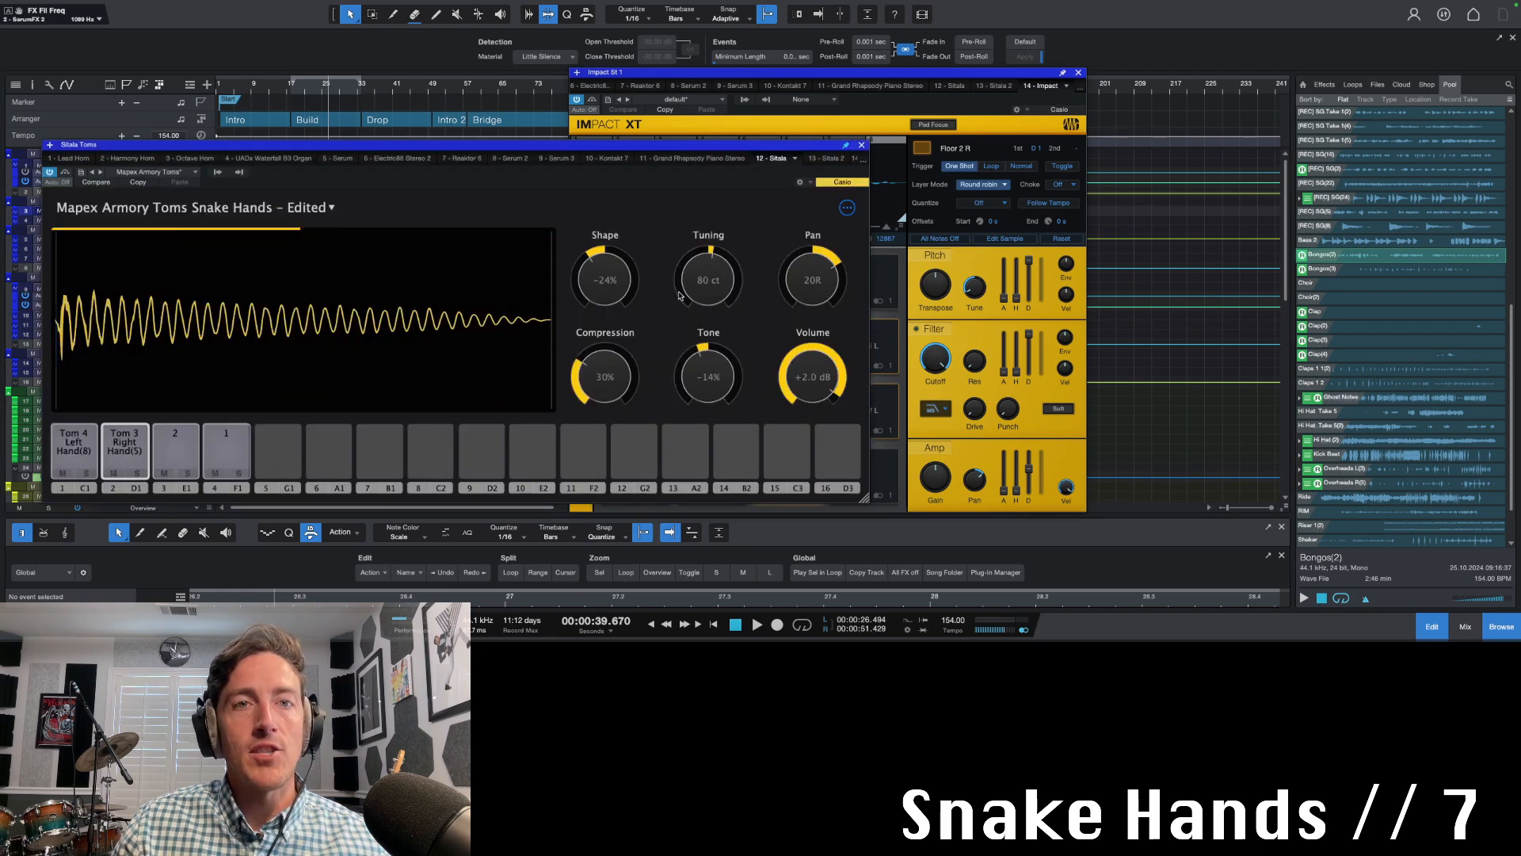
{"action": "mouse_move", "coordinate": [596, 282]}
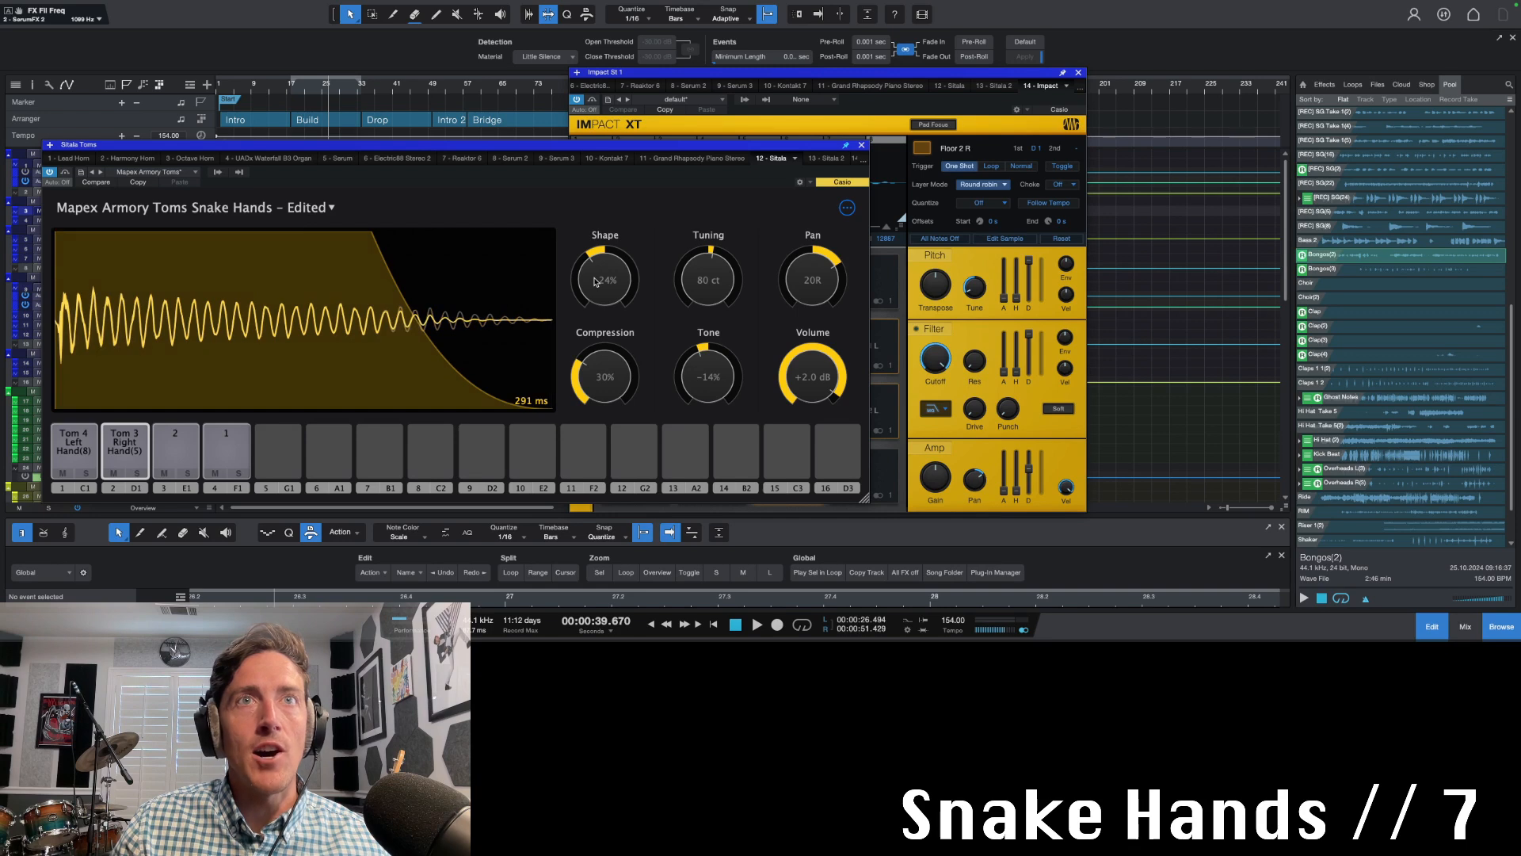
{"action": "mouse_move", "coordinate": [610, 365]}
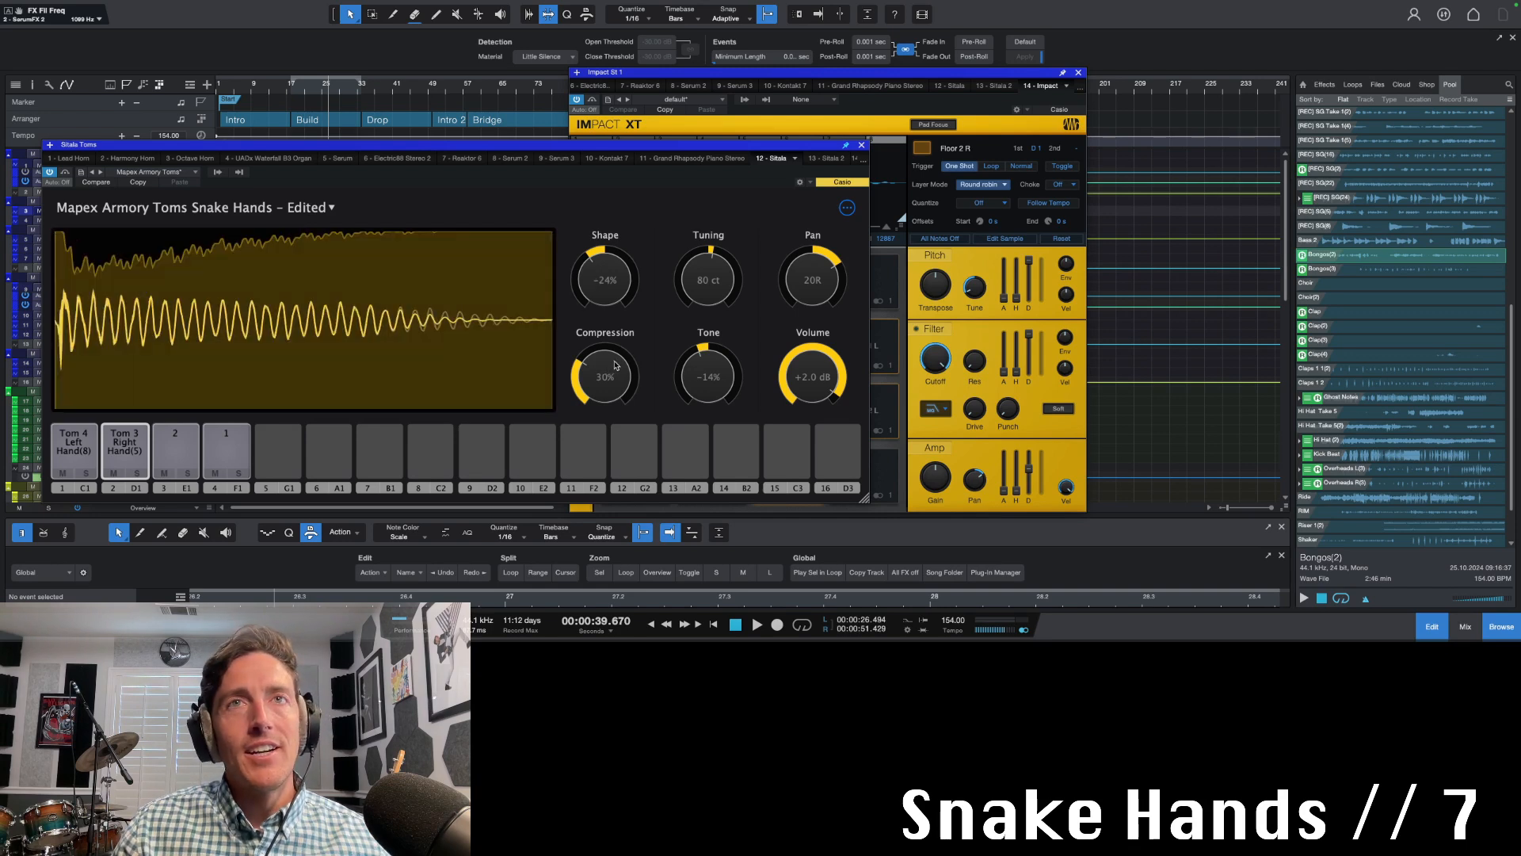
{"action": "mouse_move", "coordinate": [715, 367]}
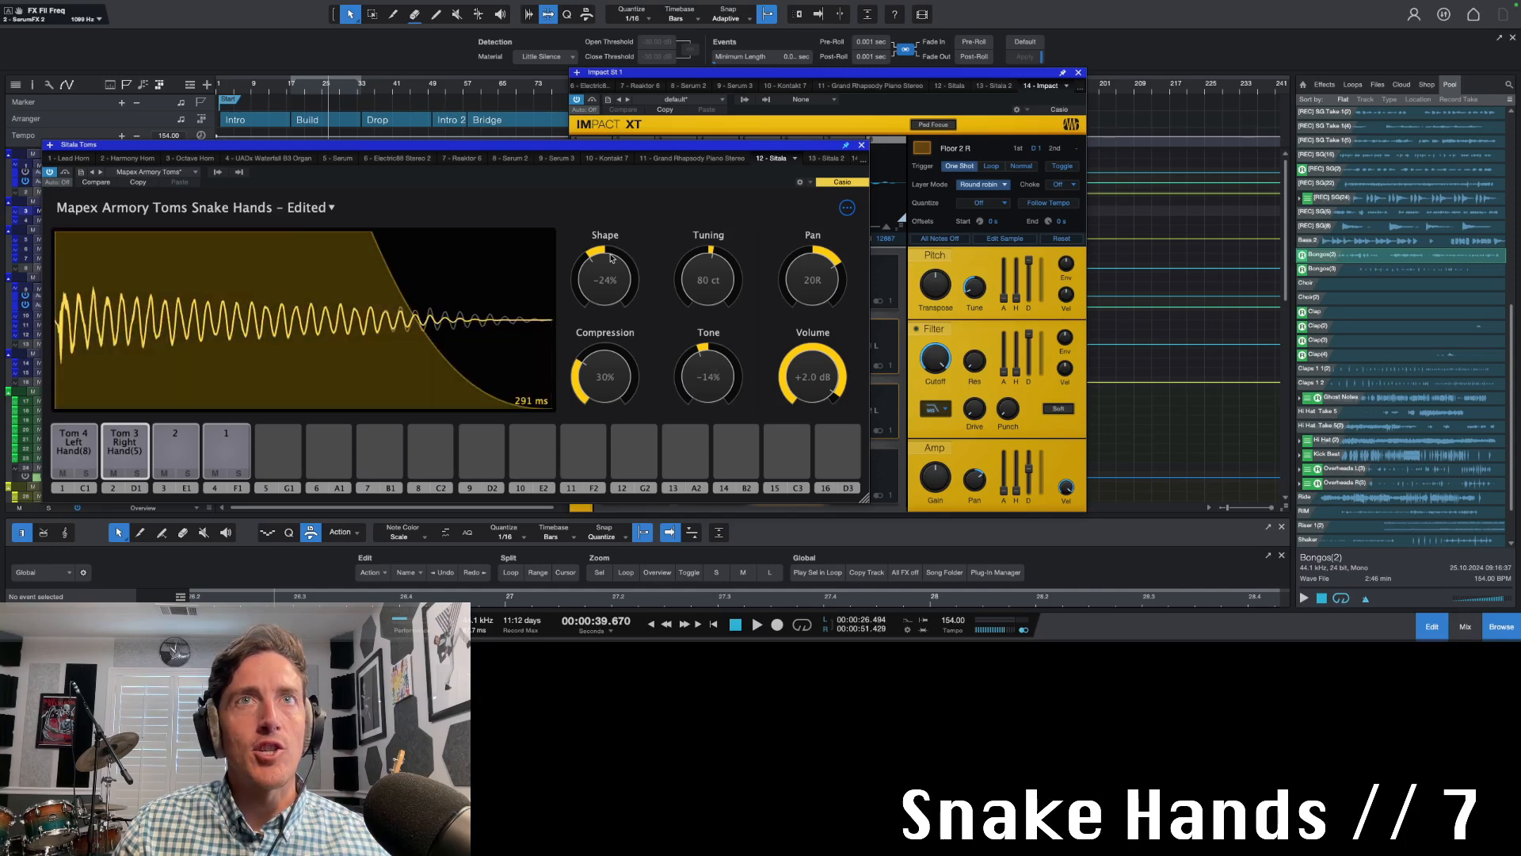
{"action": "mouse_move", "coordinate": [714, 292]}
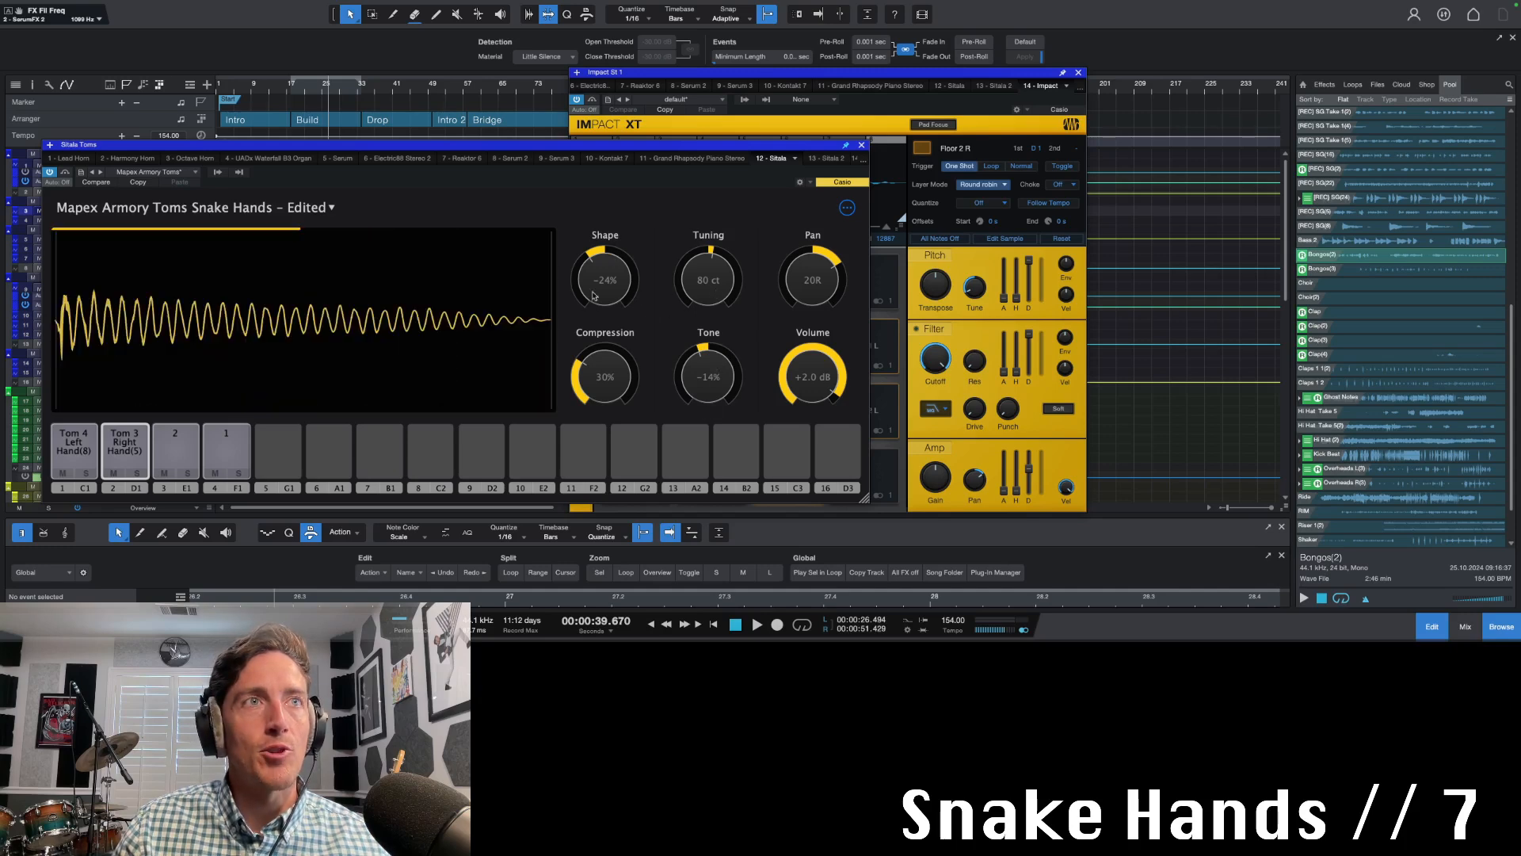
Play a tom fill across the Sitala pads from pad 1 down to Tom 4
{"action": "left_click", "coordinate": [229, 441]}
{"action": "left_click", "coordinate": [191, 449]}
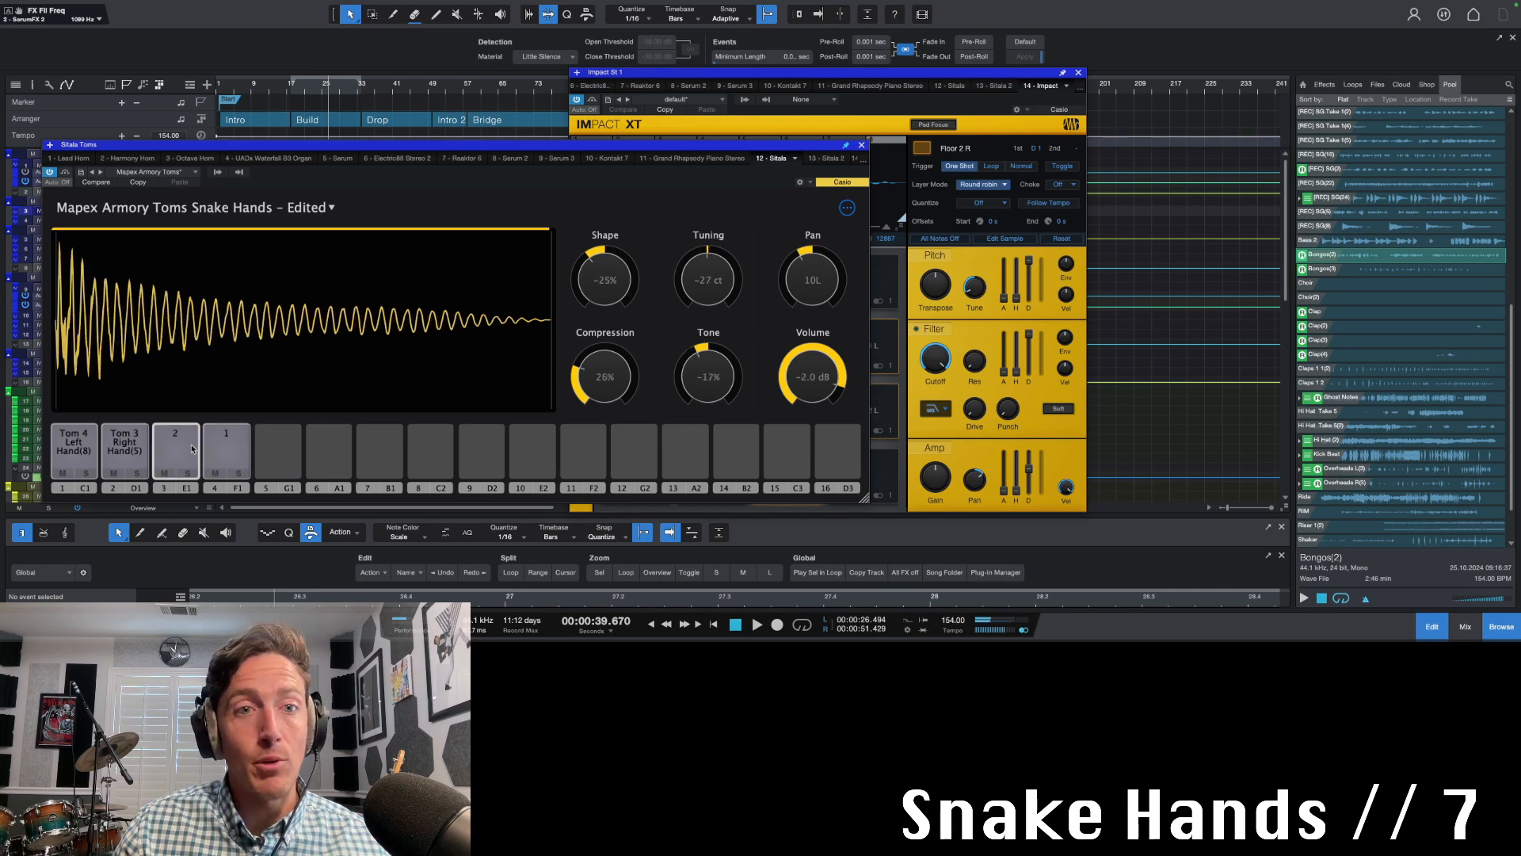
{"action": "left_click", "coordinate": [189, 450]}
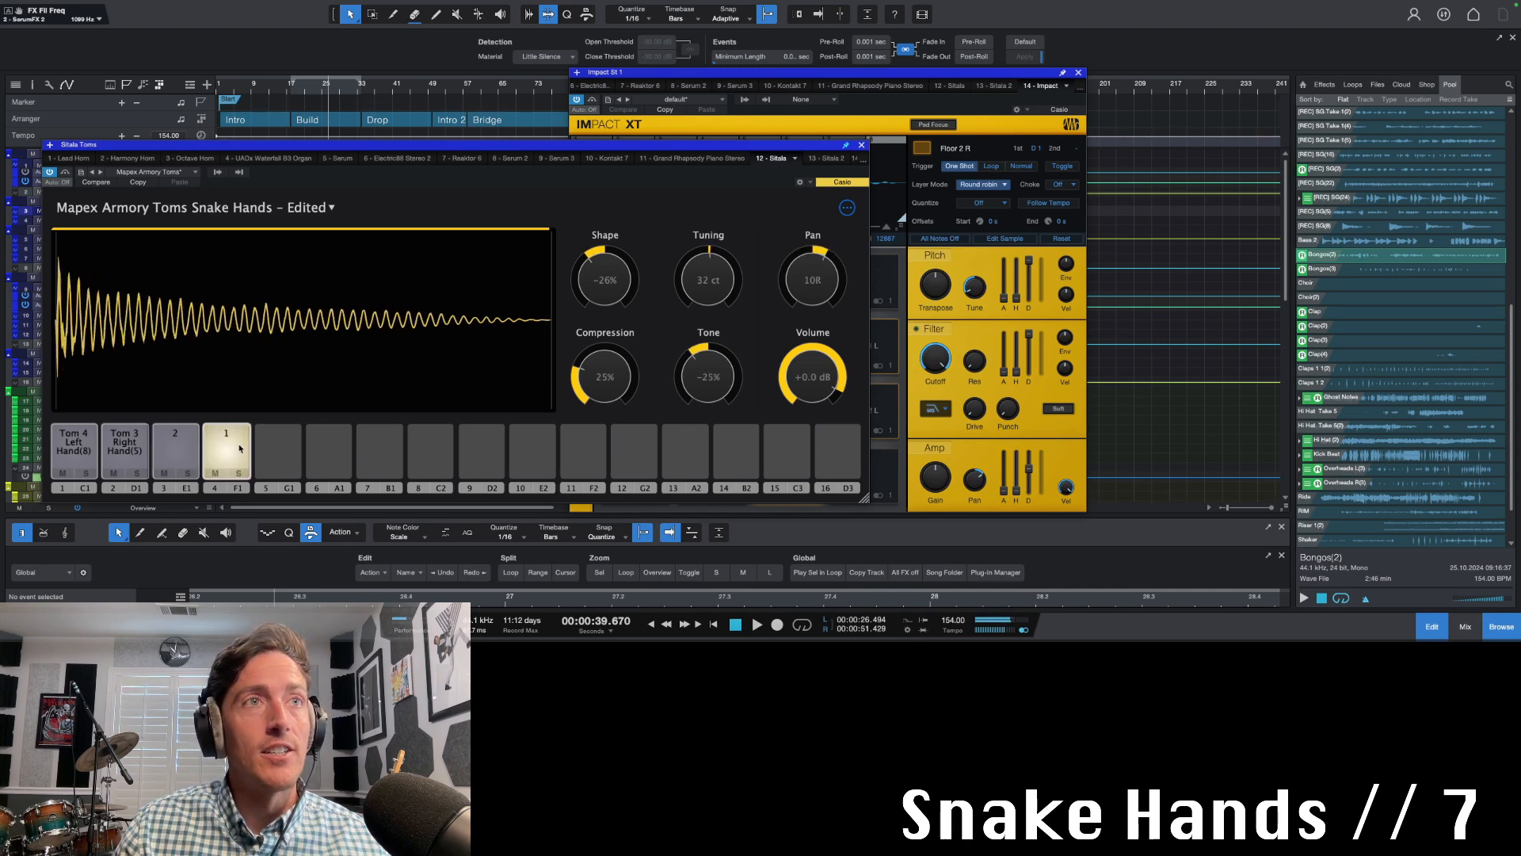
{"action": "left_click", "coordinate": [184, 451]}
{"action": "left_click", "coordinate": [148, 453]}
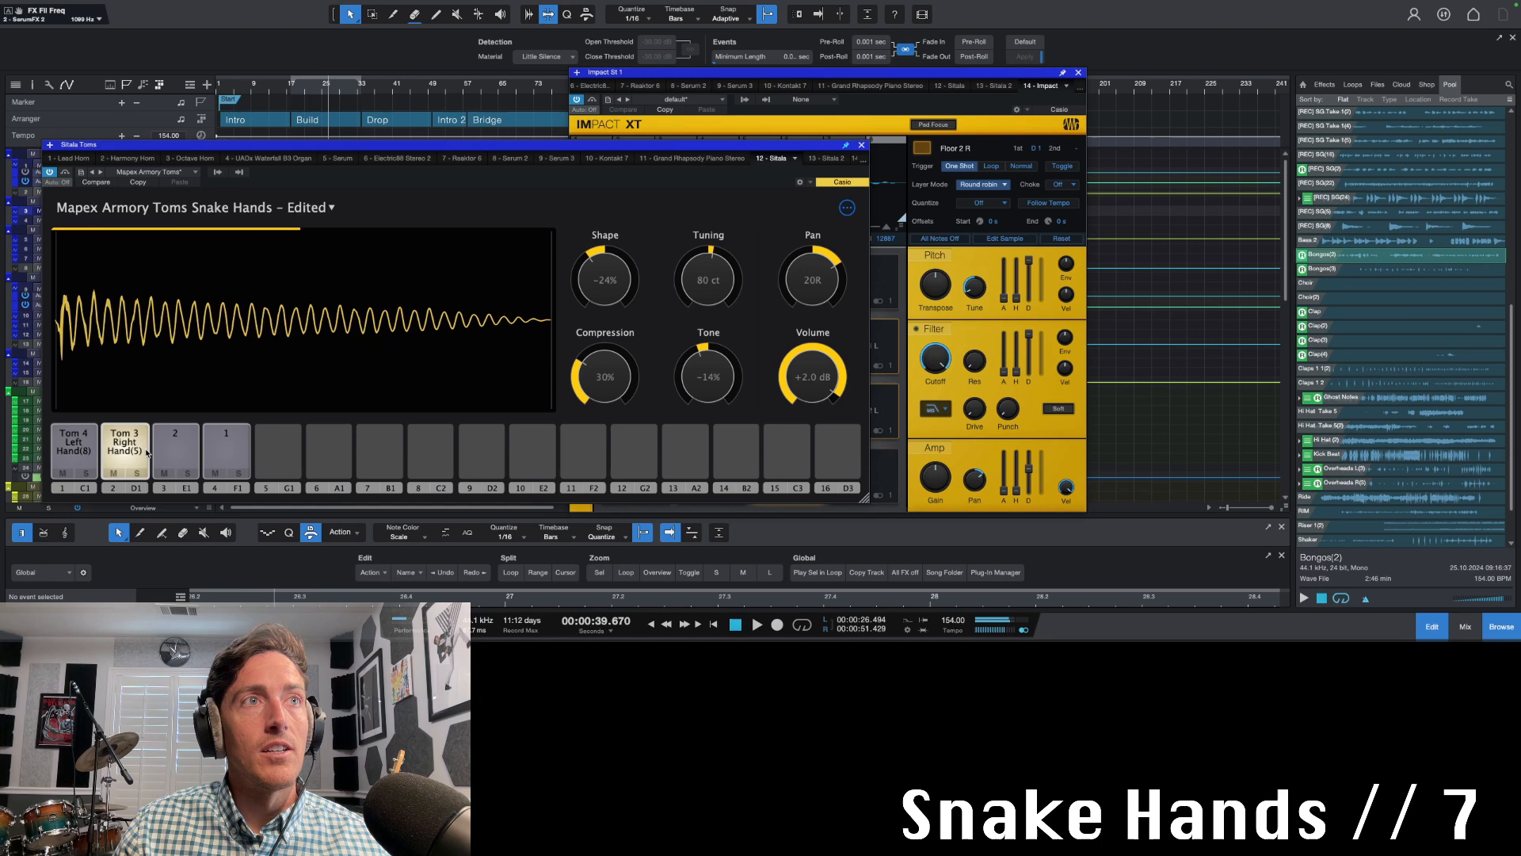
{"action": "left_click", "coordinate": [75, 448]}
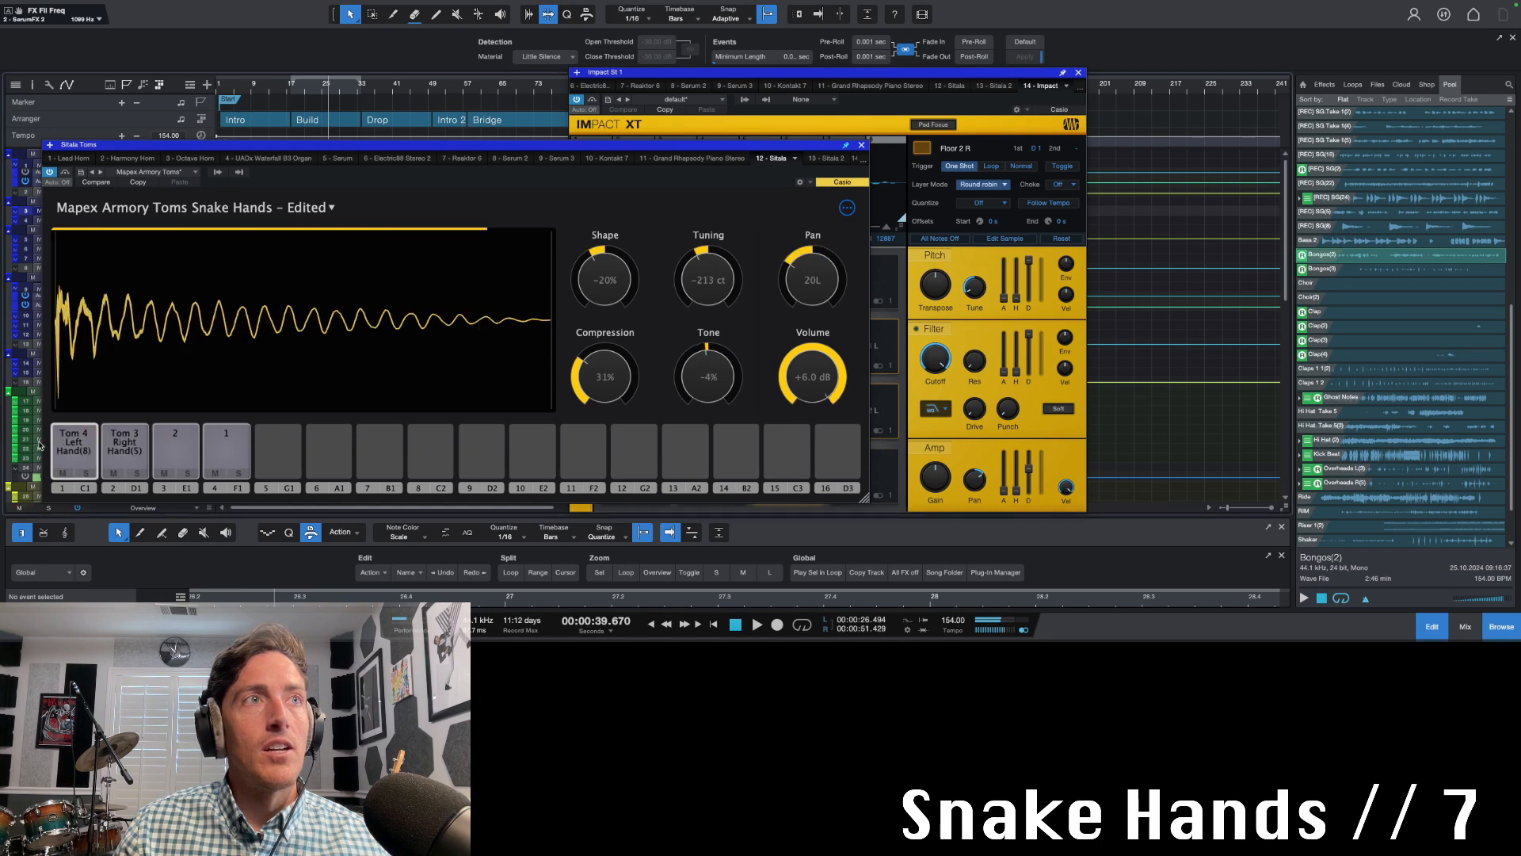
Set the Tom 4 pad's Tuning to -314 ct and audition the hit in Sitala
{"action": "left_click", "coordinate": [68, 449]}
{"action": "left_click", "coordinate": [68, 449]}
{"action": "left_click", "coordinate": [716, 278]}
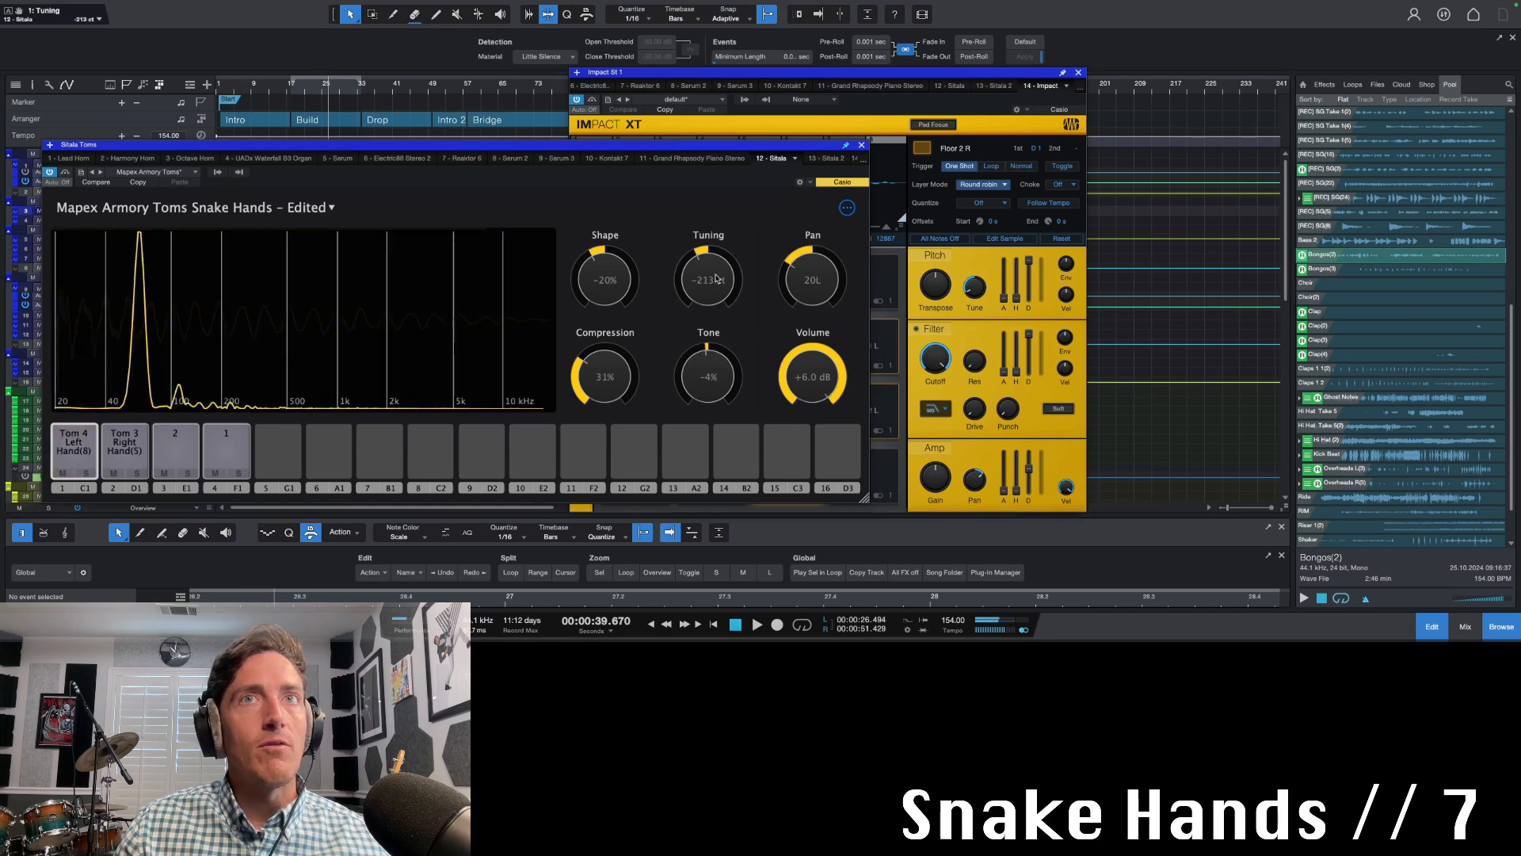
{"action": "mouse_move", "coordinate": [716, 278]}
{"action": "left_mouse_down"}
{"action": "mouse_move", "coordinate": [707, 300]}
{"action": "mouse_move", "coordinate": [708, 277]}
{"action": "left_mouse_up"}
{"action": "left_click", "coordinate": [76, 449]}
{"action": "left_click", "coordinate": [91, 435]}
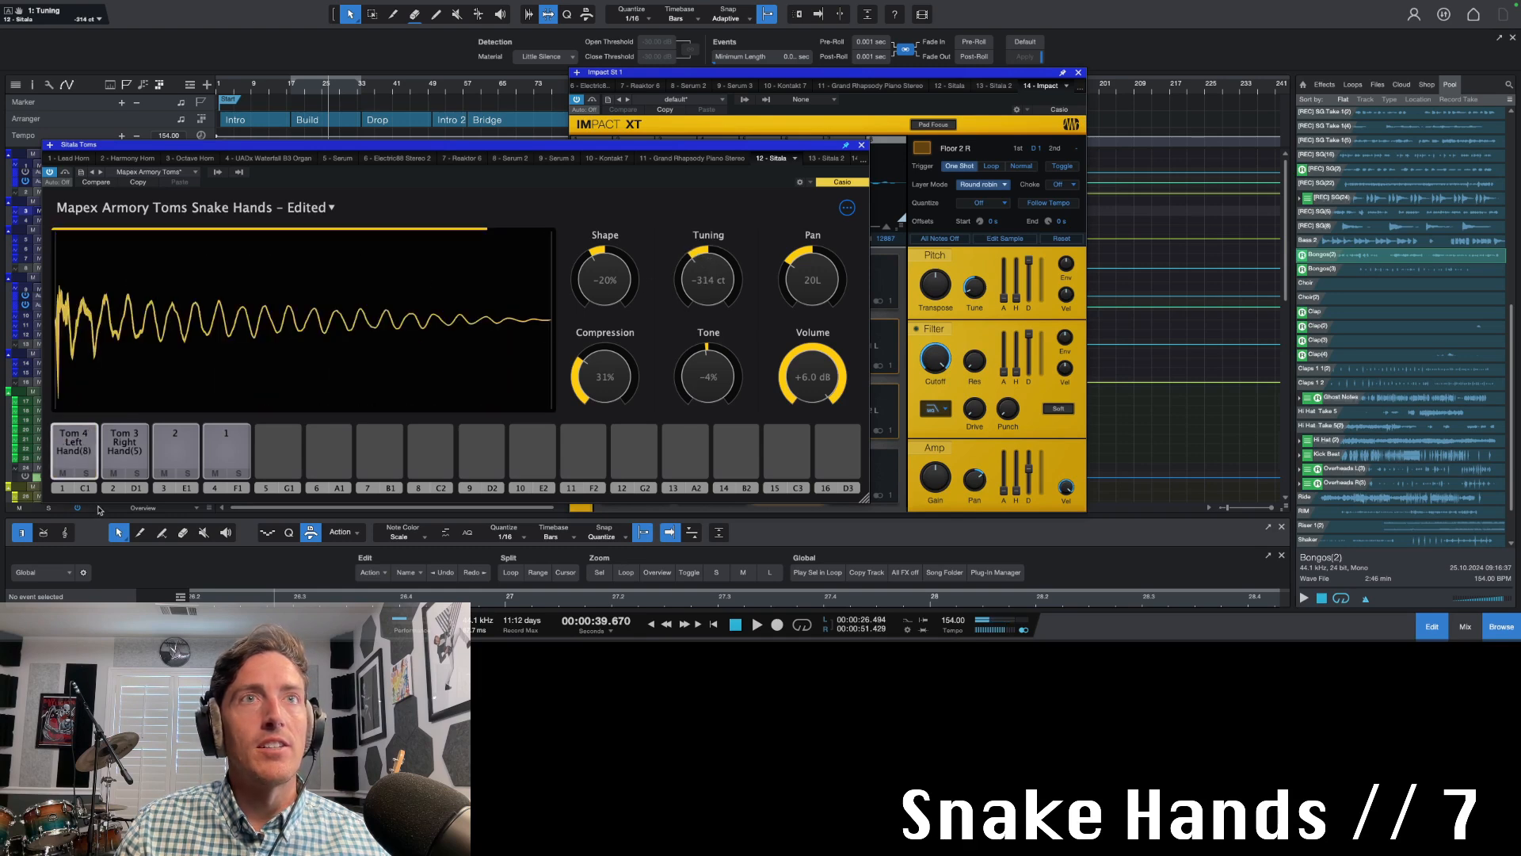
Audition the Tom 3, Tom 4 and pad 1 hits in Sitala to compare their pitches
{"action": "left_click", "coordinate": [107, 451]}
{"action": "left_click", "coordinate": [76, 455]}
{"action": "left_click", "coordinate": [76, 455]}
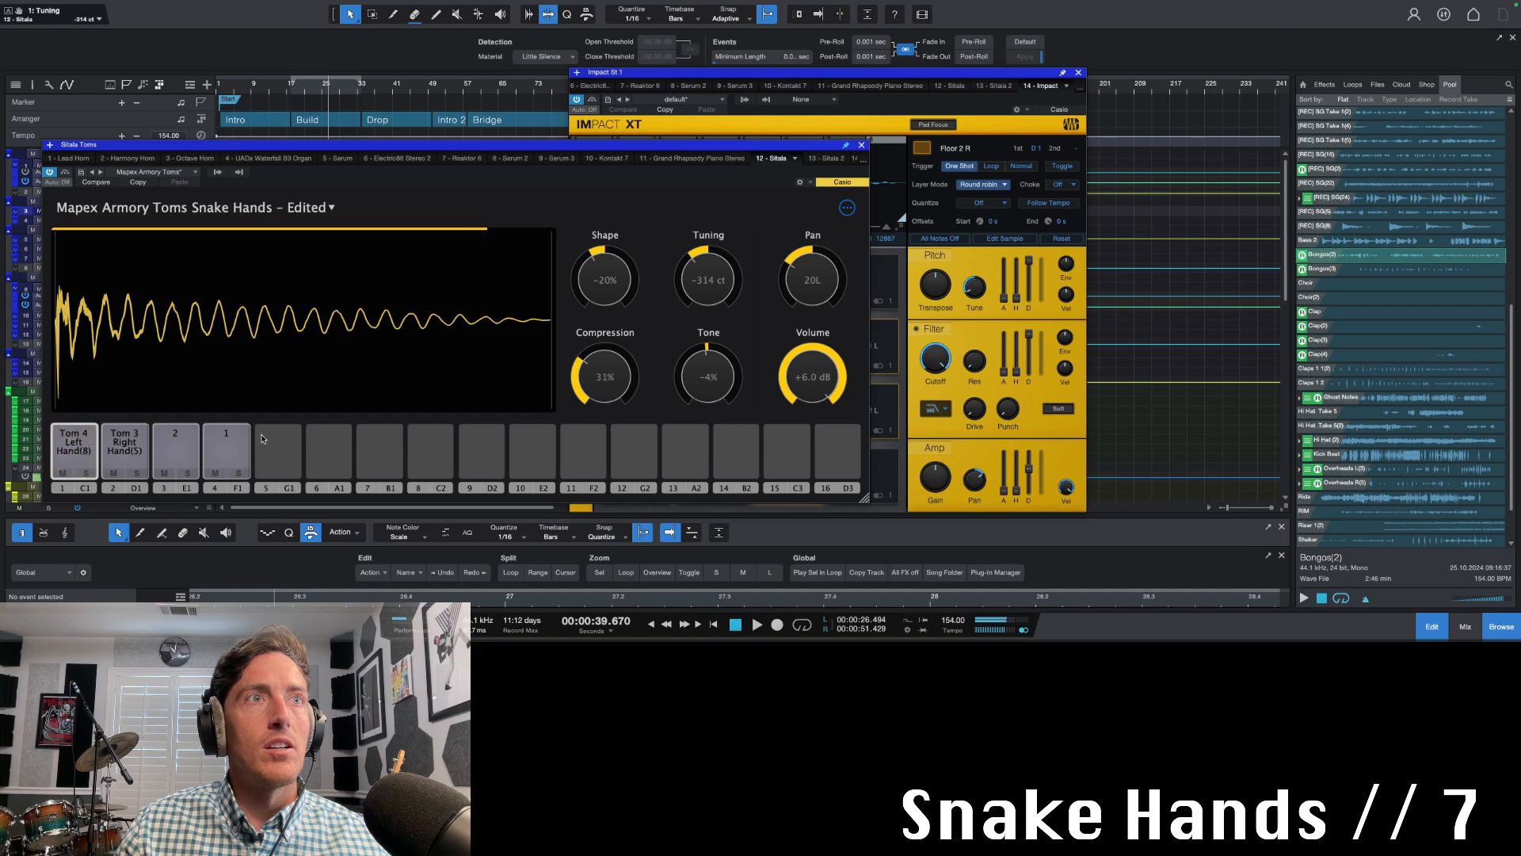
{"action": "left_click", "coordinate": [226, 450]}
{"action": "left_click", "coordinate": [225, 450]}
{"action": "left_click", "coordinate": [82, 449]}
{"action": "left_click", "coordinate": [82, 448]}
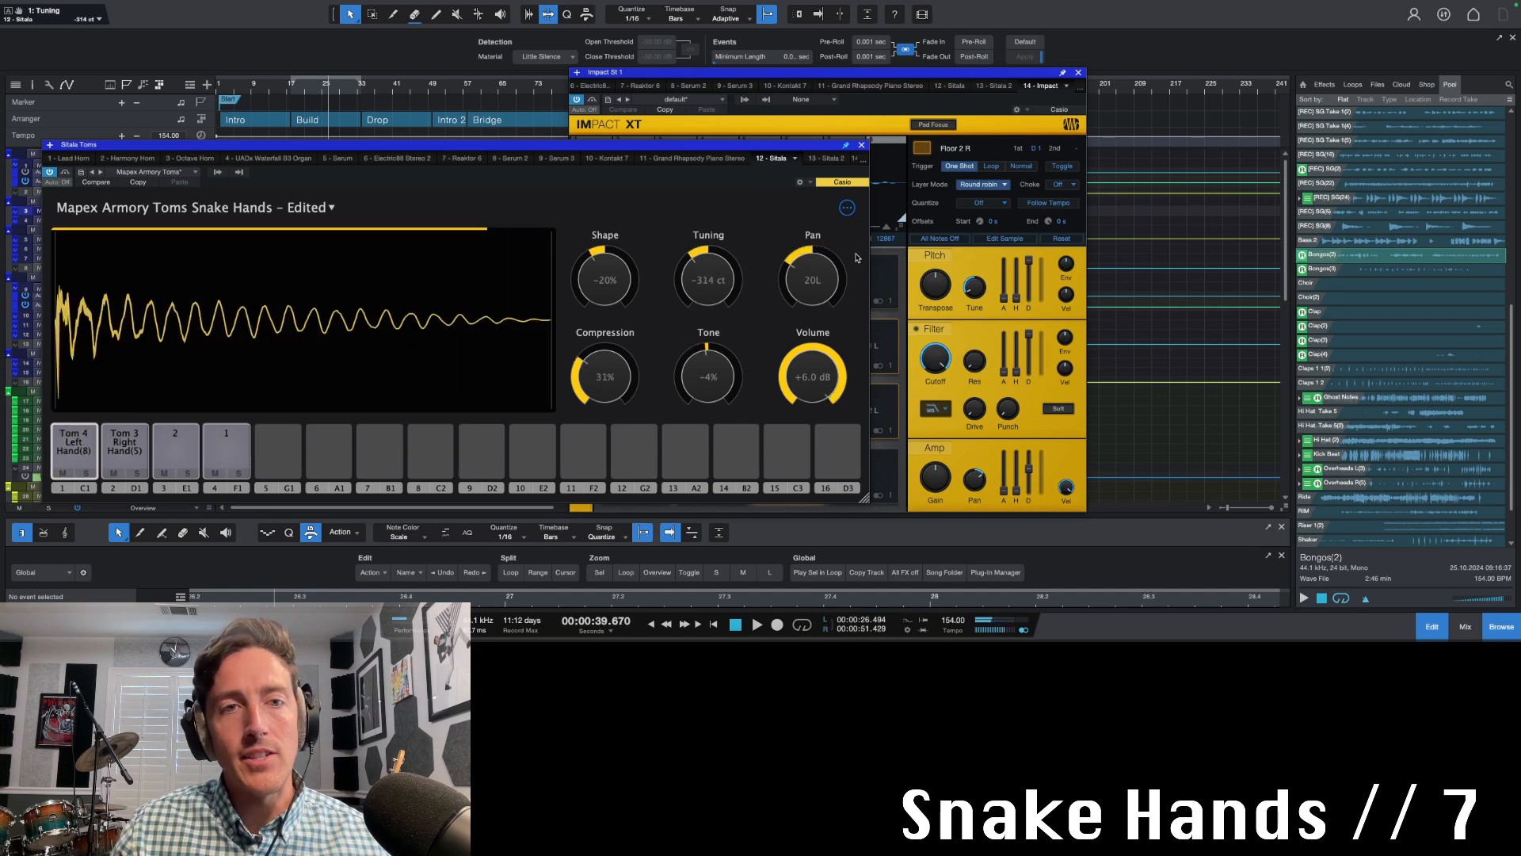
Close the Sitala and Impact XT instrument editors and show the mixer
{"action": "left_click", "coordinate": [862, 146]}
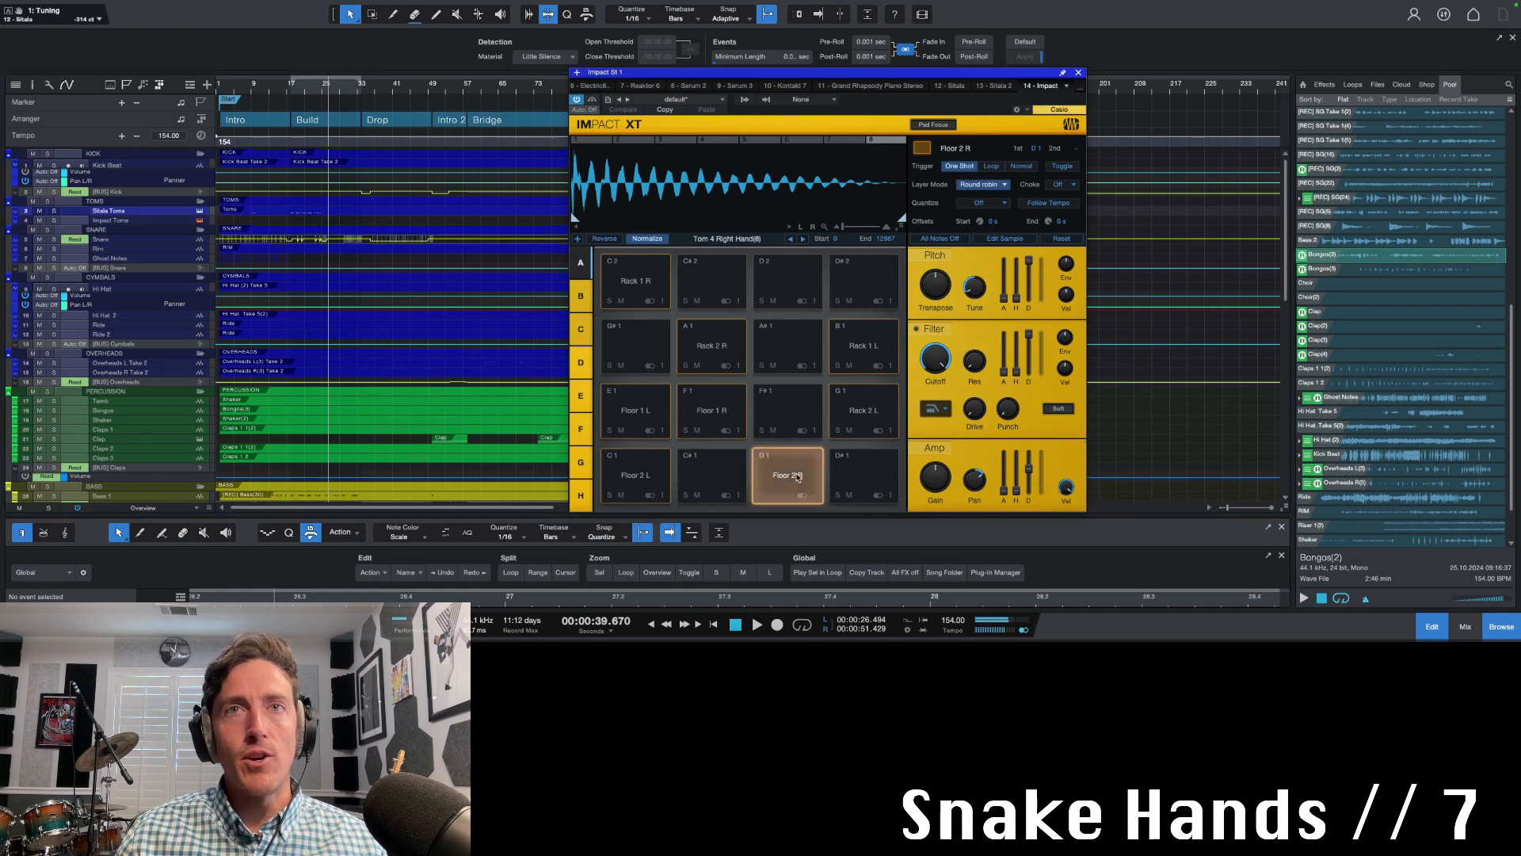
{"action": "left_click", "coordinate": [640, 476]}
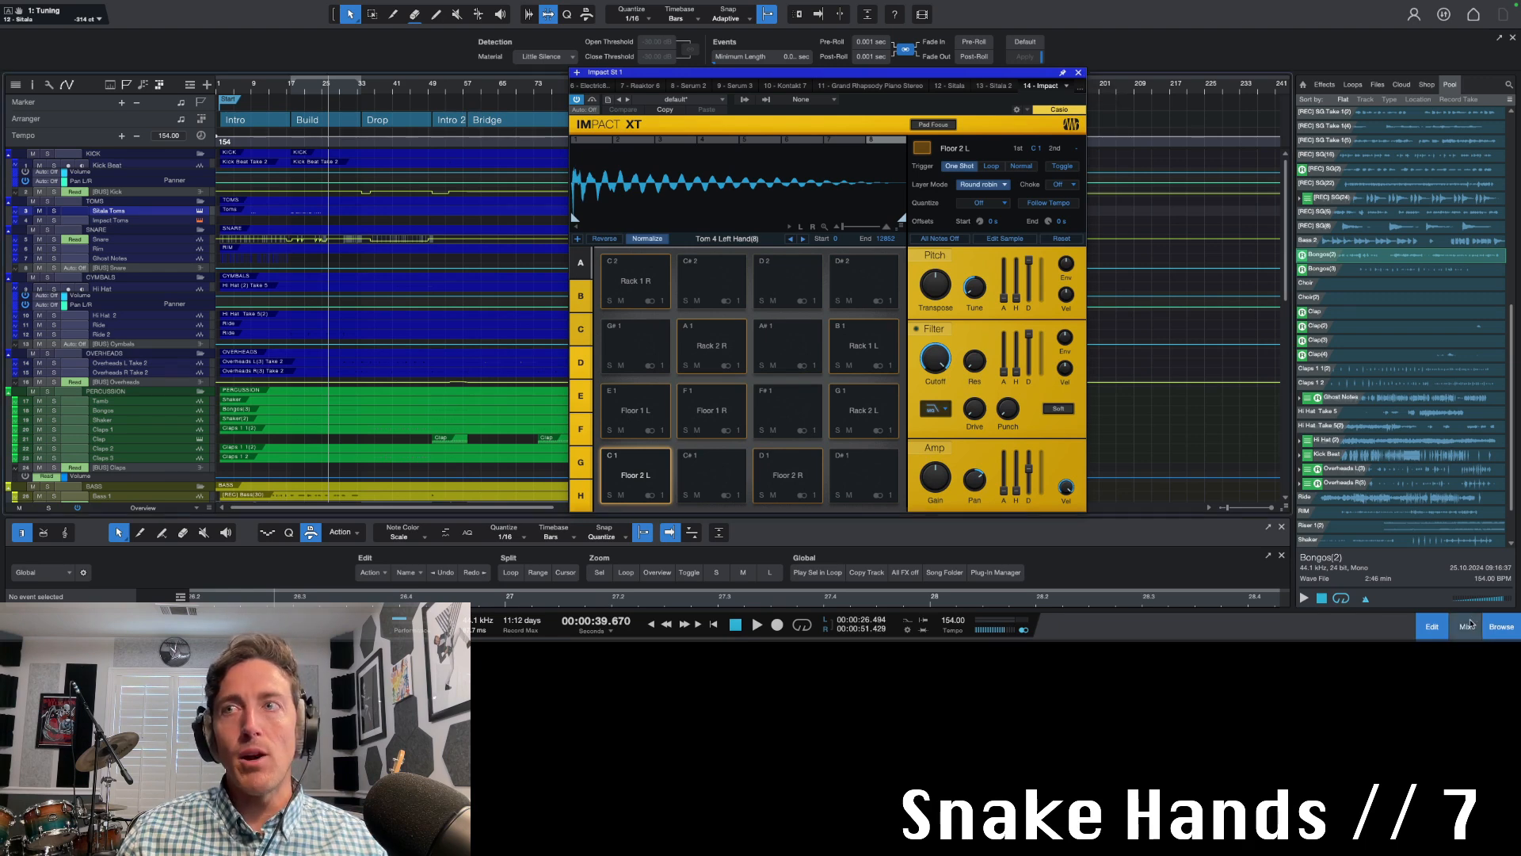
{"action": "left_click", "coordinate": [1465, 627]}
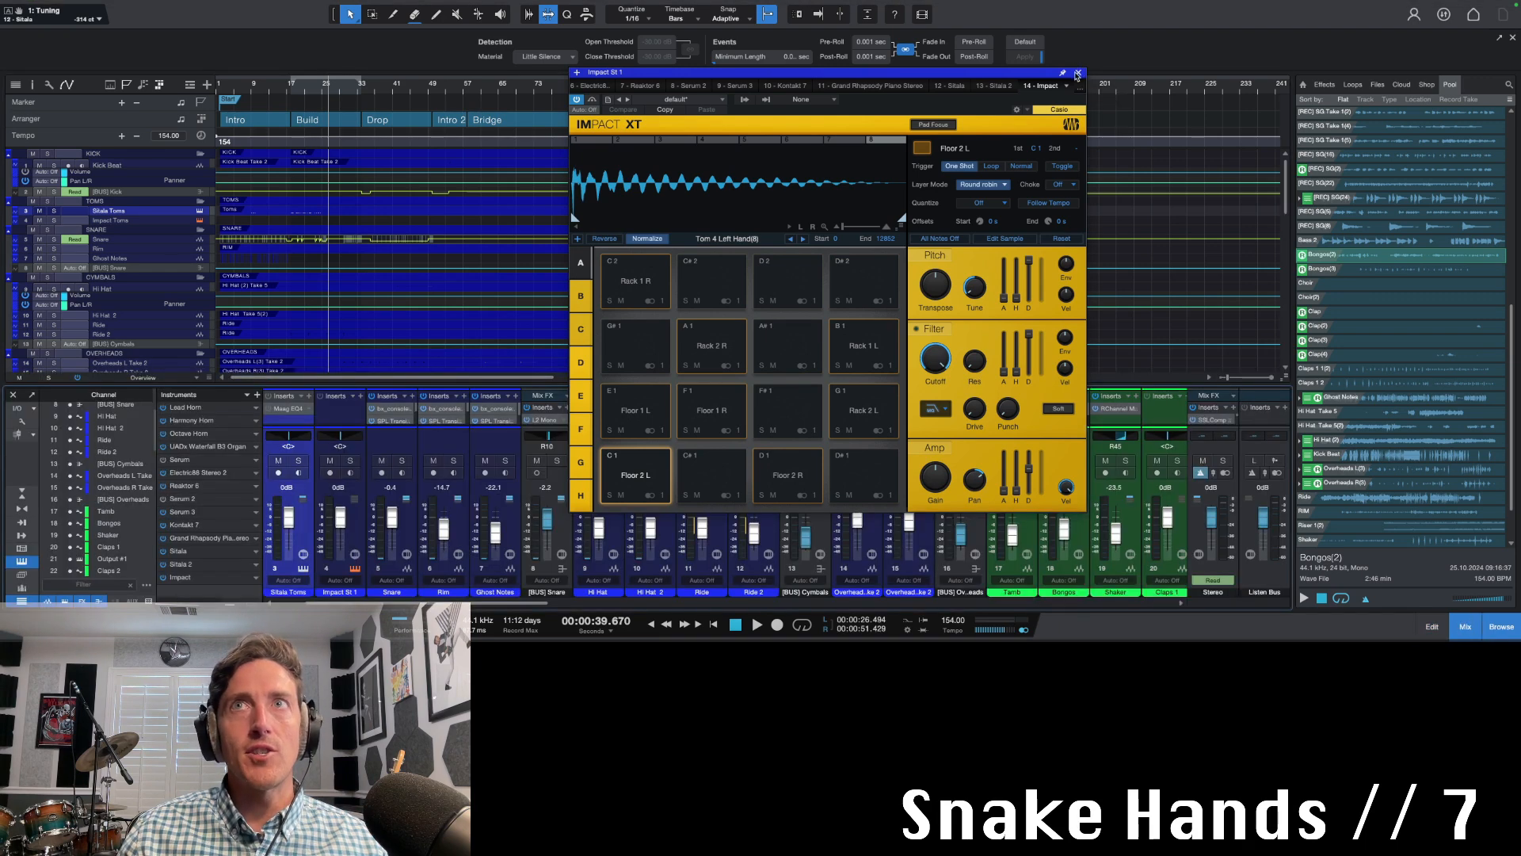
{"action": "left_click", "coordinate": [1077, 72]}
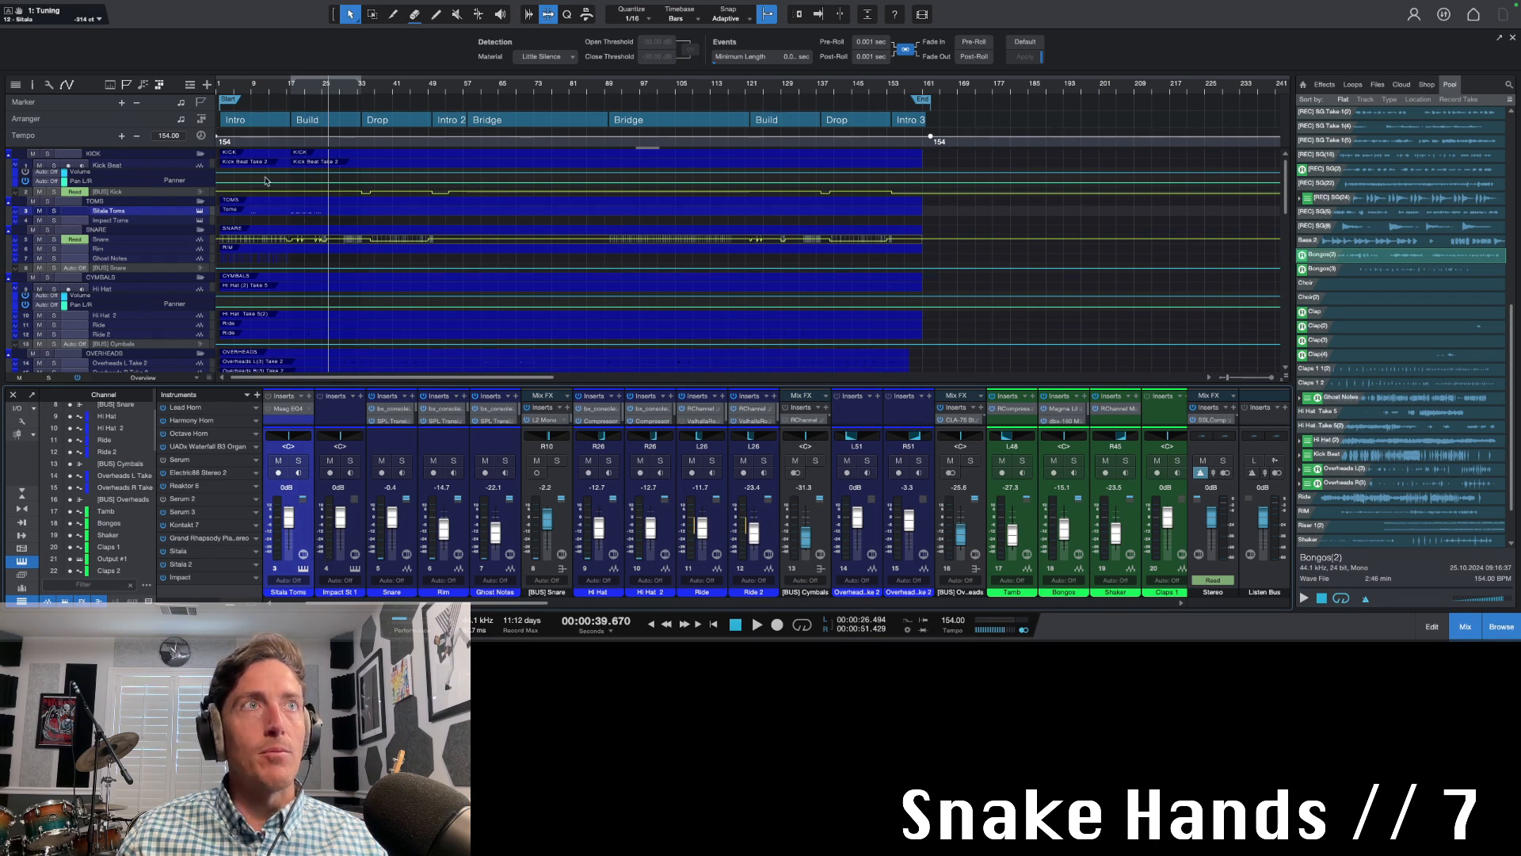
Move the Toms event to the Impact Toms track and back to Sitala Toms, and select the Impact Toms track
{"action": "left_click", "coordinate": [279, 222]}
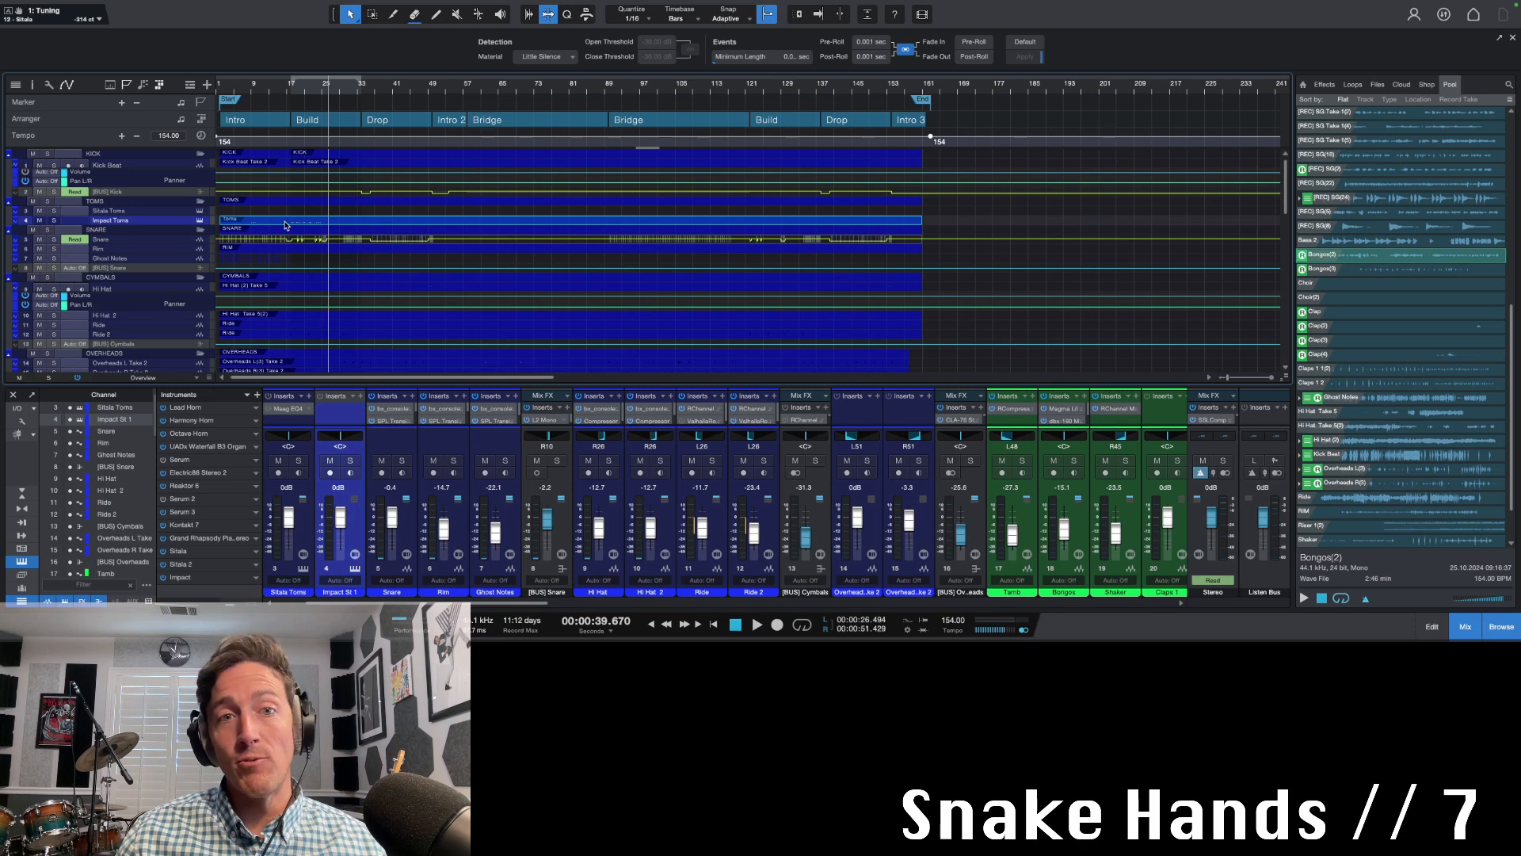
{"action": "left_click_drag", "start_coordinate": [286, 223], "coordinate": [287, 213]}
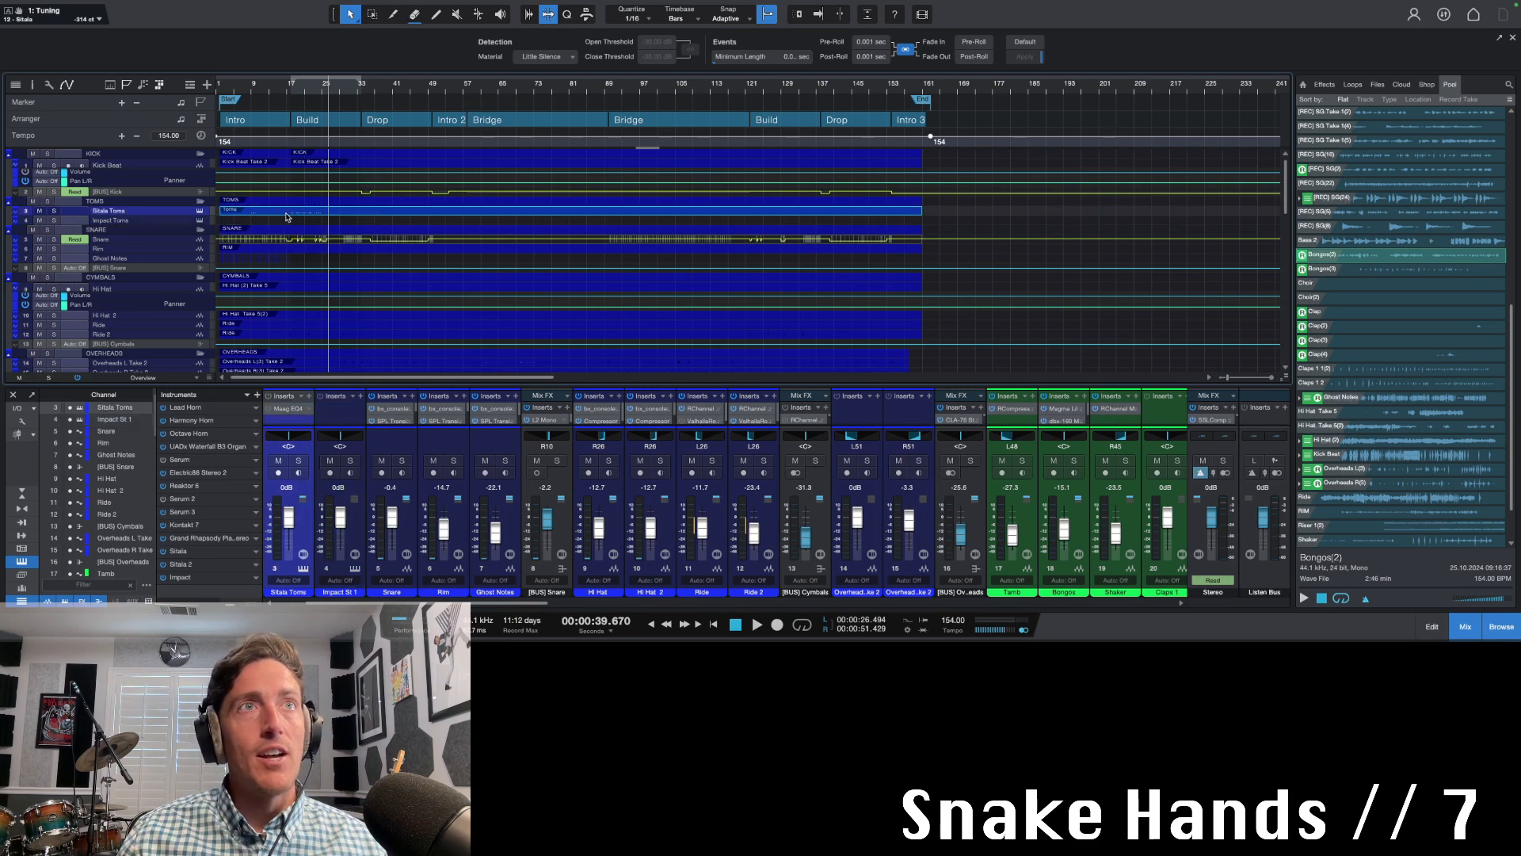
{"action": "left_click", "coordinate": [171, 220]}
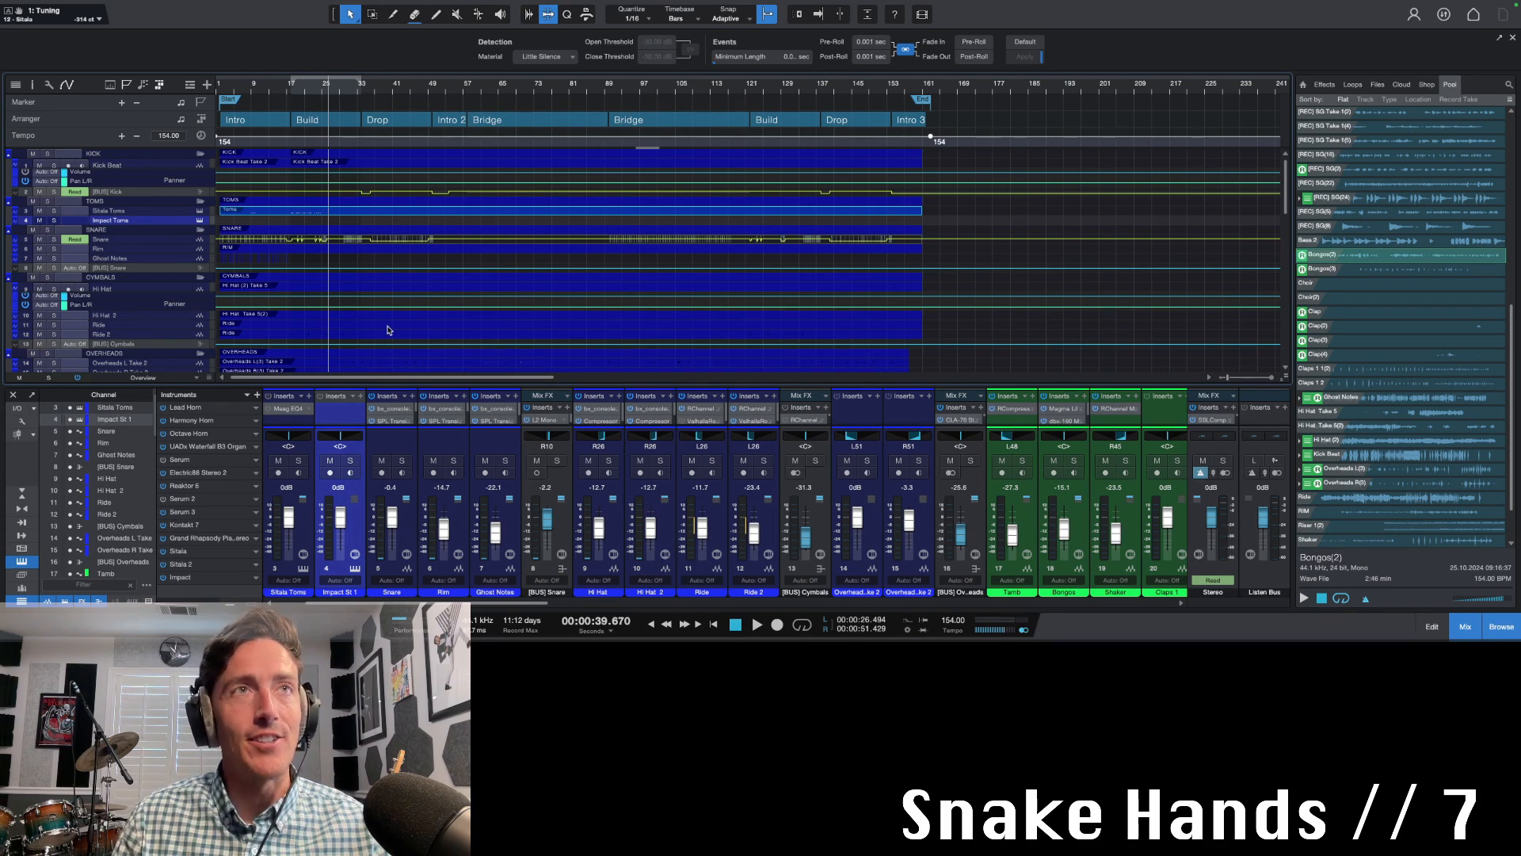
Play back the song and stop it in the first Bridge section
{"action": "left_click", "coordinate": [467, 89]}
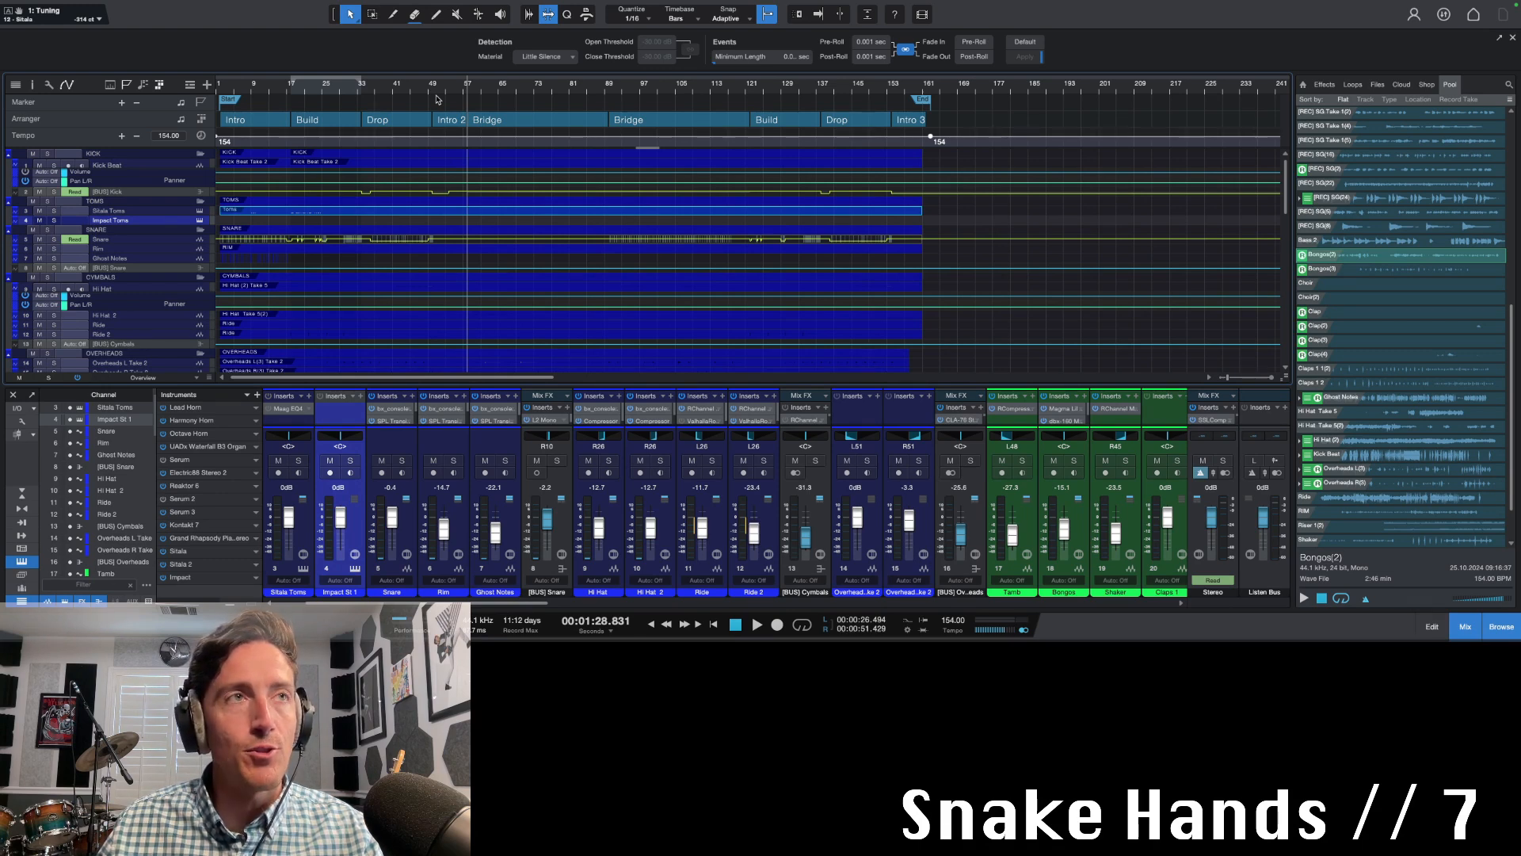
{"action": "left_click", "coordinate": [218, 91]}
{"action": "left_click", "coordinate": [230, 102]}
{"action": "key", "text": "space"}
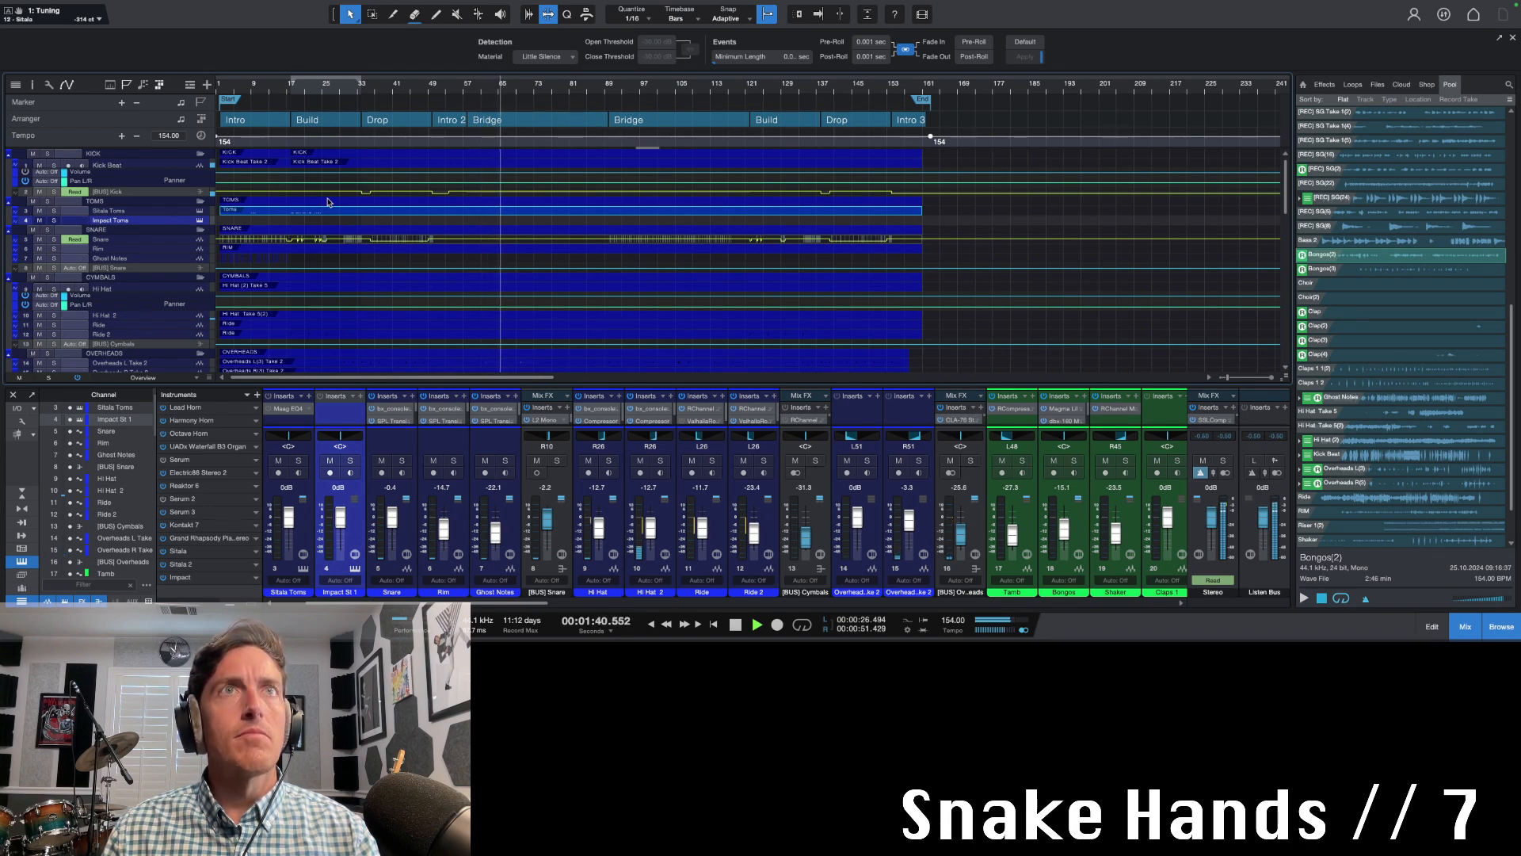
{"action": "key", "text": "space"}
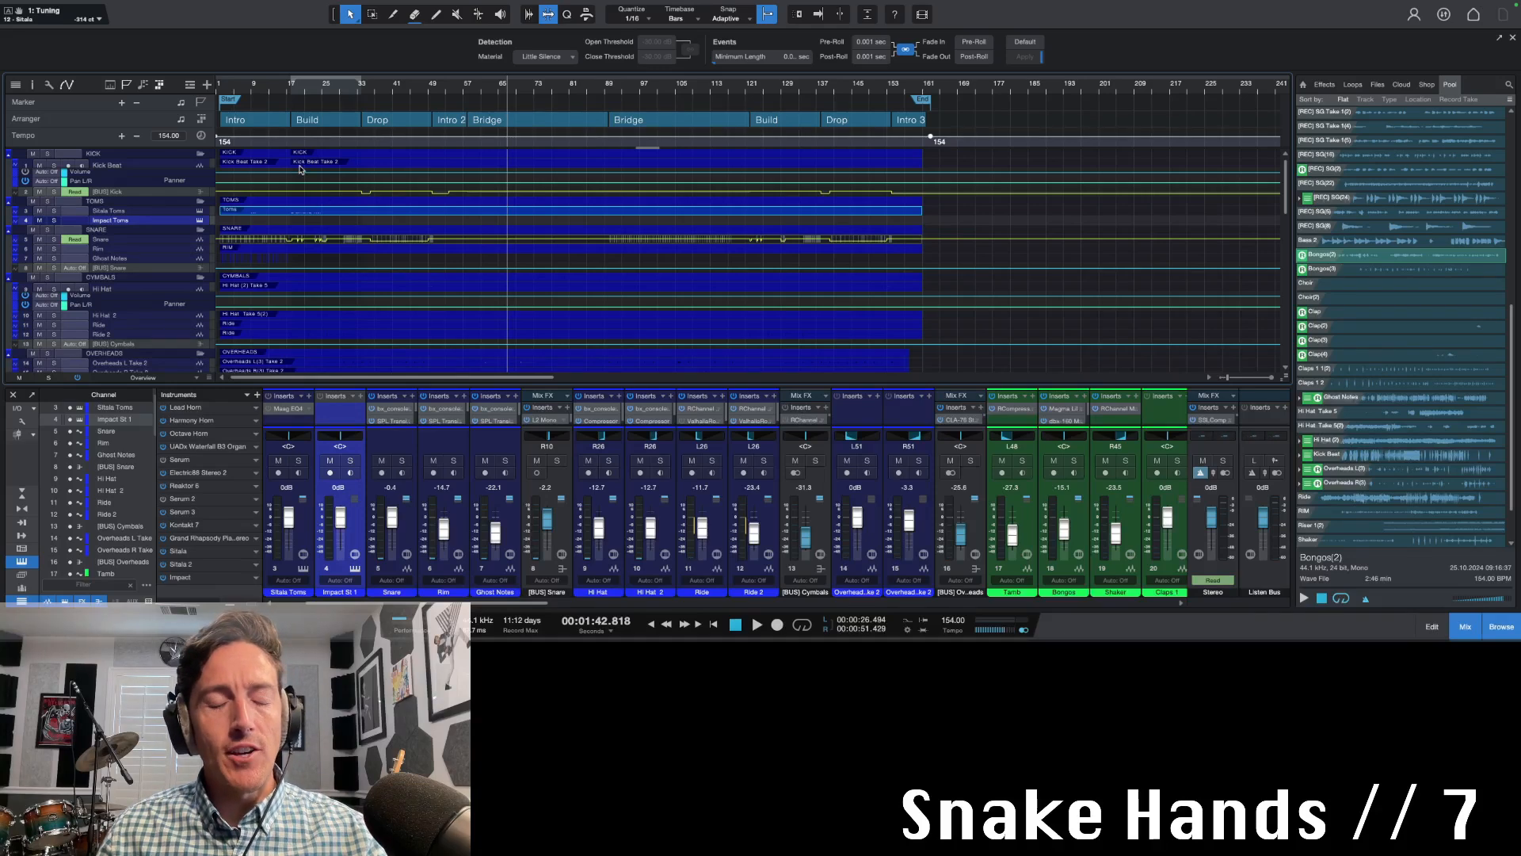
Enlarge the mixer to reveal the inserts and sends, and check the Olympus Elements patch in the Pads channel's Kontakt instrument
{"action": "scroll", "coordinate": [300, 226], "scroll_direction": "up", "scroll_amount": 2}
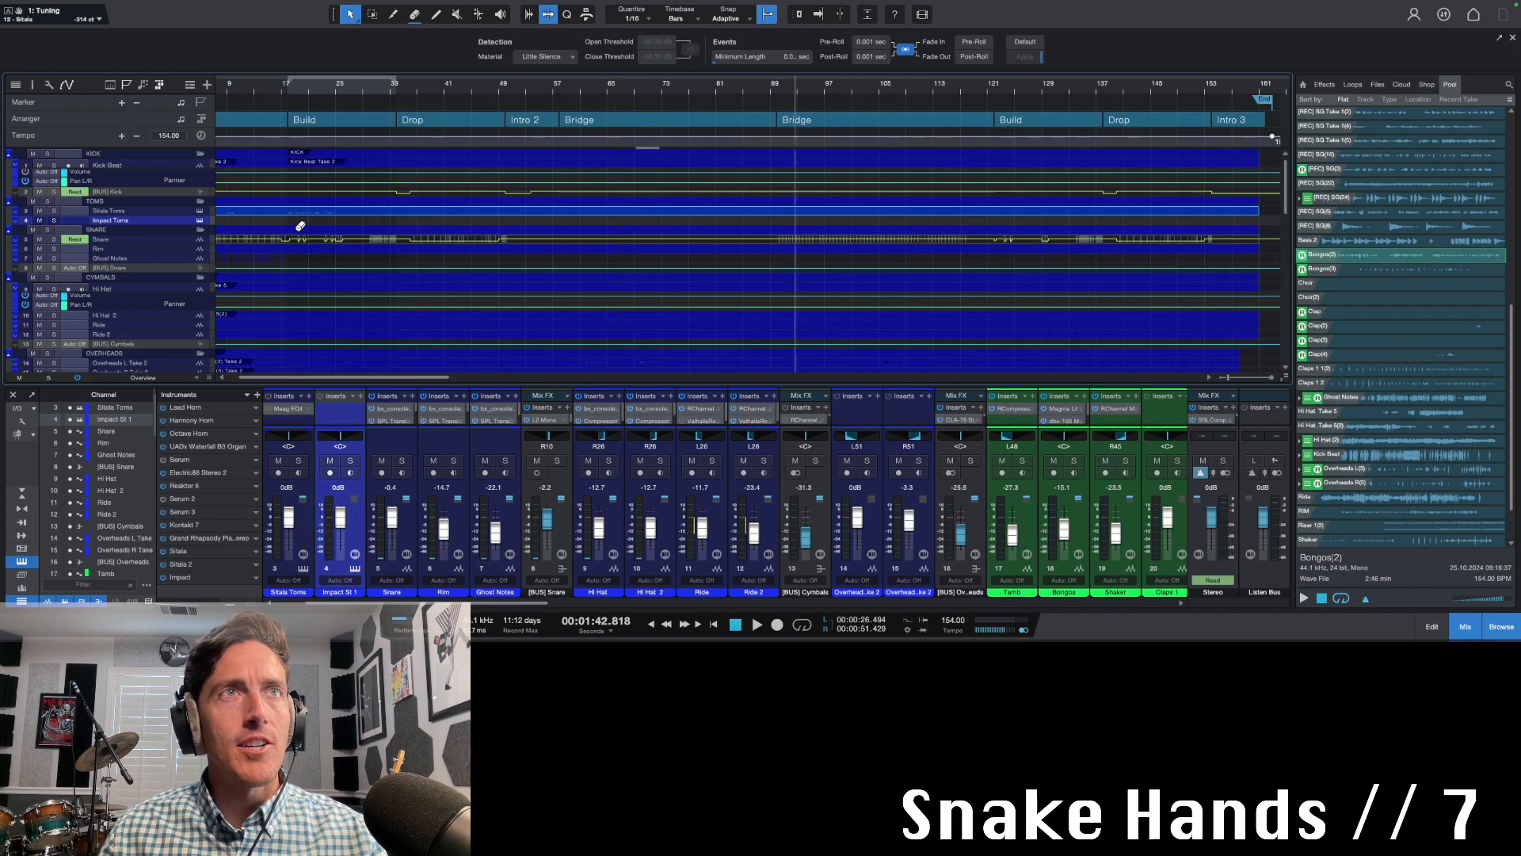
{"action": "scroll", "coordinate": [301, 226], "scroll_direction": "up", "scroll_amount": 3}
{"action": "scroll", "coordinate": [299, 229], "scroll_direction": "up", "scroll_amount": 3}
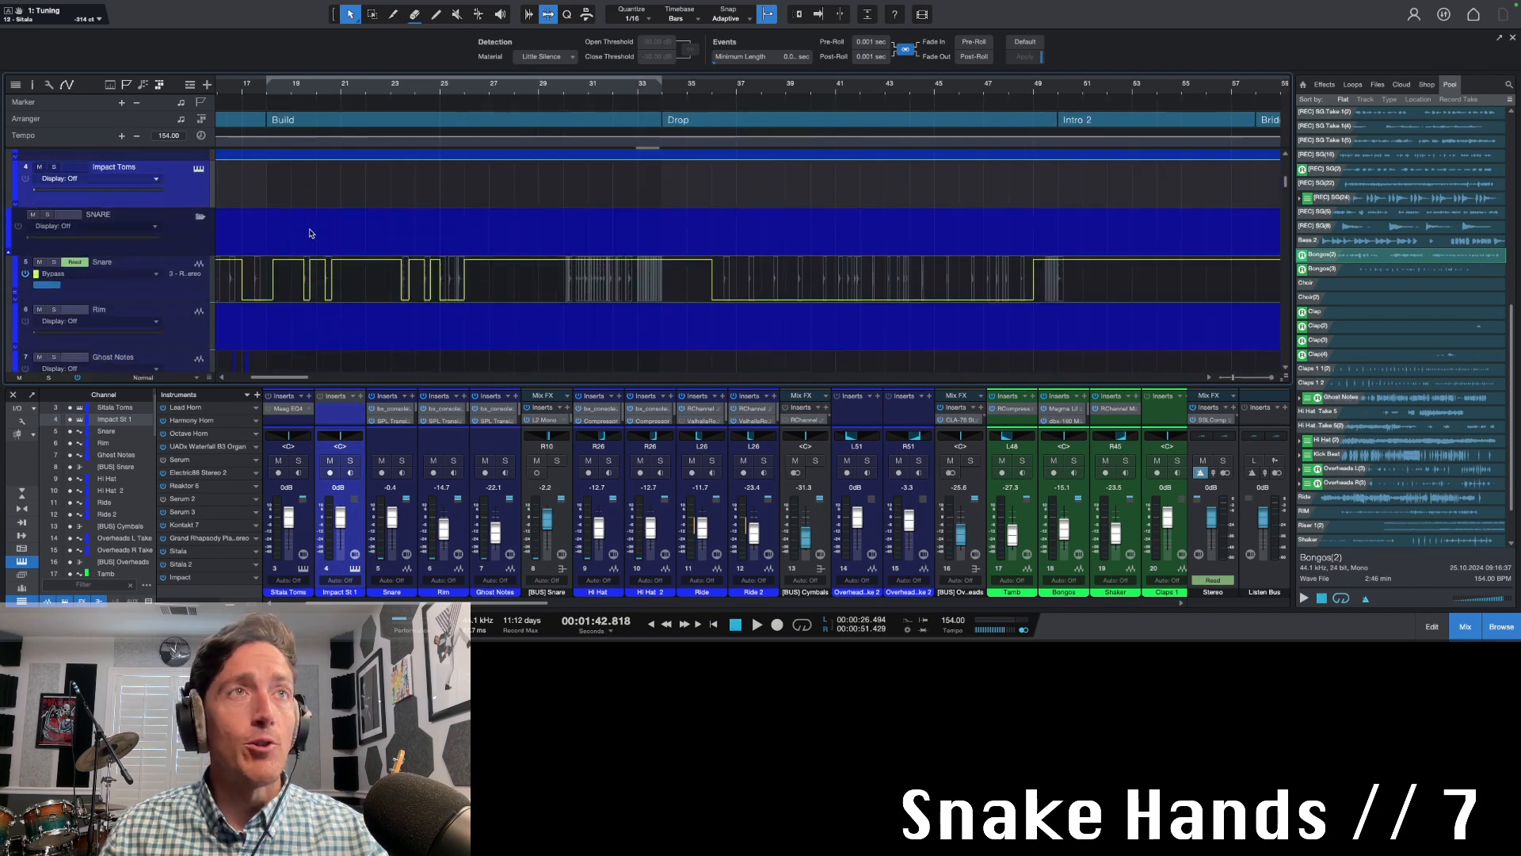
{"action": "scroll", "coordinate": [306, 231], "scroll_direction": "left", "scroll_amount": 5}
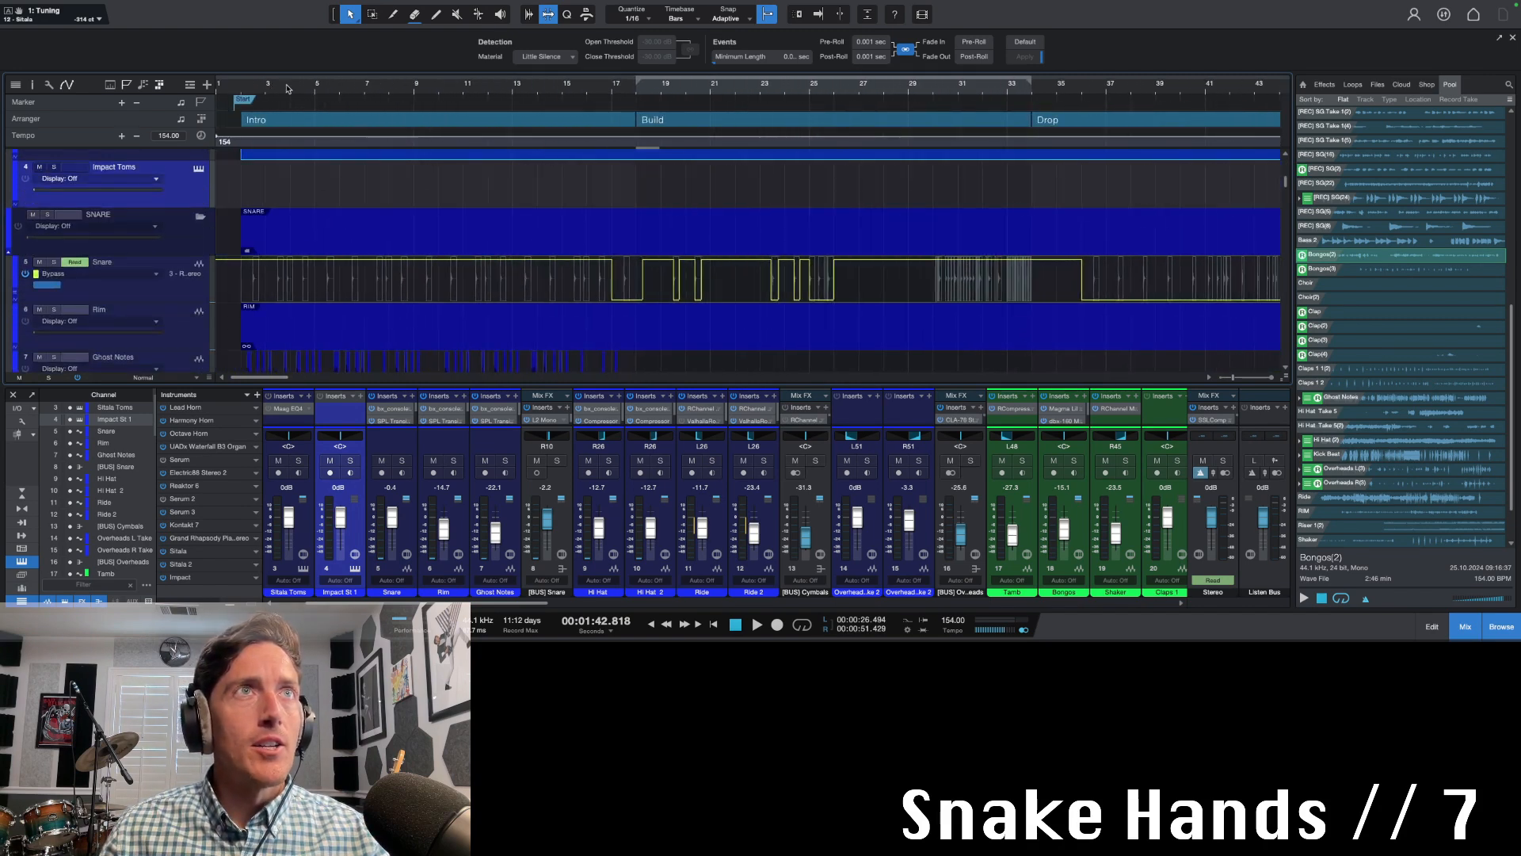
{"action": "scroll", "coordinate": [290, 207], "scroll_direction": "down", "scroll_amount": 2}
{"action": "scroll", "coordinate": [290, 207], "scroll_direction": "down", "scroll_amount": 4}
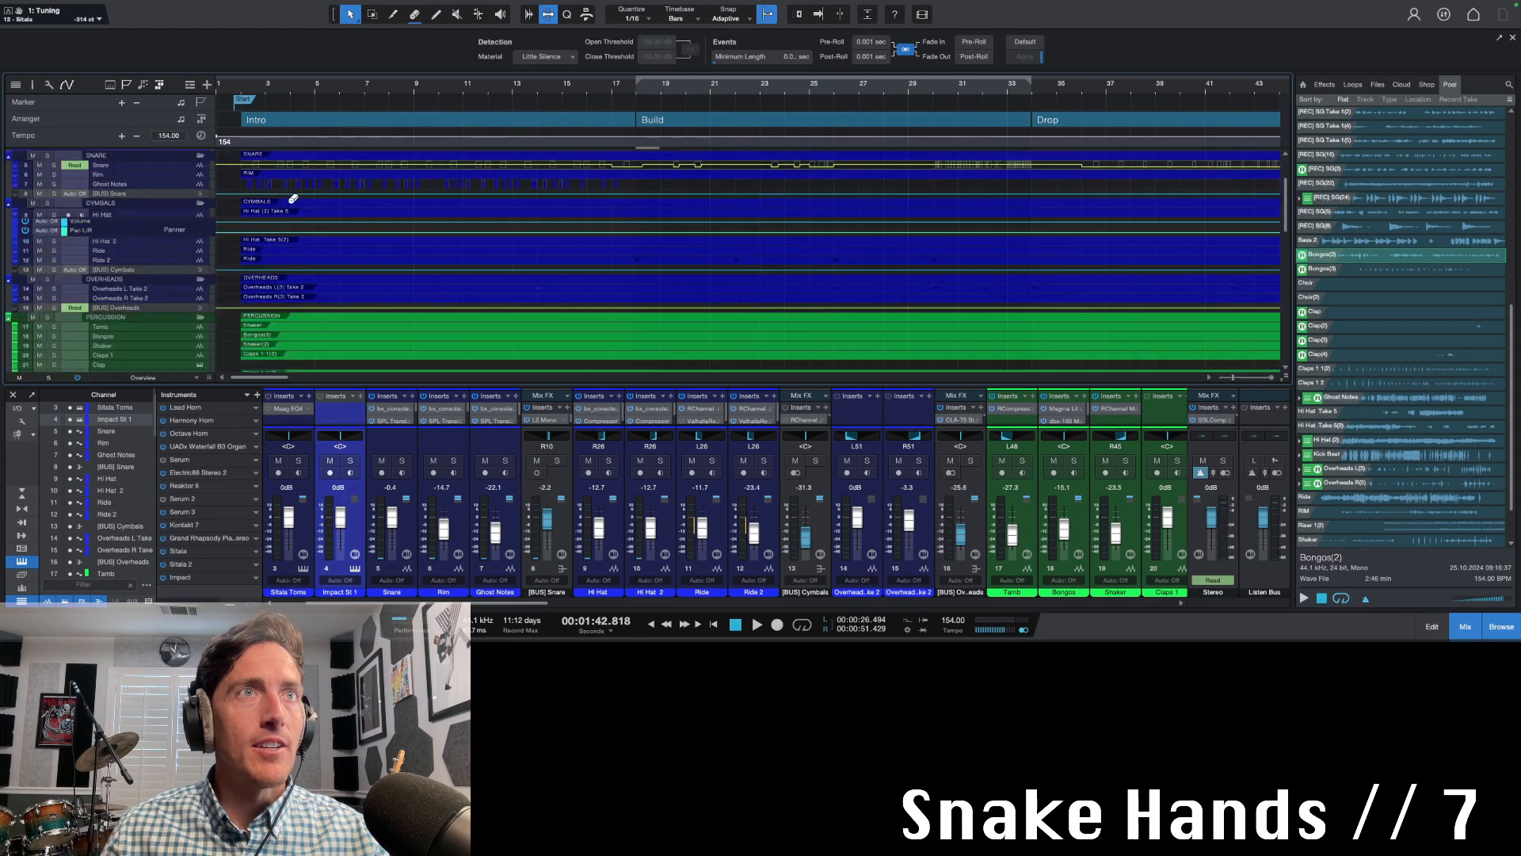
{"action": "scroll", "coordinate": [662, 406], "scroll_direction": "right", "scroll_amount": 10}
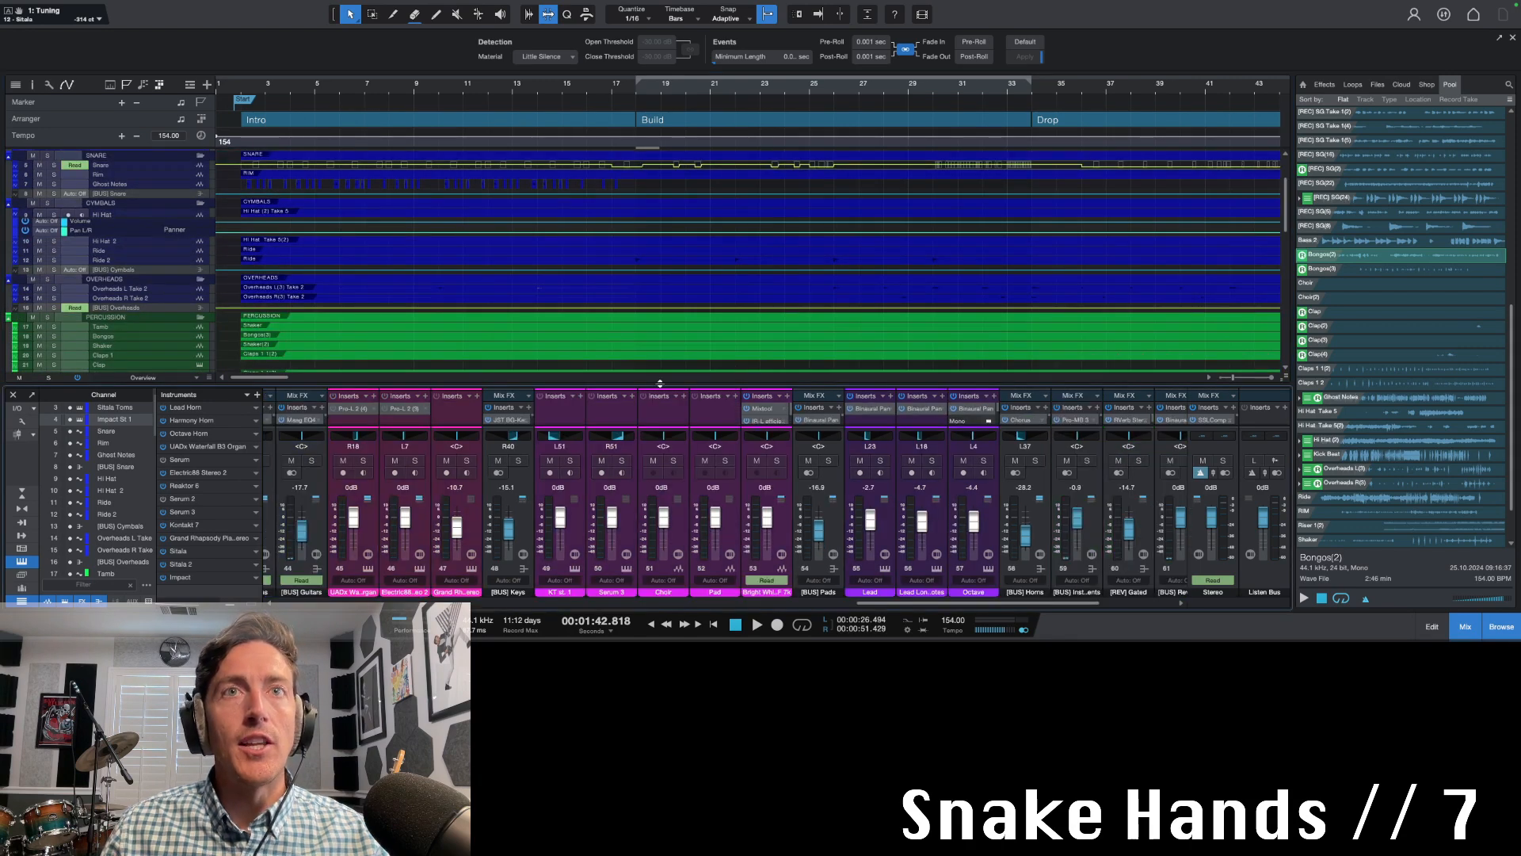
{"action": "left_click_drag", "start_coordinate": [670, 384], "coordinate": [670, 296]}
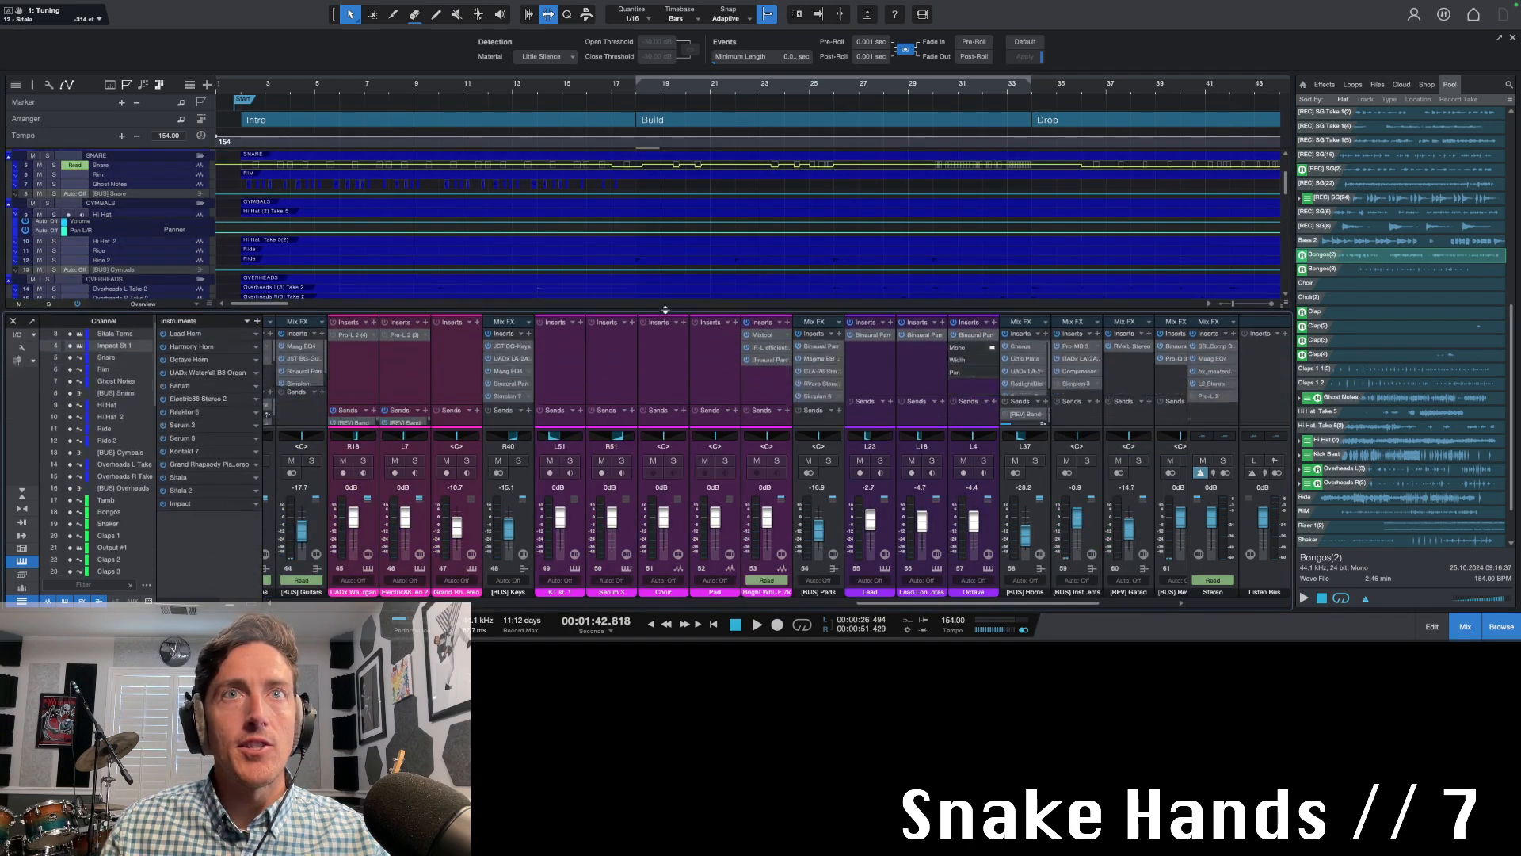
{"action": "left_click_drag", "start_coordinate": [669, 424], "coordinate": [675, 371]}
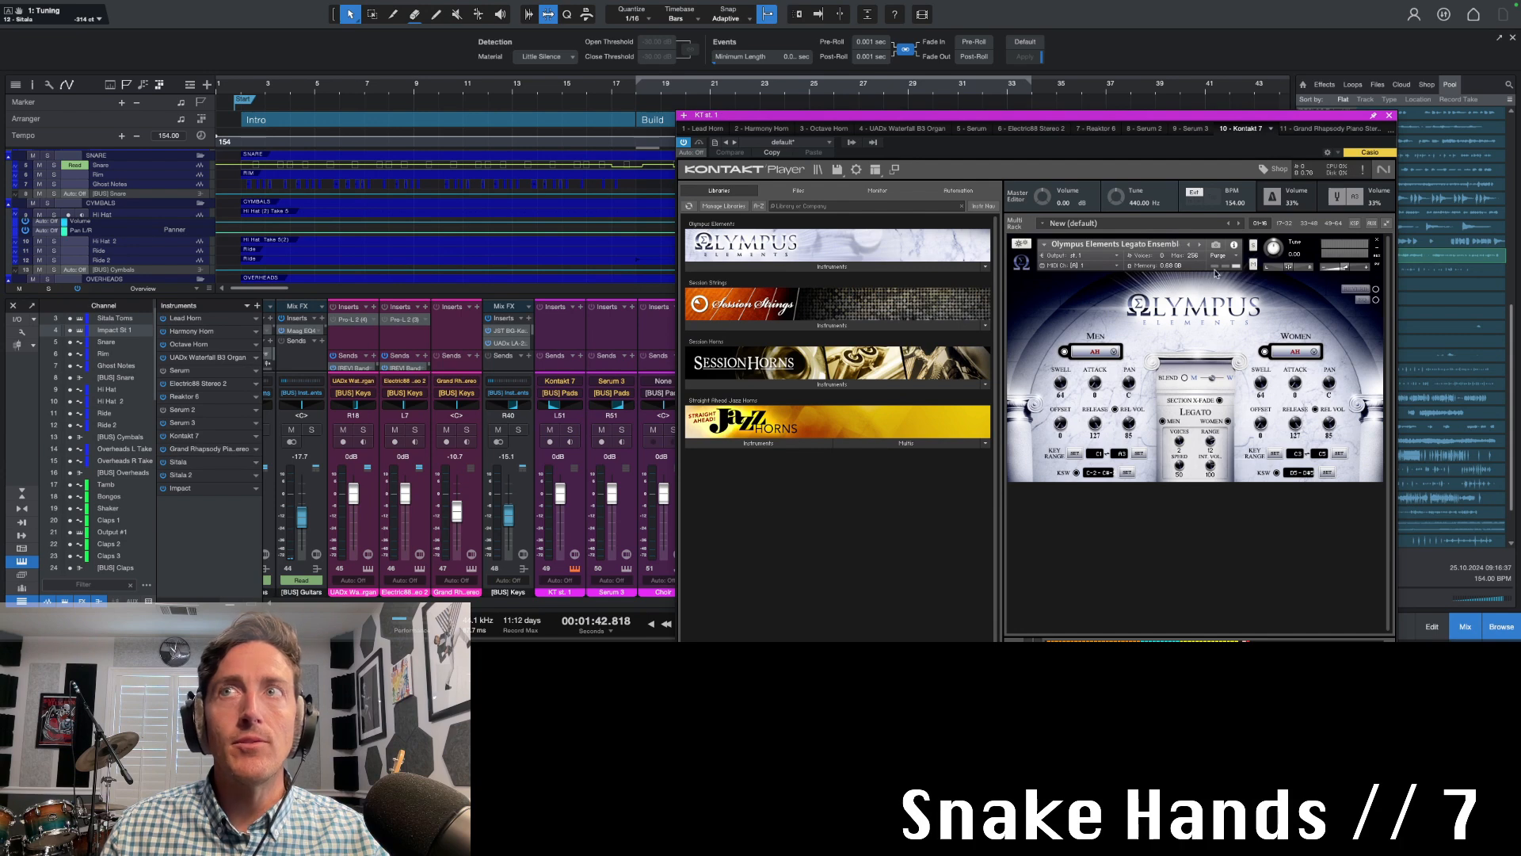
{"action": "left_click", "coordinate": [1389, 115]}
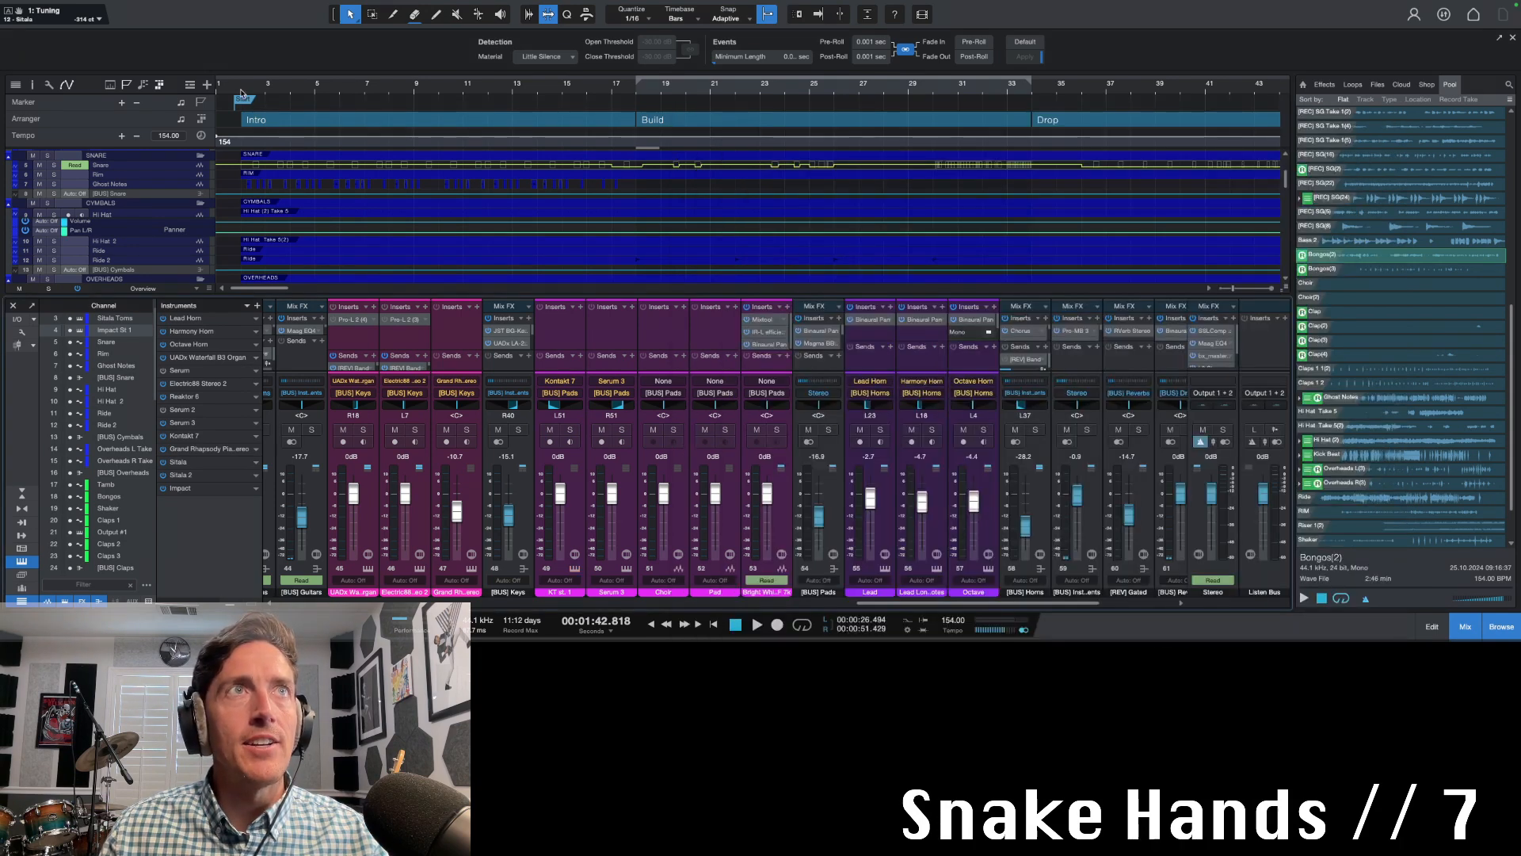
Play the song from early in the Intro while looking through the track list
{"action": "left_click", "coordinate": [238, 92]}
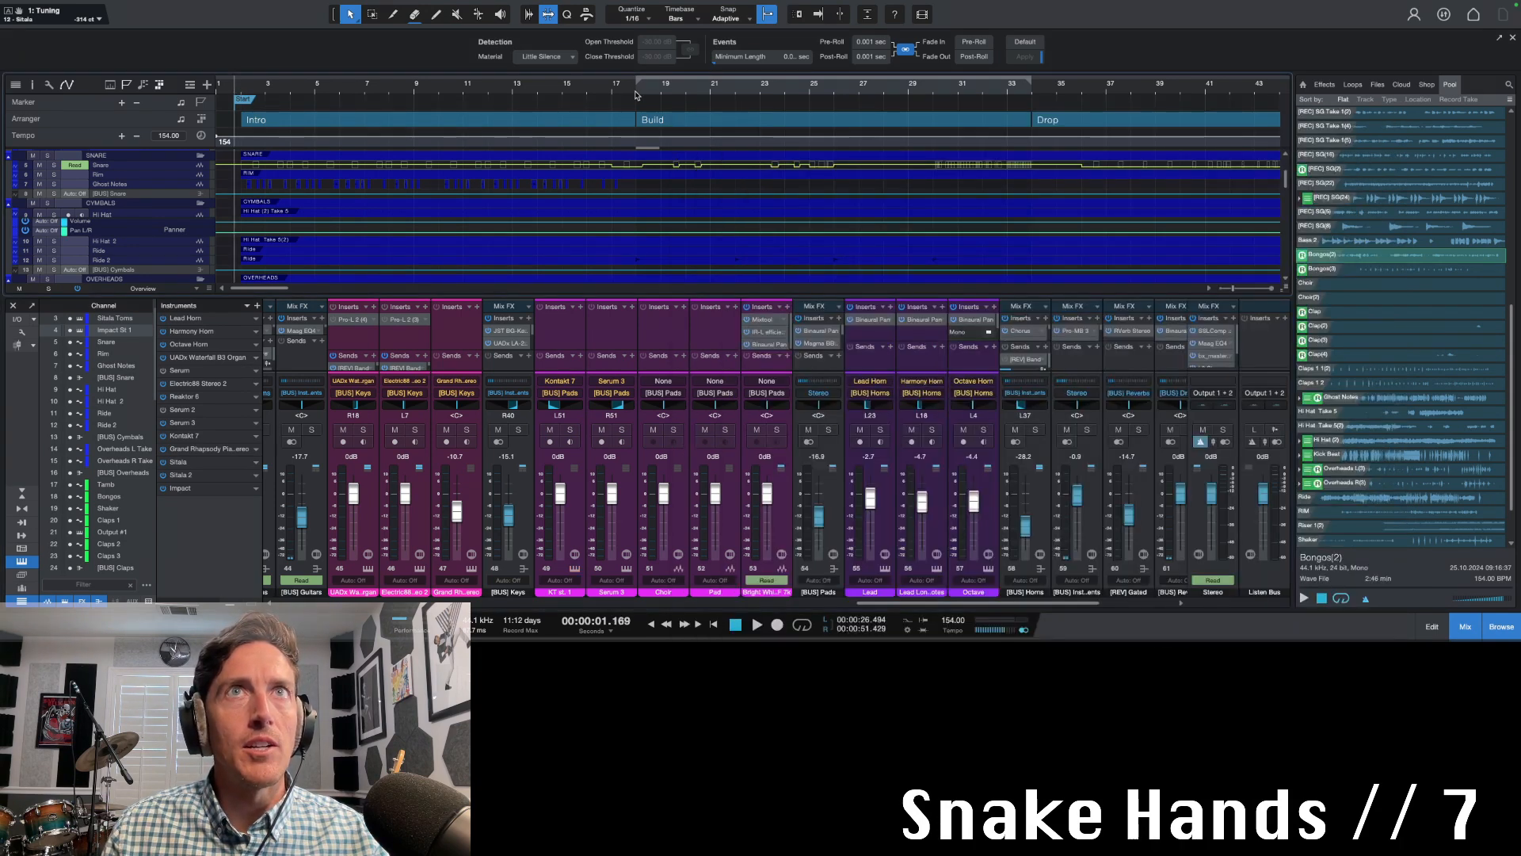
{"action": "left_click", "coordinate": [296, 93]}
{"action": "key", "text": "space"}
{"action": "scroll", "coordinate": [346, 249], "scroll_direction": "down", "scroll_amount": 2}
{"action": "scroll", "coordinate": [345, 249], "scroll_direction": "down", "scroll_amount": 2}
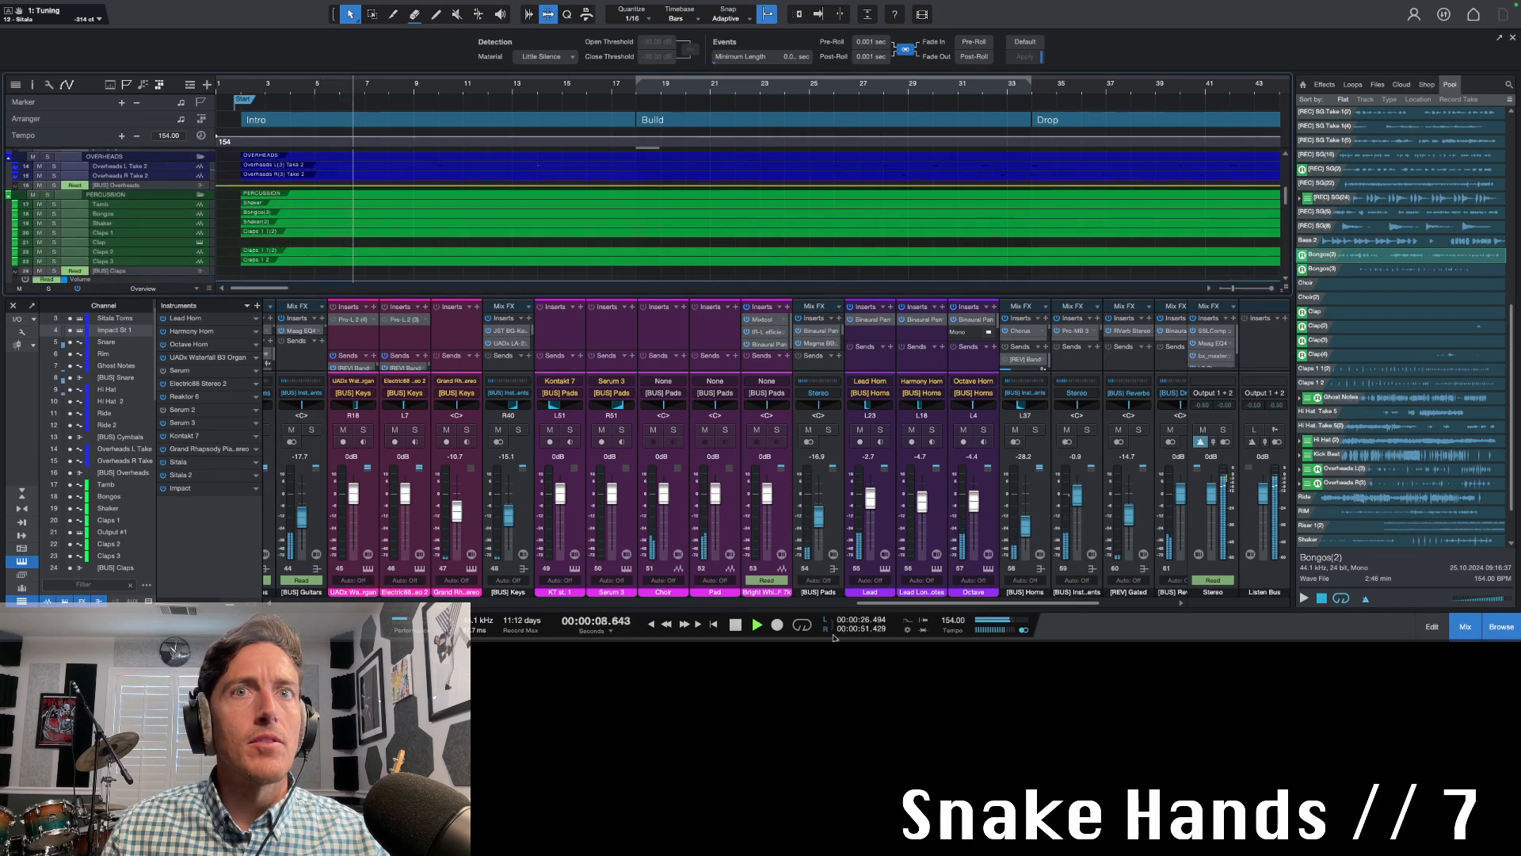
{"action": "key", "text": "space"}
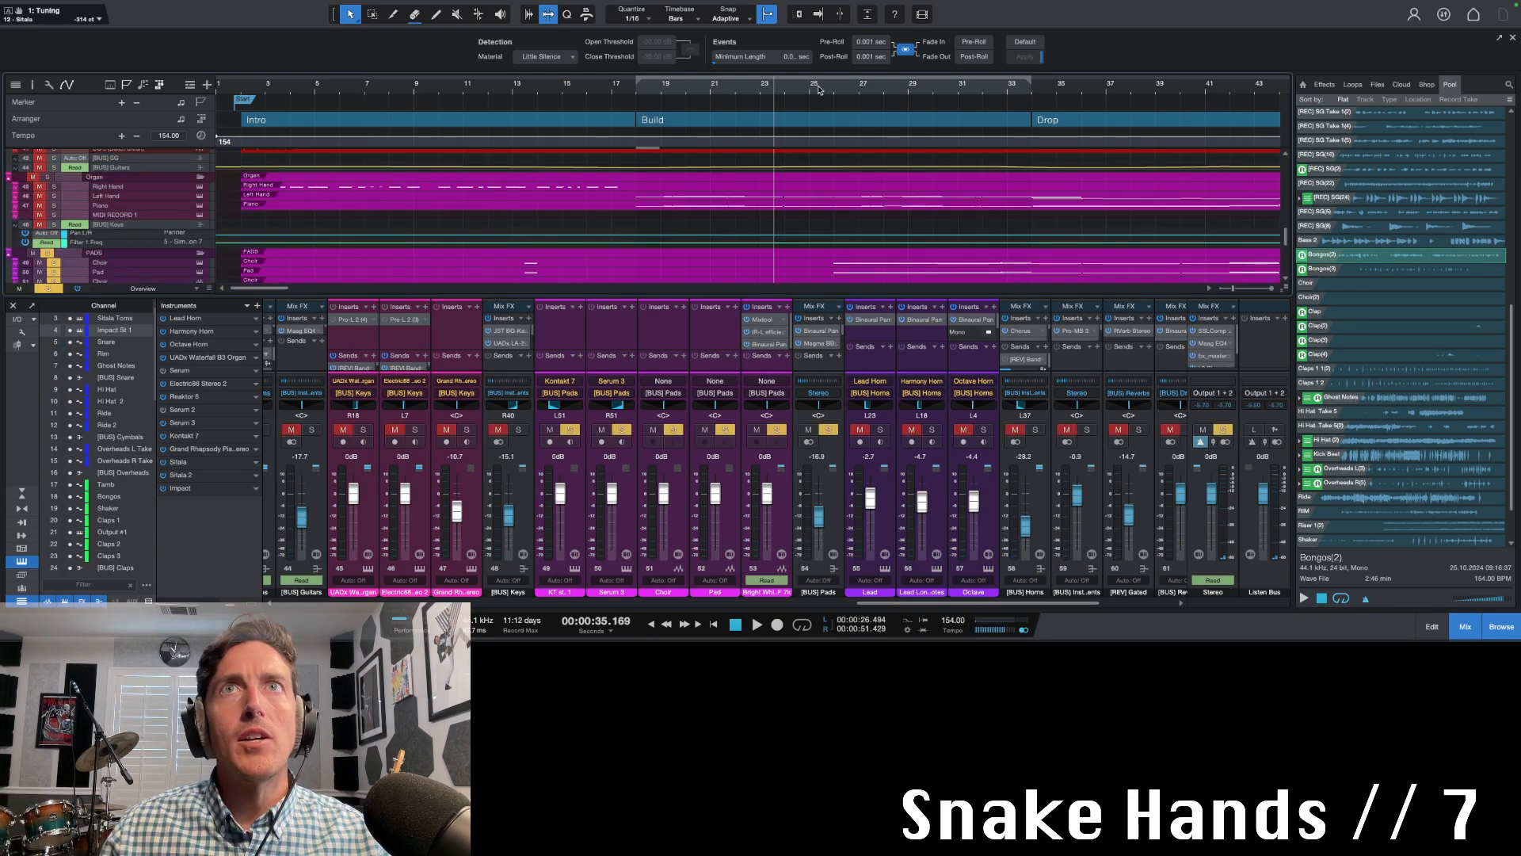
Listen to the soloed Pads tracks from the Build section into the Drop
{"action": "key", "text": "space"}
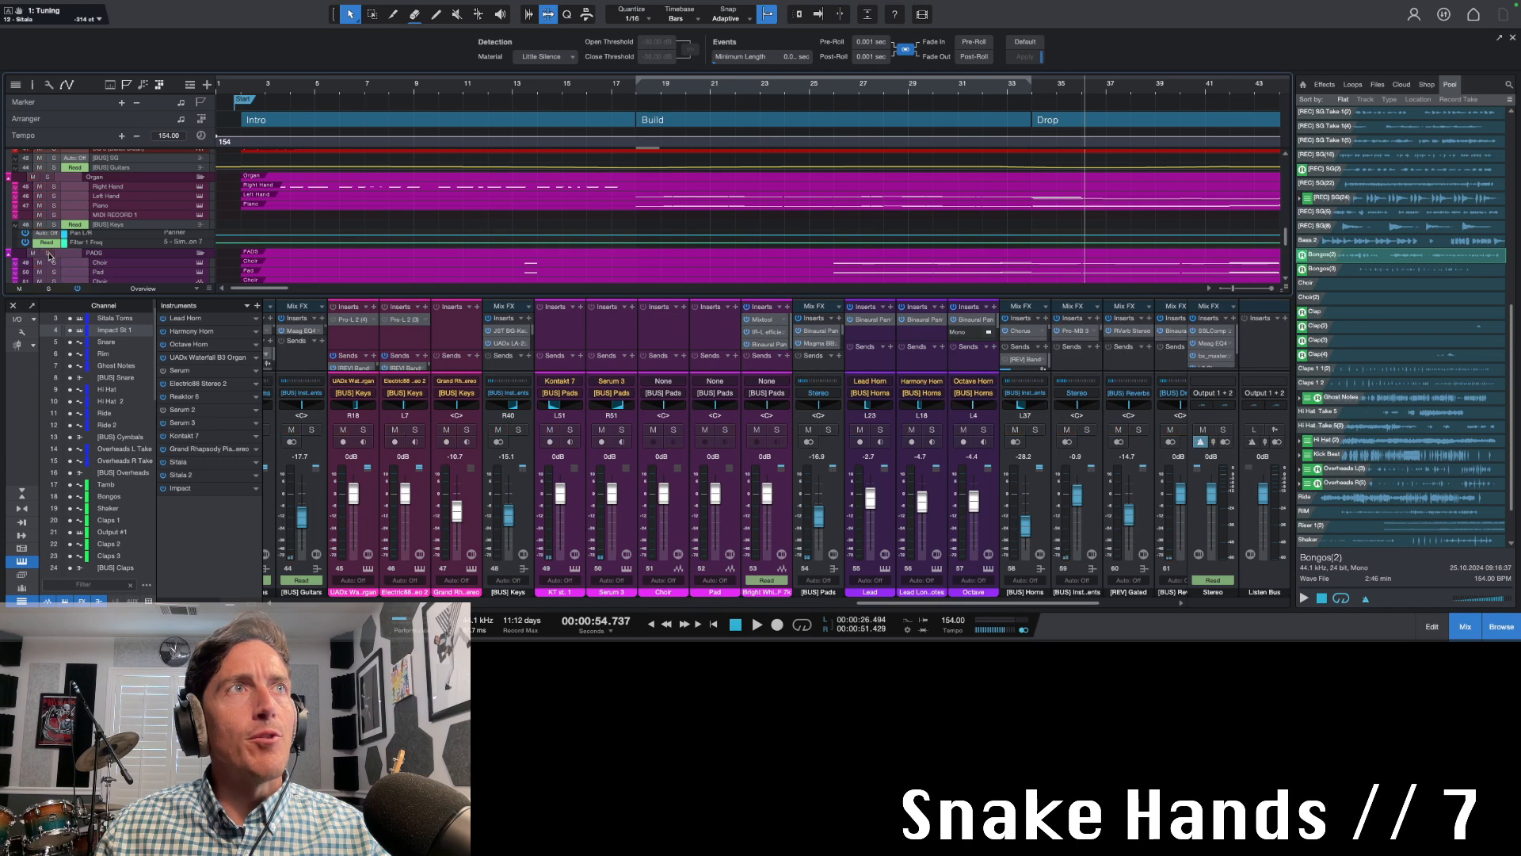
{"action": "key", "text": "space"}
{"action": "key", "text": "space"}
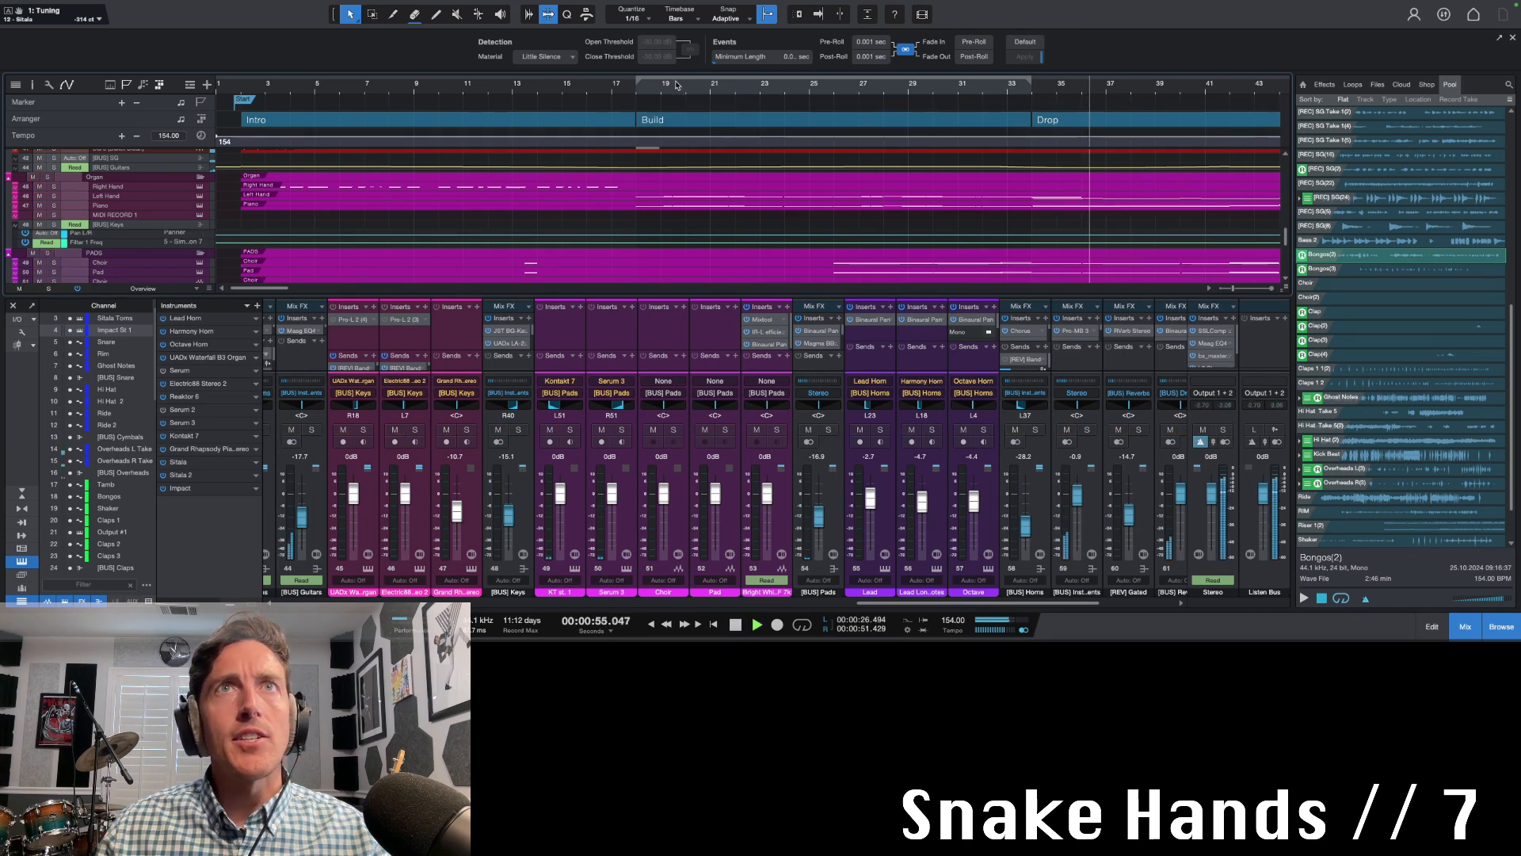
{"action": "key", "text": "space"}
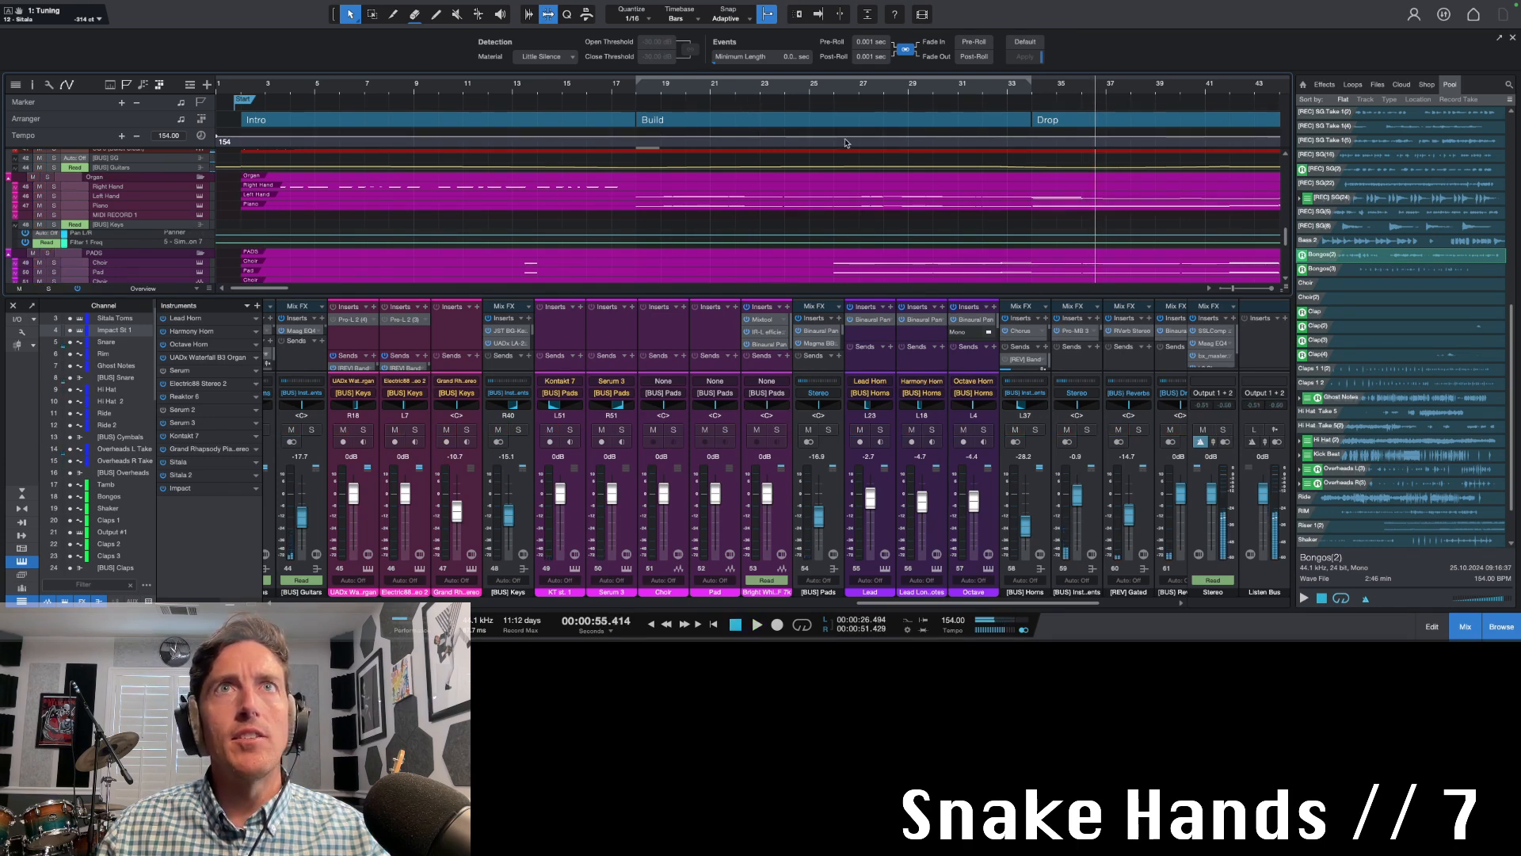
Find the soloed Bongos channel in the mixer and reset its volume to 0 dB
{"action": "scroll", "coordinate": [832, 216], "scroll_direction": "up", "scroll_amount": 2}
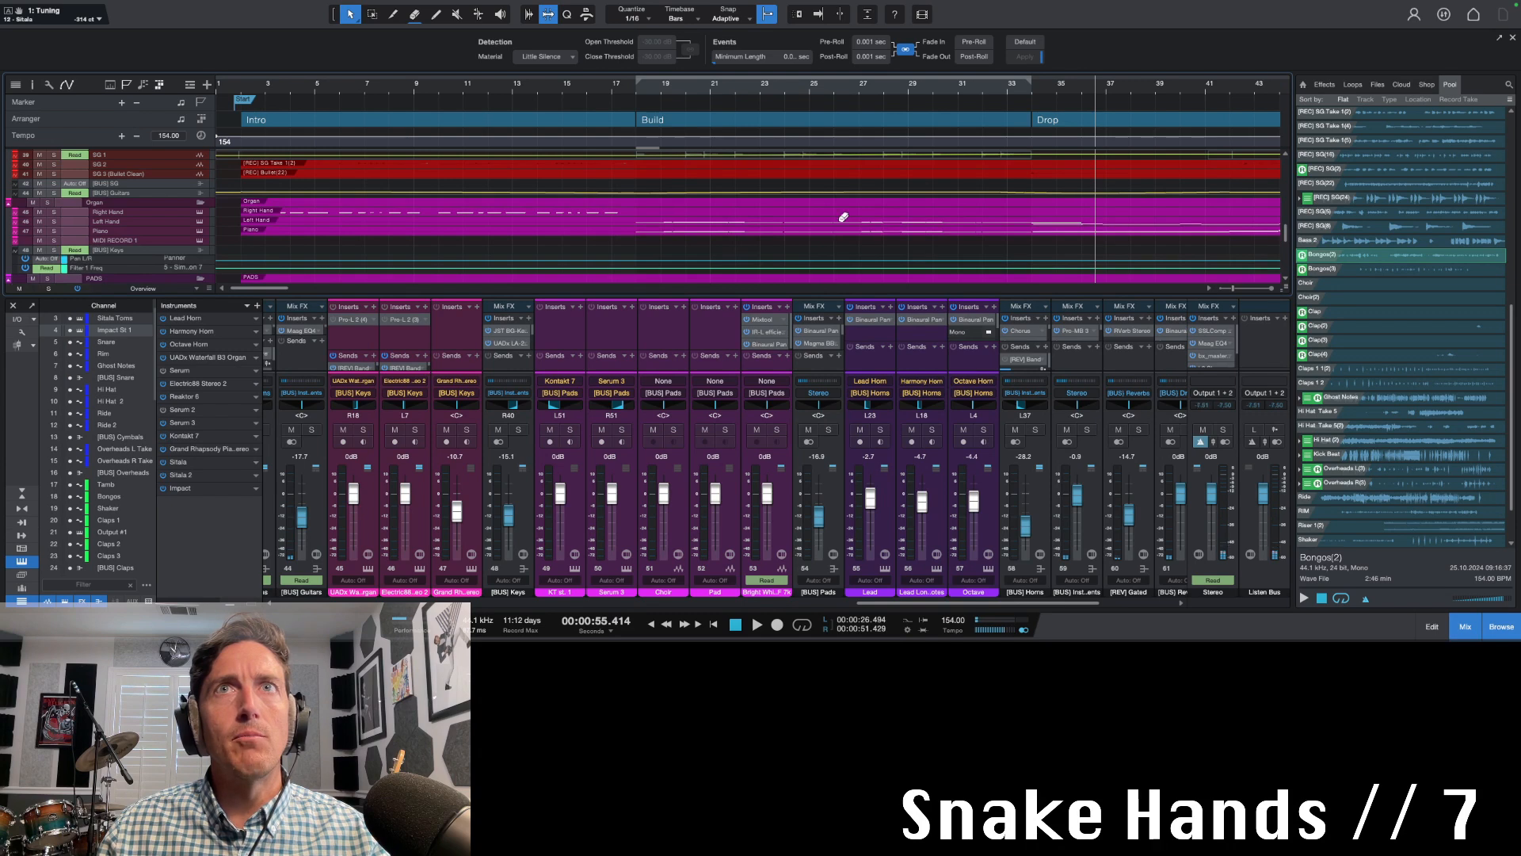
{"action": "scroll", "coordinate": [839, 217], "scroll_direction": "down", "scroll_amount": 2}
{"action": "scroll", "coordinate": [1022, 203], "scroll_direction": "up", "scroll_amount": 2}
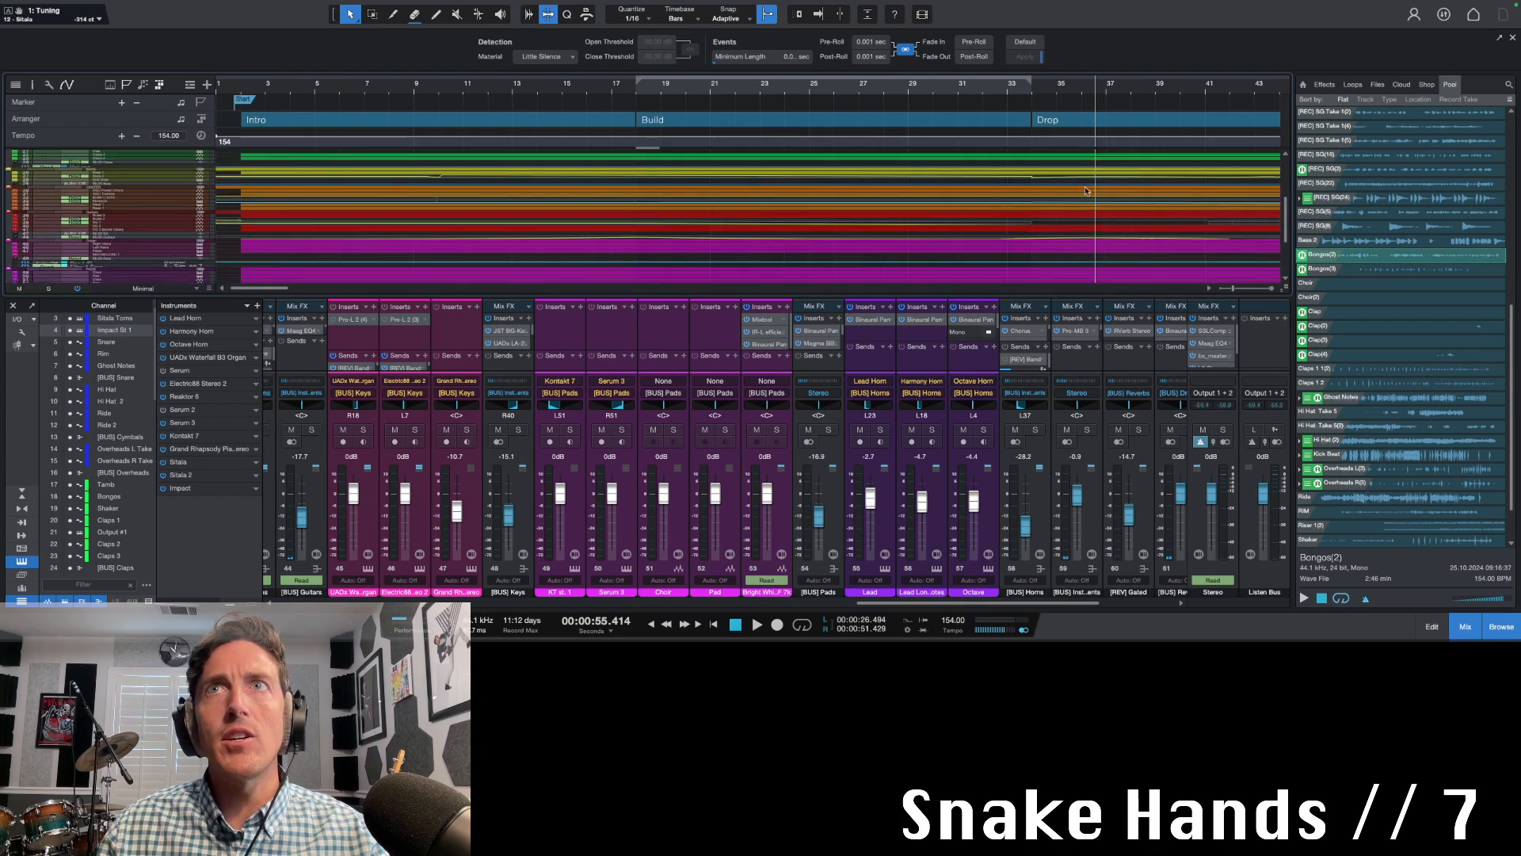
{"action": "scroll", "coordinate": [1057, 194], "scroll_direction": "down", "scroll_amount": 2}
{"action": "scroll", "coordinate": [1038, 195], "scroll_direction": "down", "scroll_amount": 2}
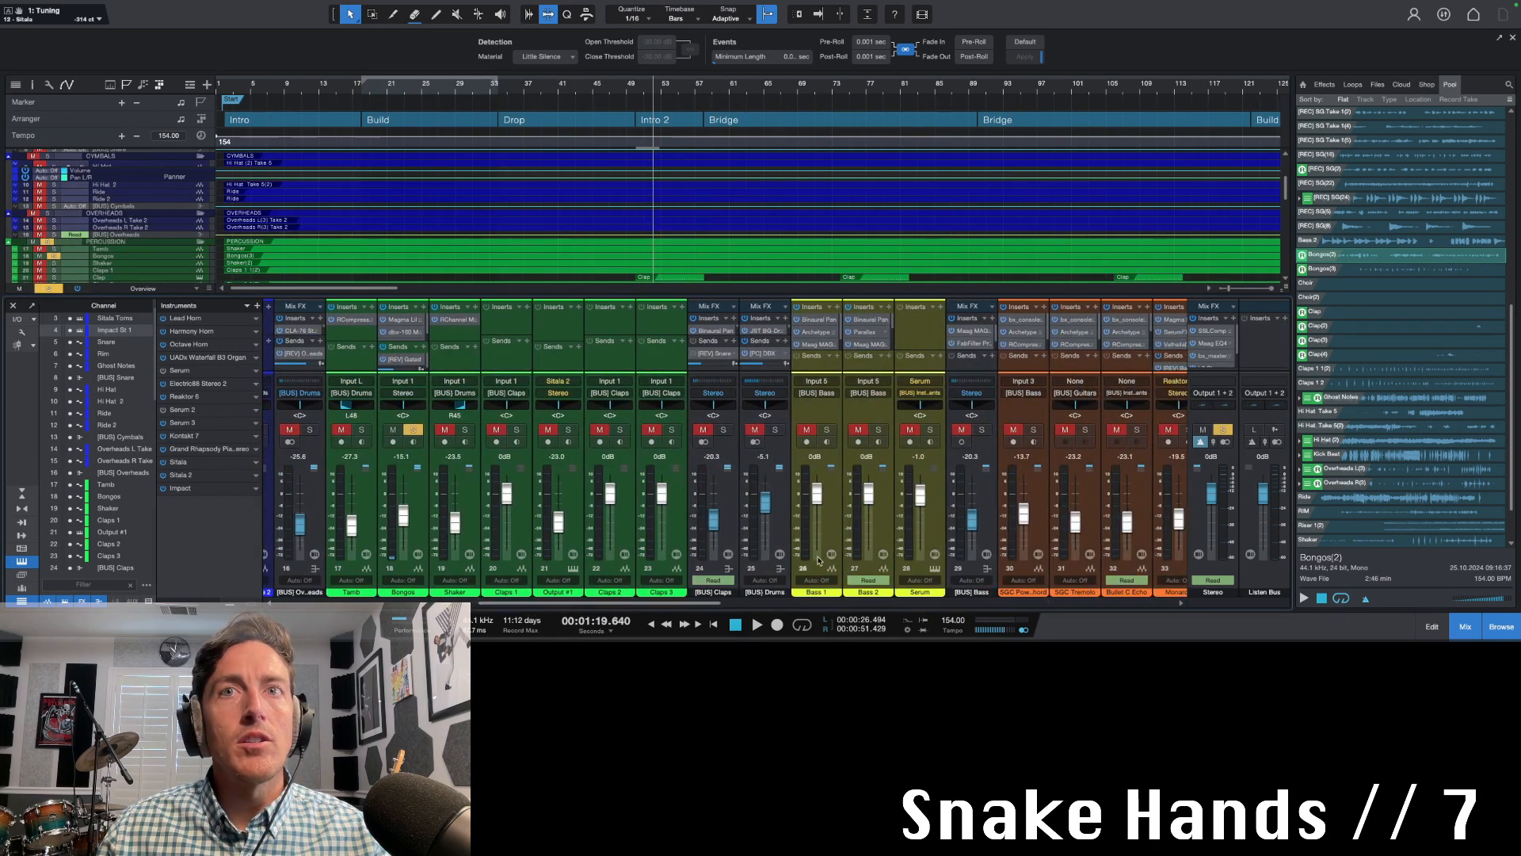
{"action": "left_click", "coordinate": [404, 517], "text": "alt"}
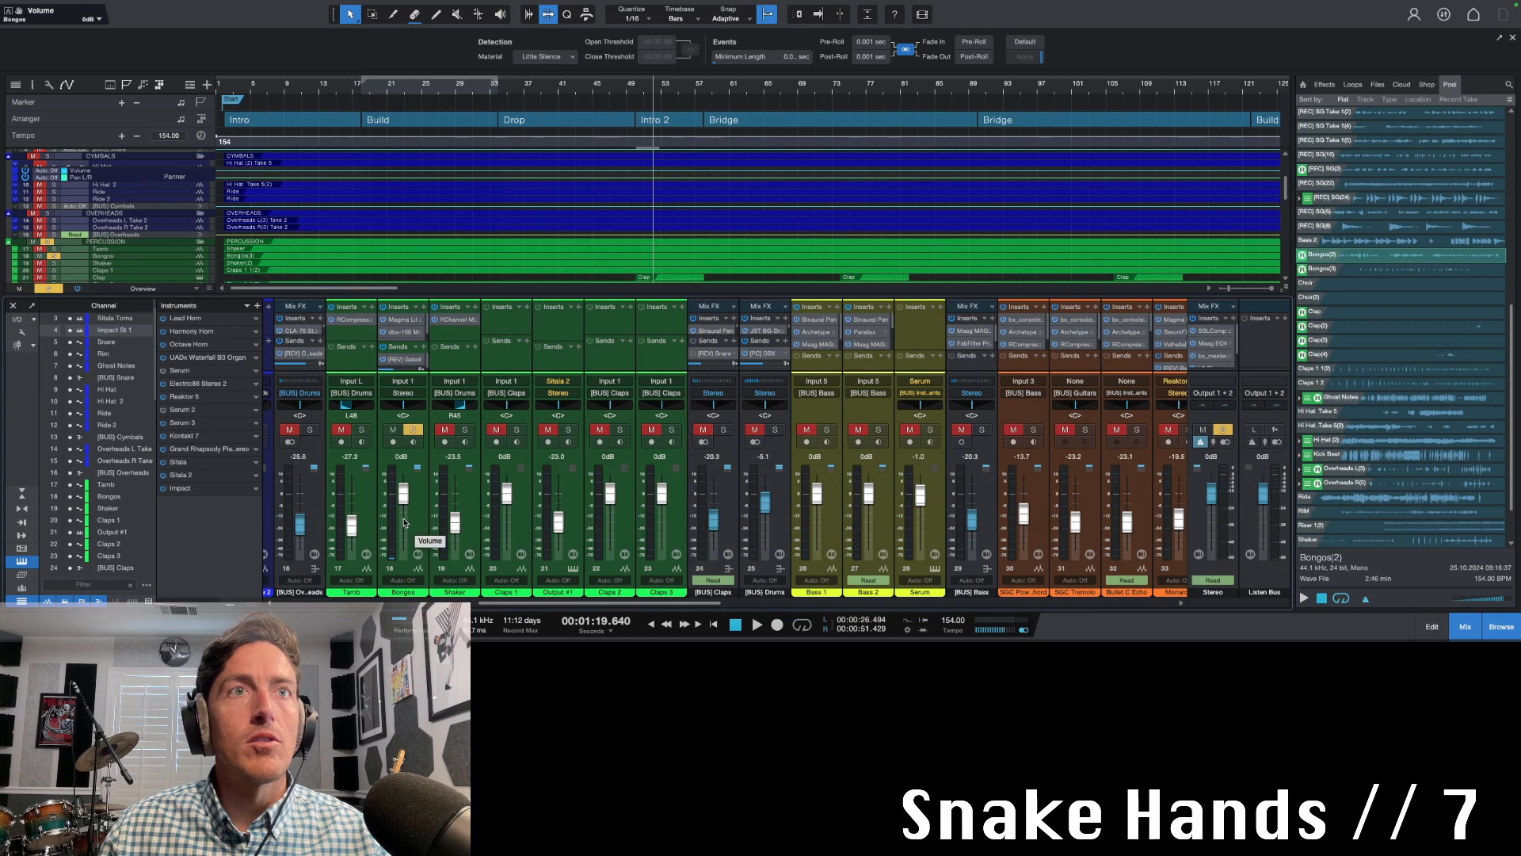
Listen to the soloed Bongos track from just before the Intro 2 section
{"action": "key", "text": "space"}
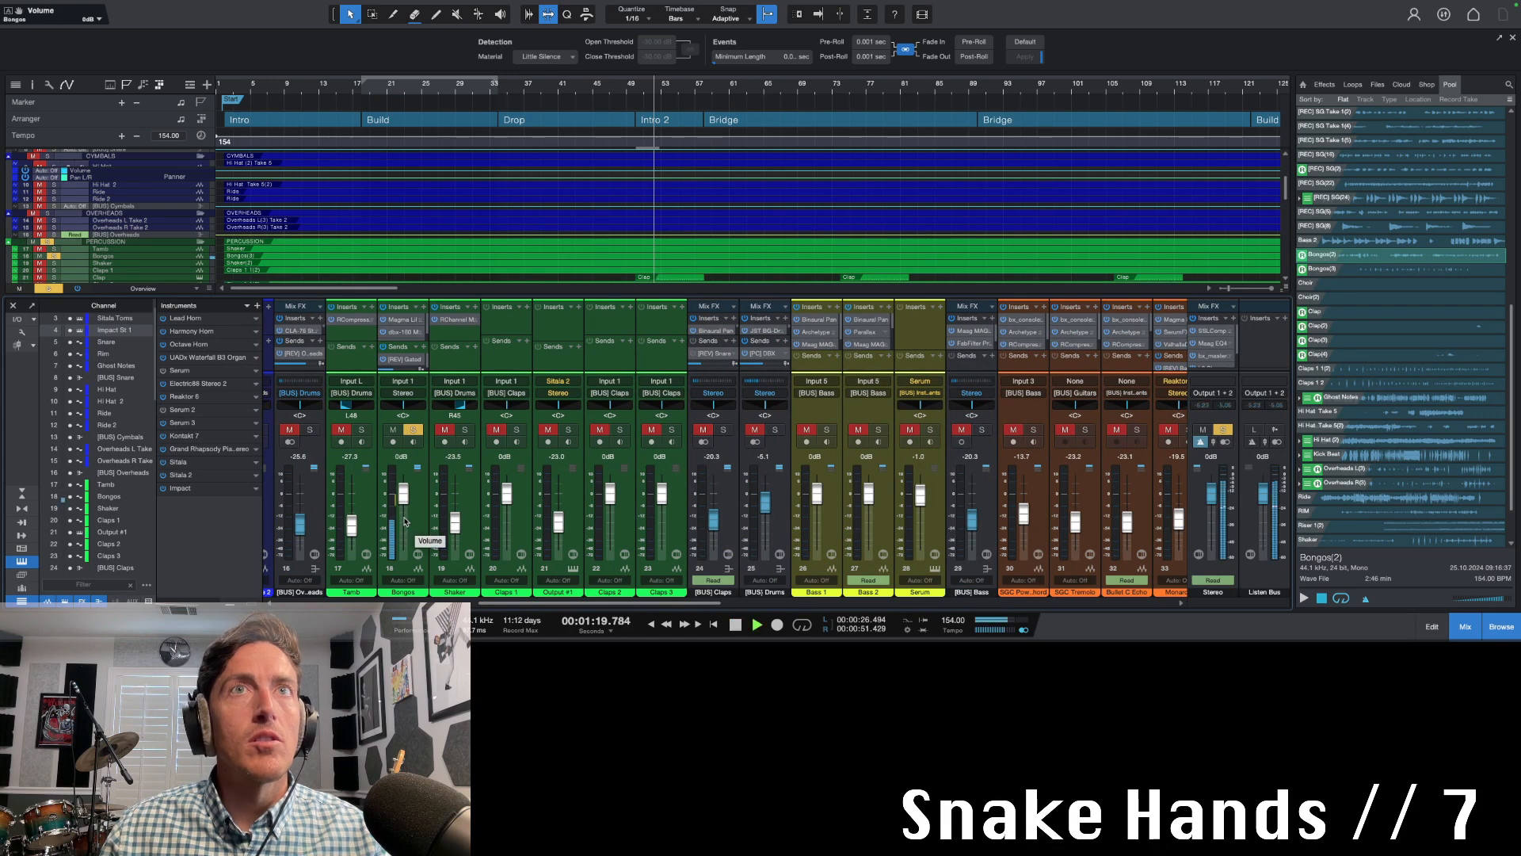
{"action": "left_click", "coordinate": [632, 92]}
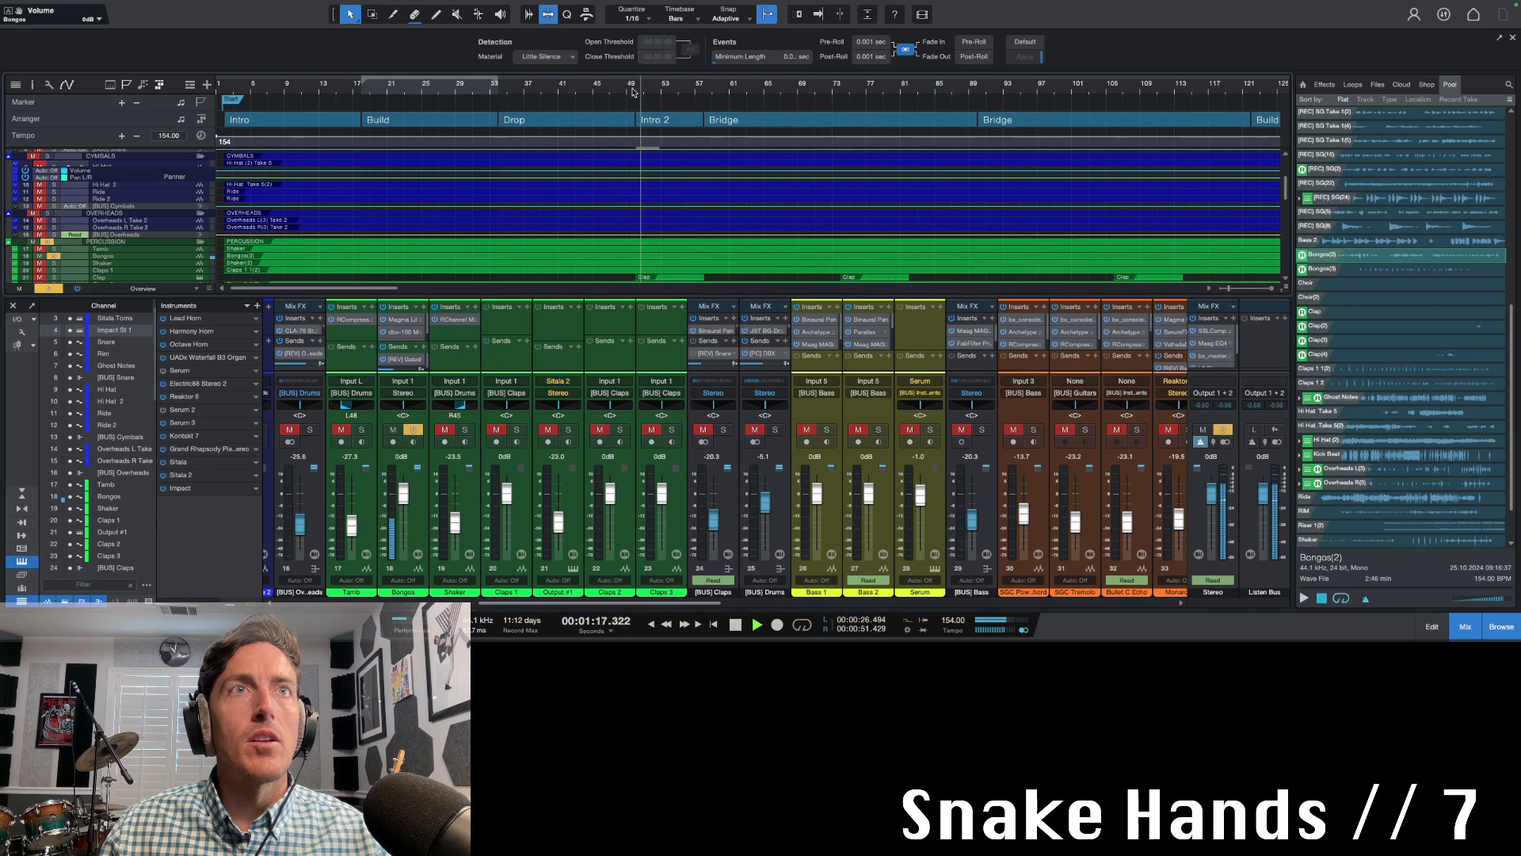
{"action": "key", "text": "space"}
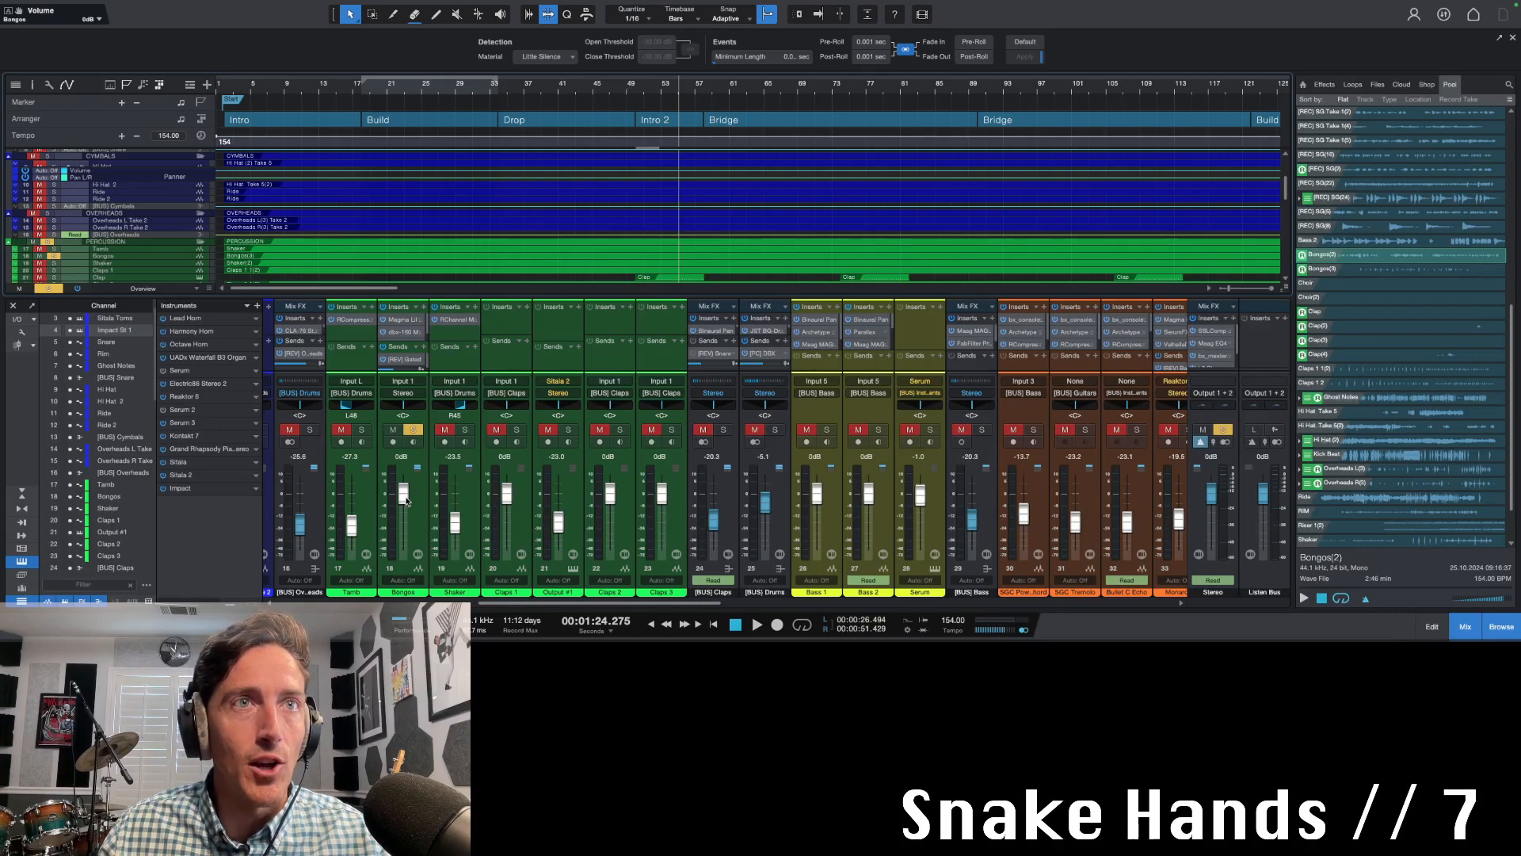
Lower the Bongos channel to -15.1 dB, unsolo it and listen to it in the full mix from the start of Intro 2
{"action": "left_click_drag", "start_coordinate": [406, 498], "coordinate": [405, 517]}
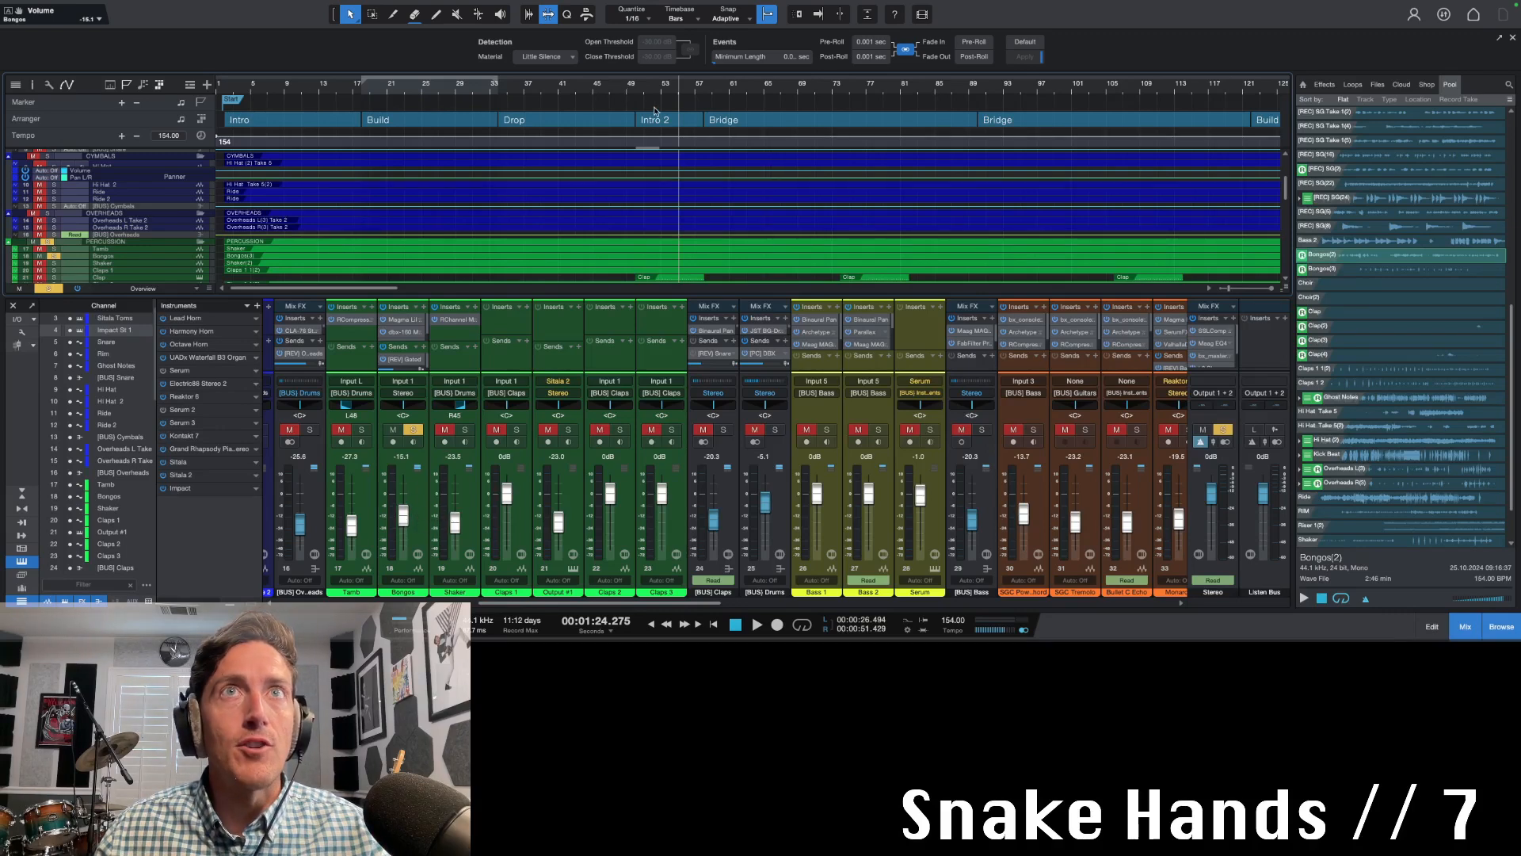
{"action": "left_click", "coordinate": [632, 88]}
{"action": "left_click", "coordinate": [635, 93]}
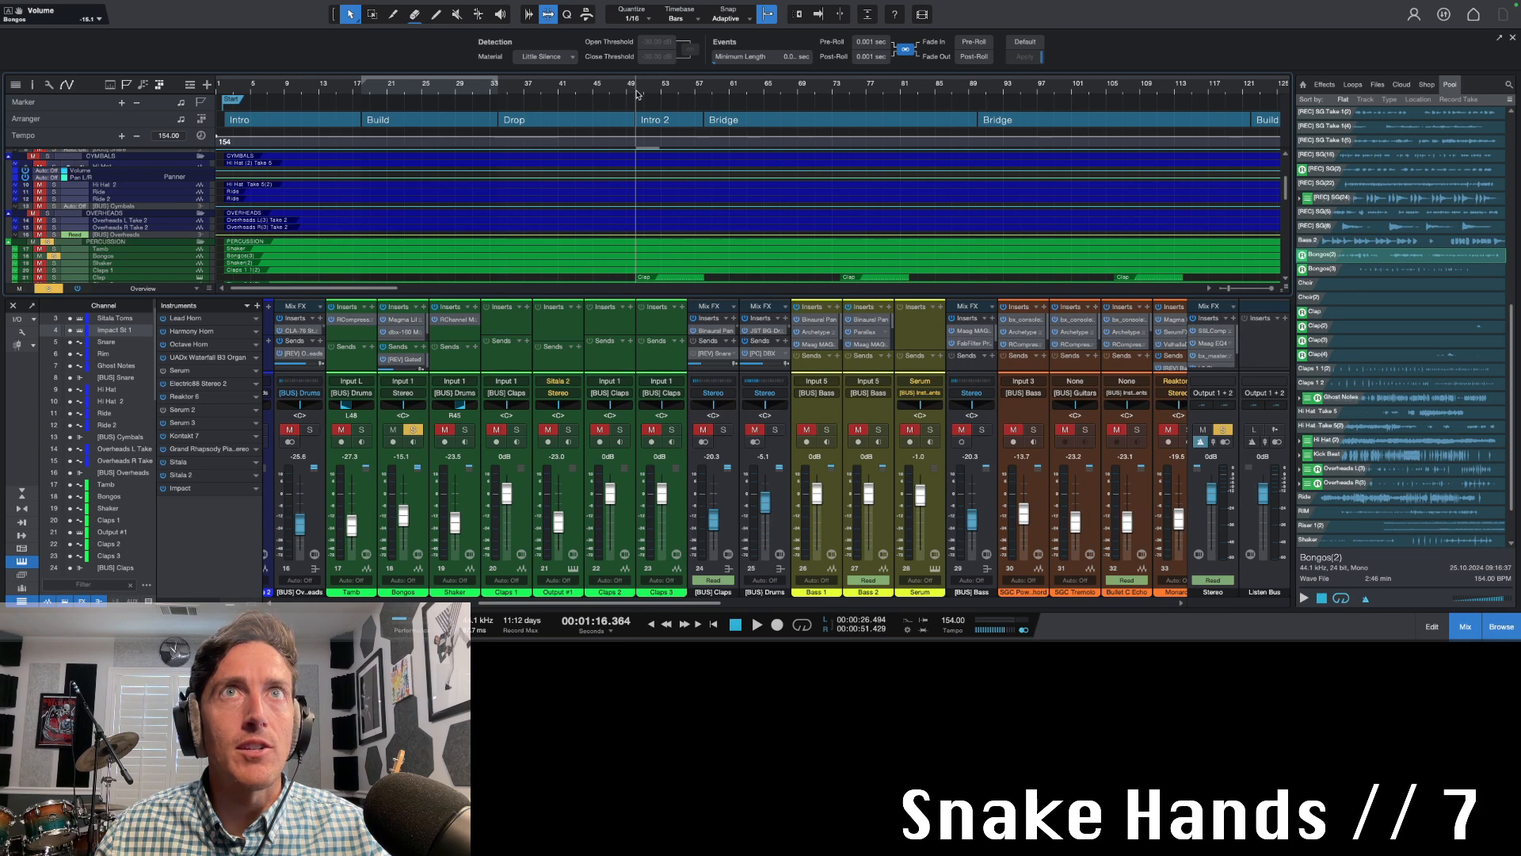
{"action": "key", "text": "space"}
{"action": "left_click", "coordinate": [413, 430]}
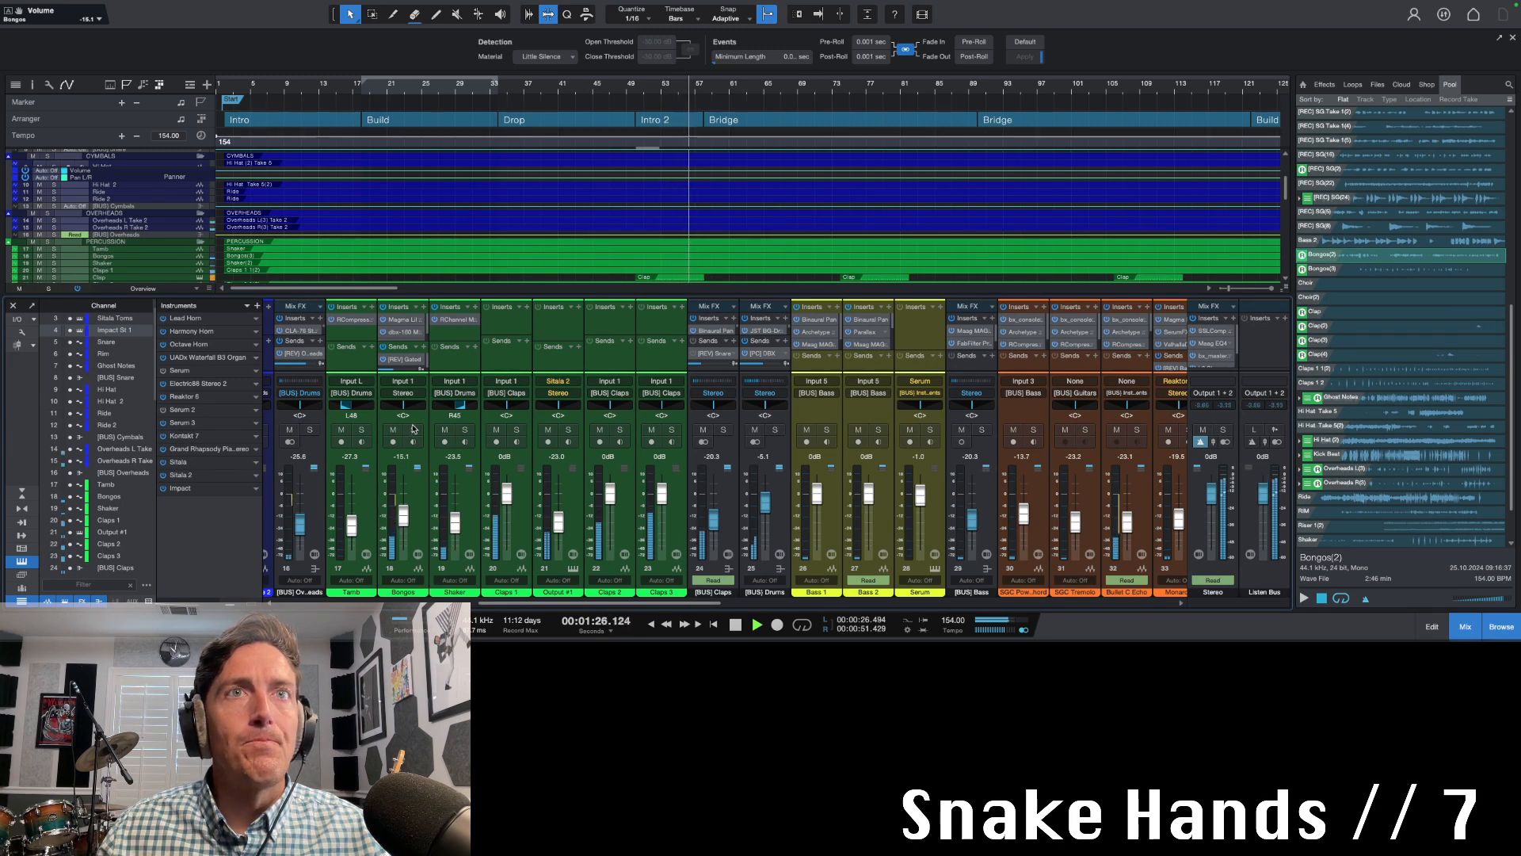
{"action": "key", "text": "space"}
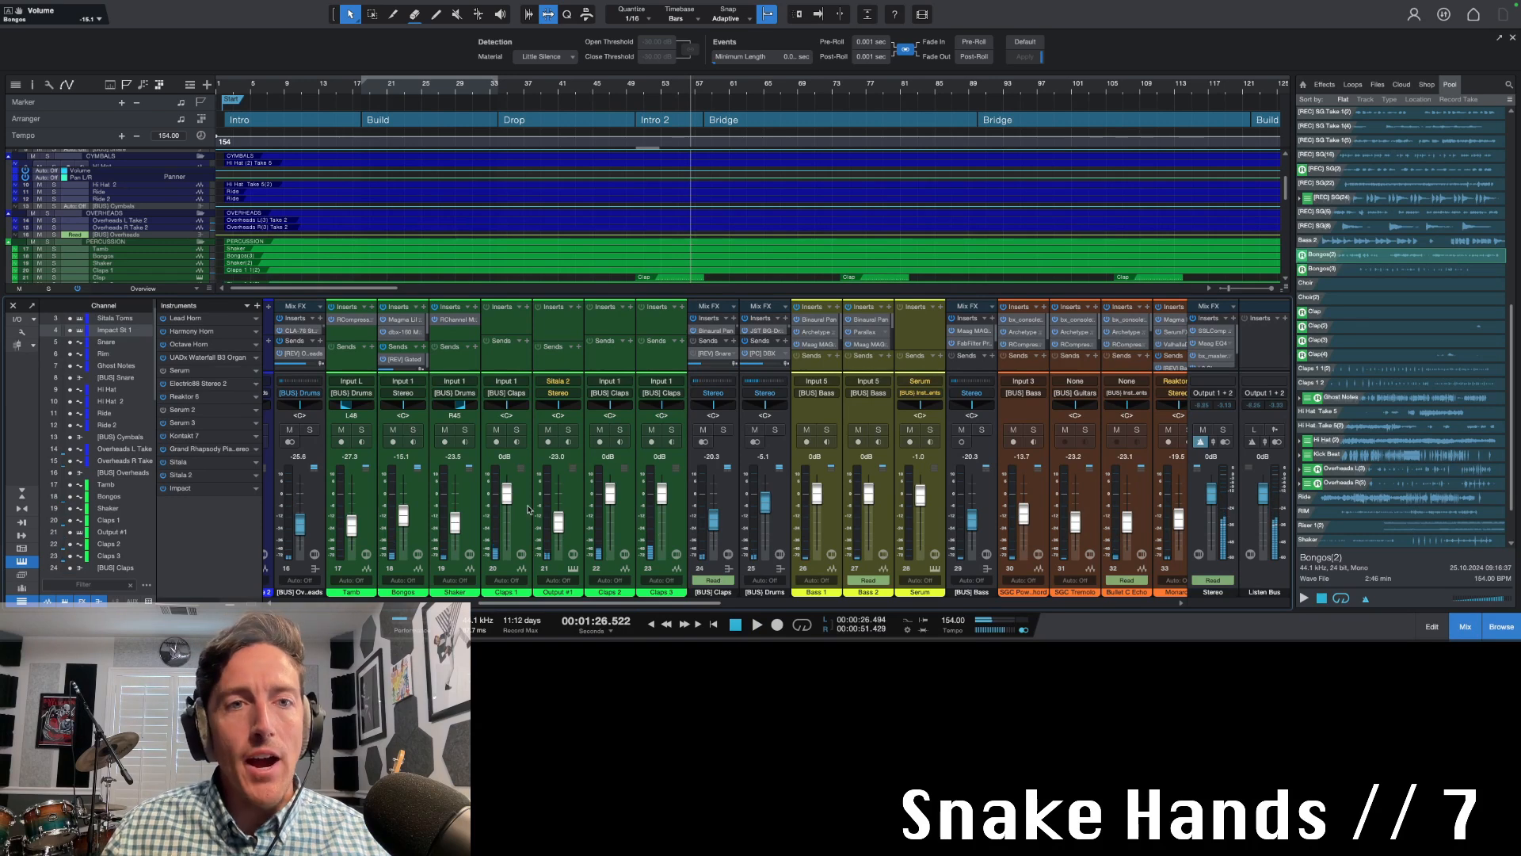
Open the Sitala 2 instrument on the Output #1 channel, audition the Hand Clap pad of the Clean 808 kit and close it
{"action": "left_click", "coordinate": [556, 383]}
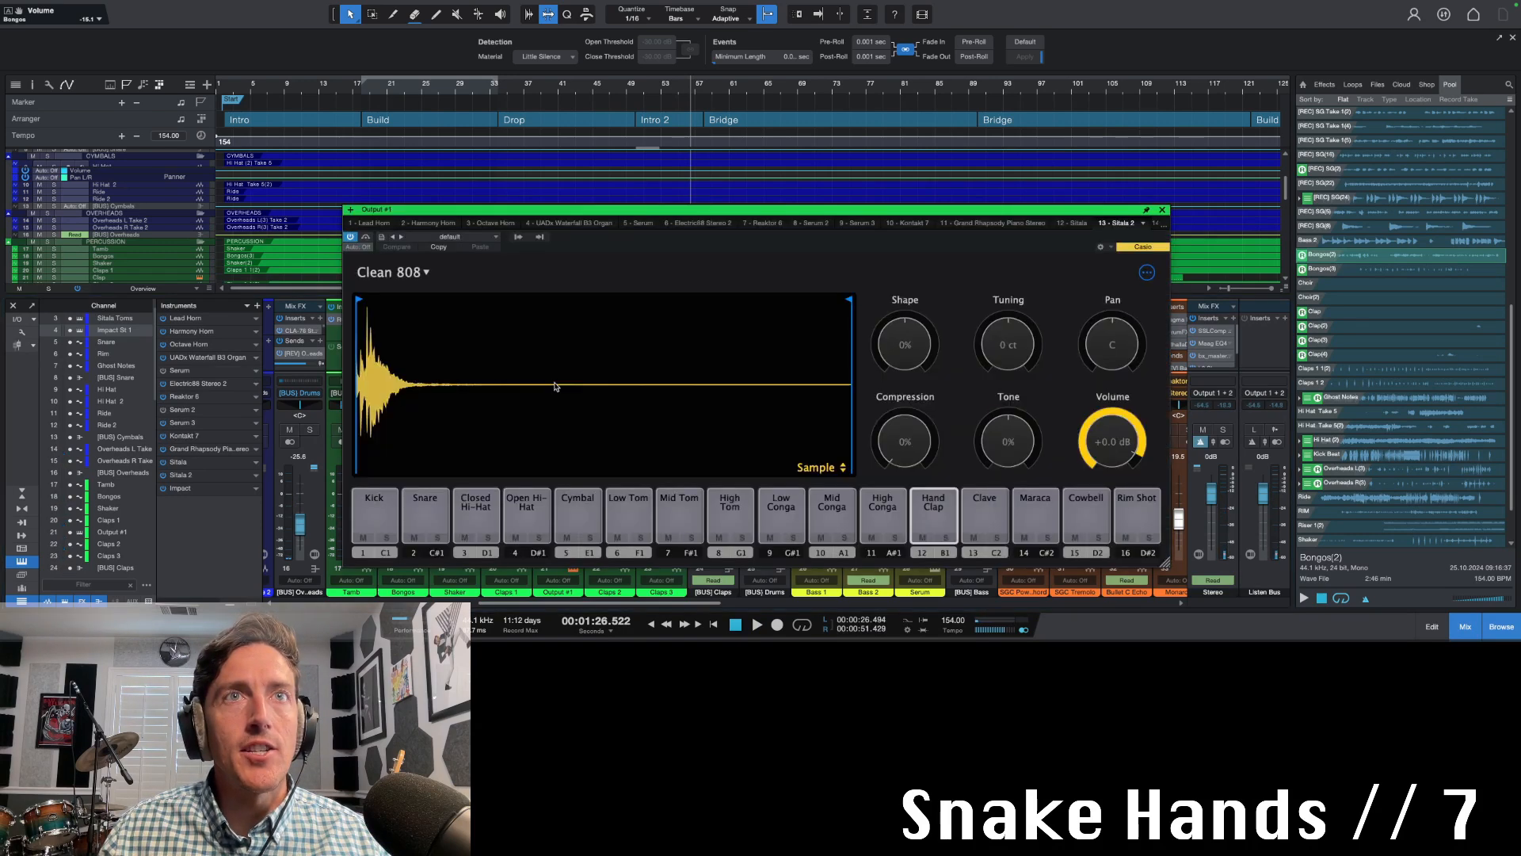
{"action": "left_click", "coordinate": [931, 515]}
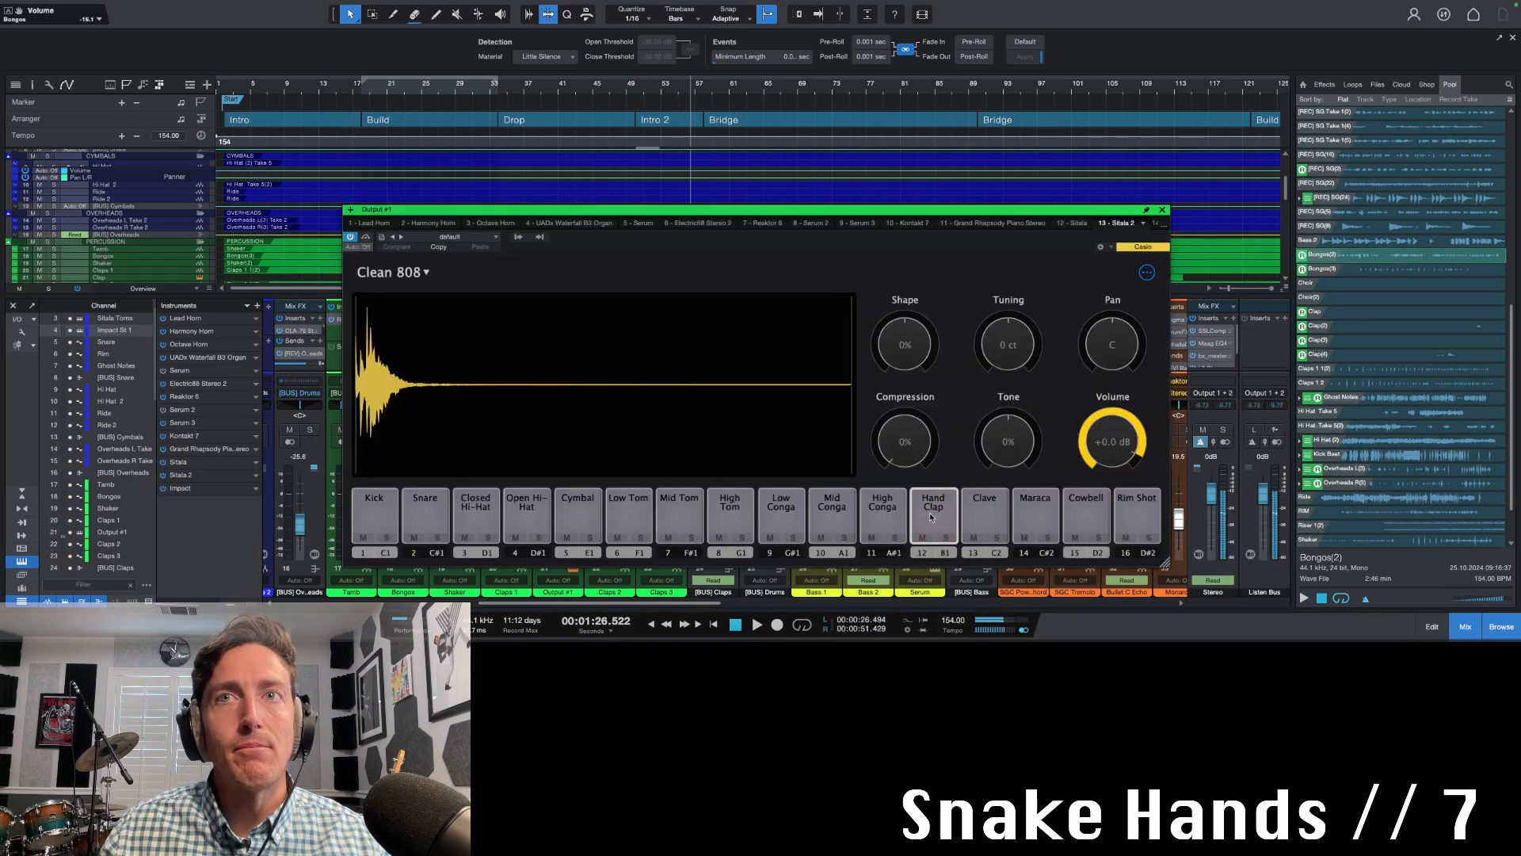
{"action": "left_click", "coordinate": [1162, 211]}
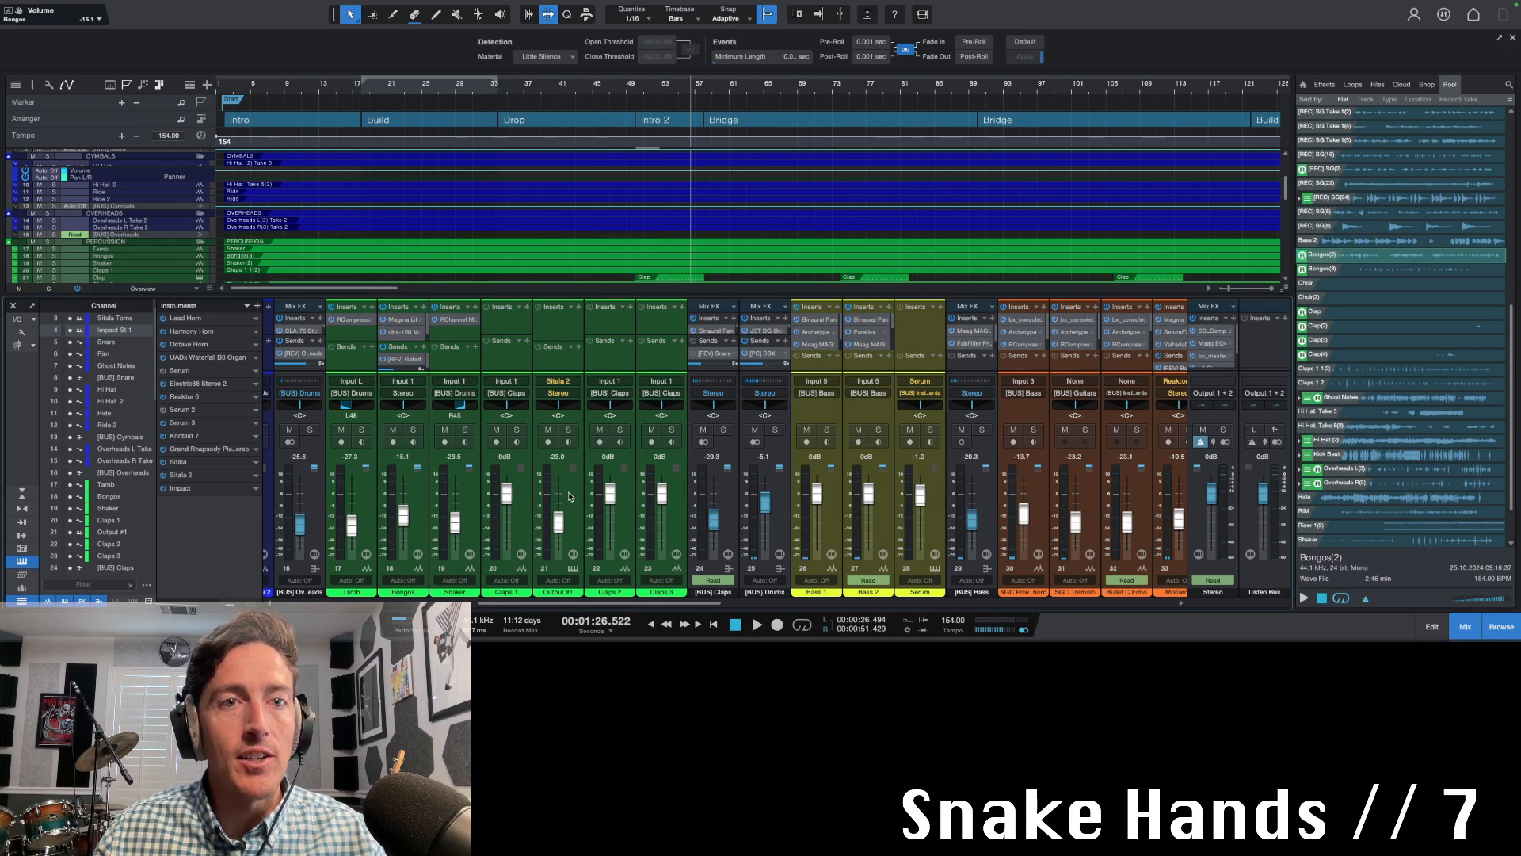
Play from the start of Intro 2 with the claps bus soloed, adding the Output #1 clap channel to the solo
{"action": "left_click", "coordinate": [636, 92]}
{"action": "key", "text": "space"}
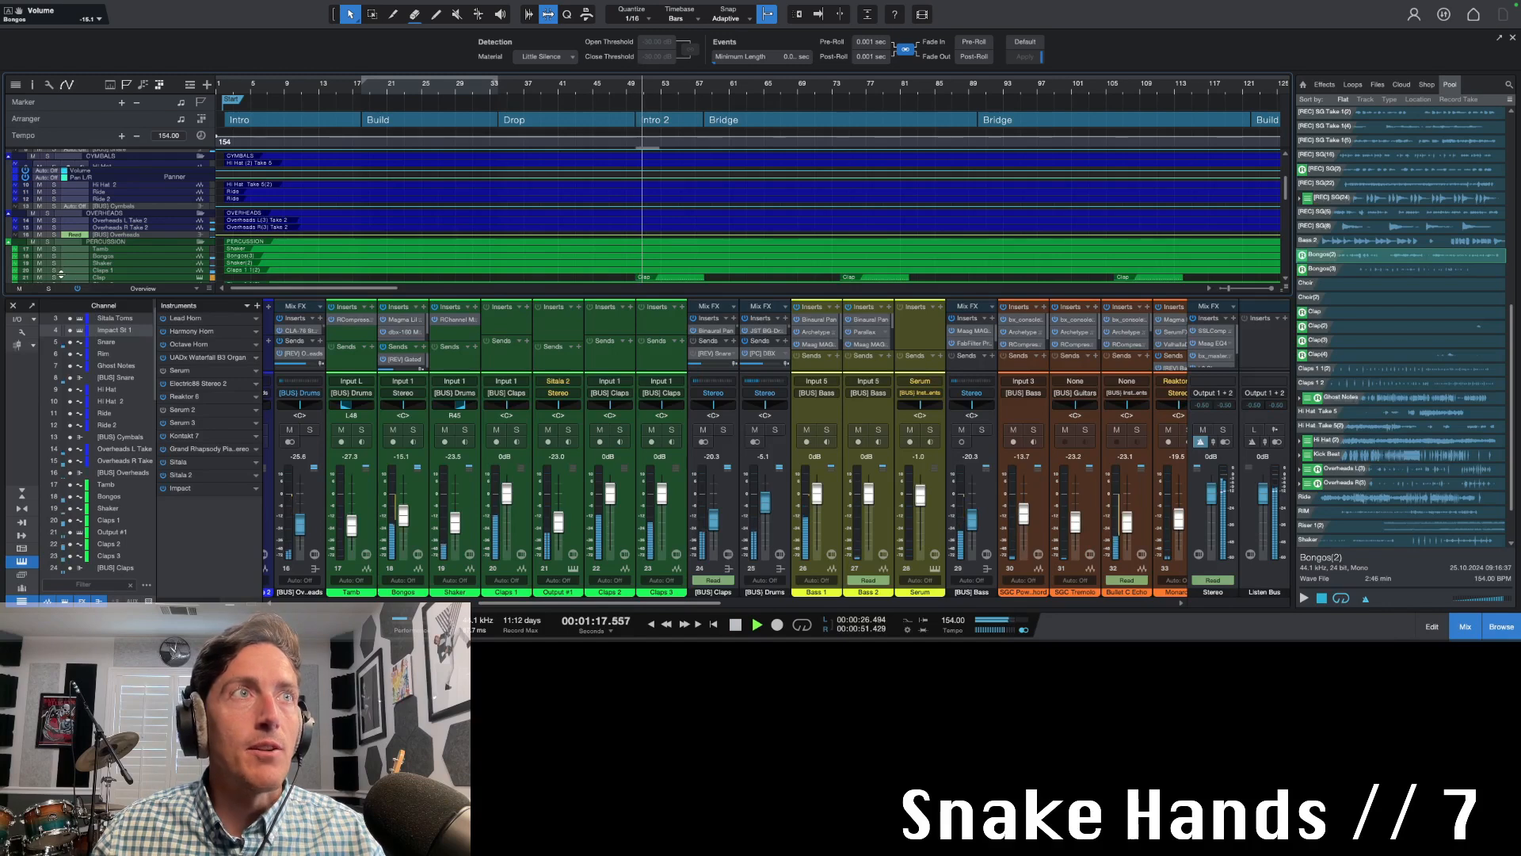
{"action": "left_click", "coordinate": [724, 430]}
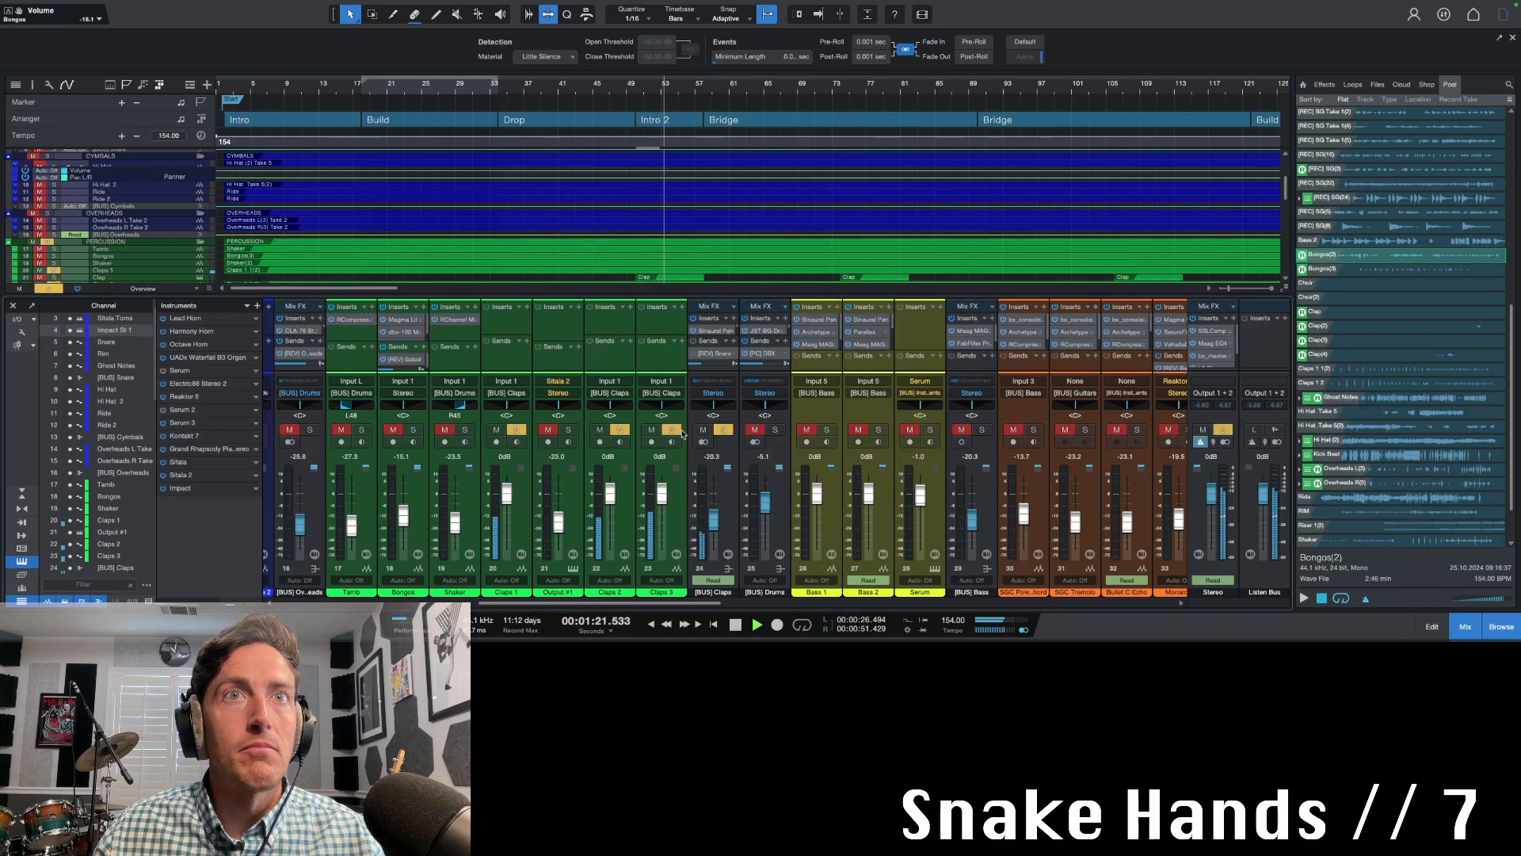
{"action": "left_click", "coordinate": [569, 430]}
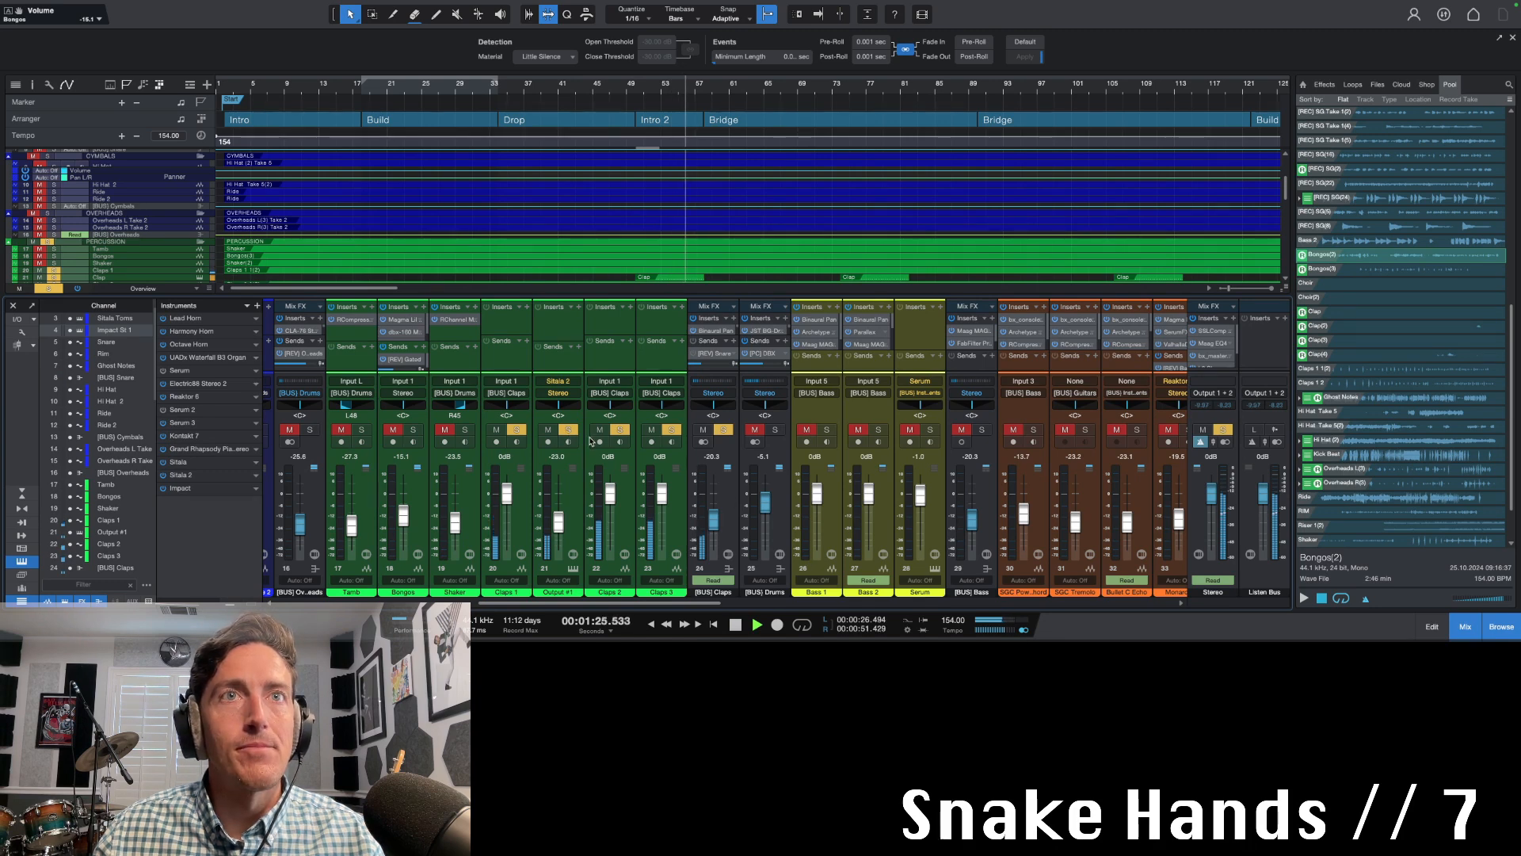
{"action": "key", "text": "space"}
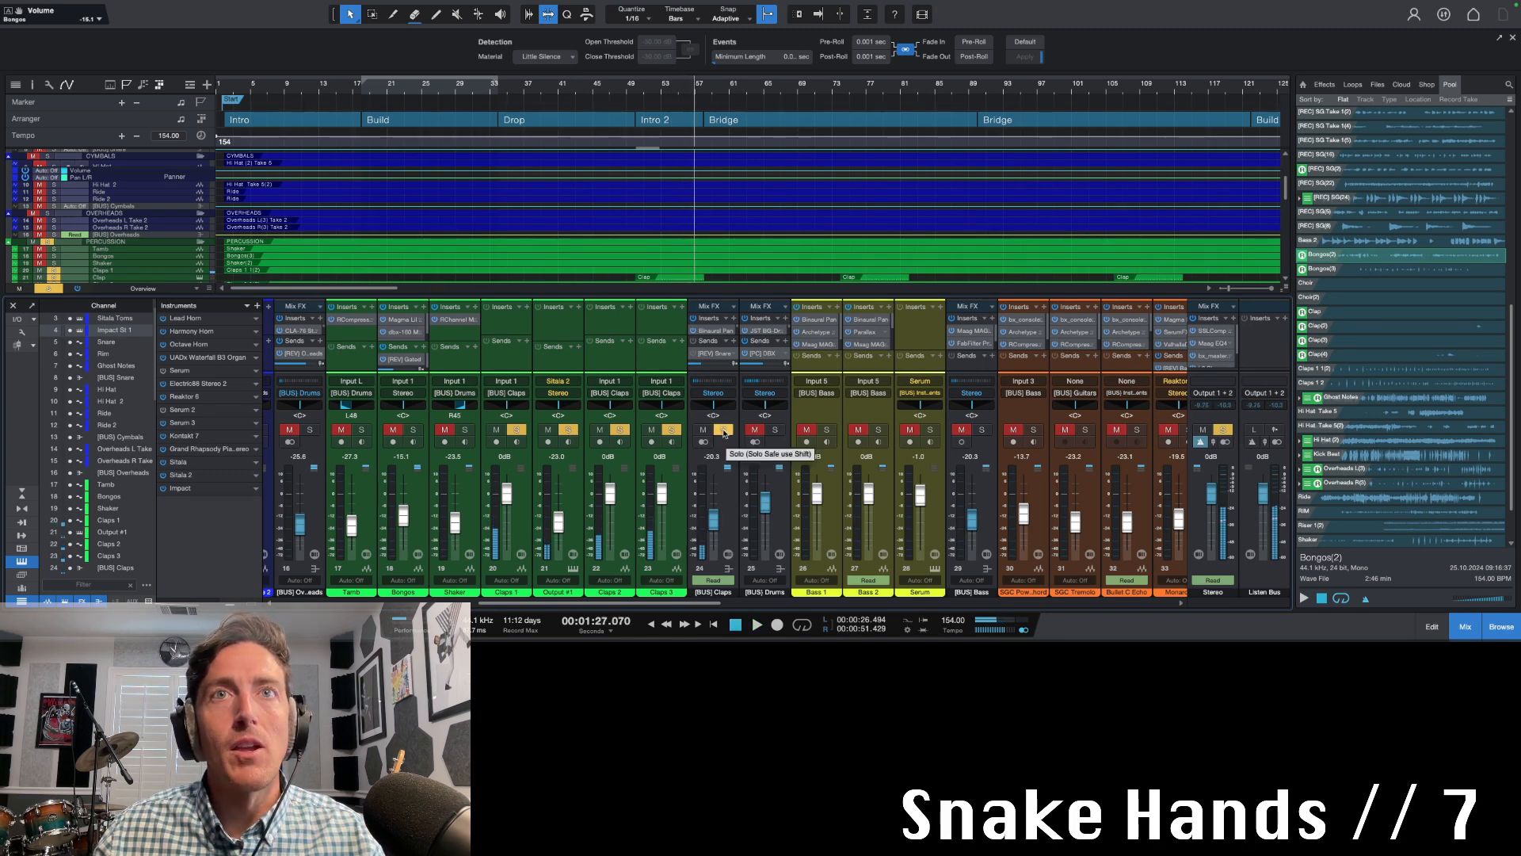
Unsolo the clap channels and listen to the full mix from within the Intro 2 section
{"action": "left_click", "coordinate": [724, 430]}
{"action": "left_click", "coordinate": [569, 430]}
{"action": "key", "text": "space"}
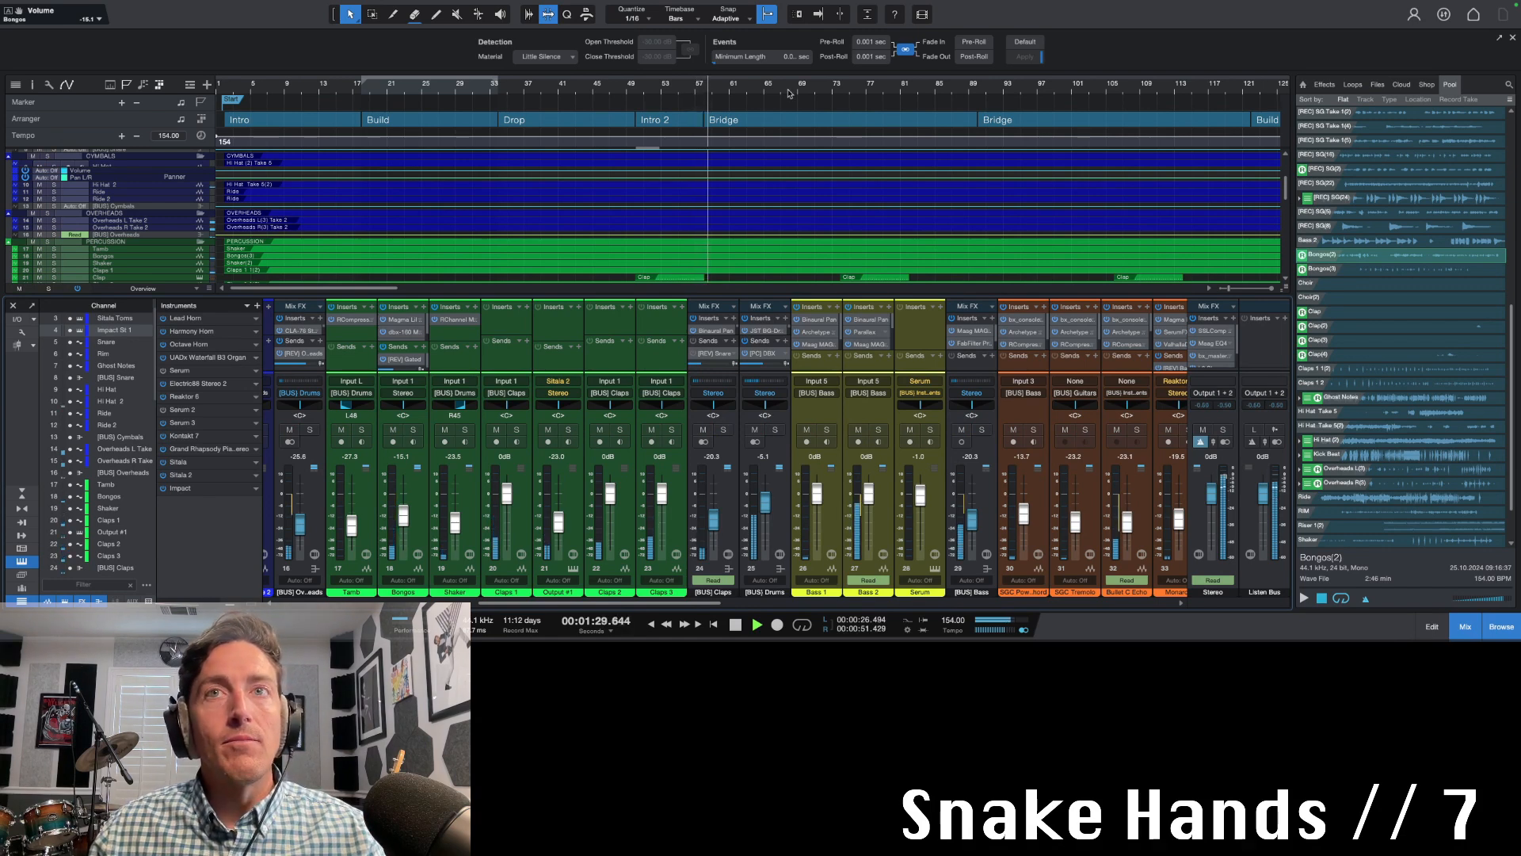
{"action": "left_click", "coordinate": [654, 93]}
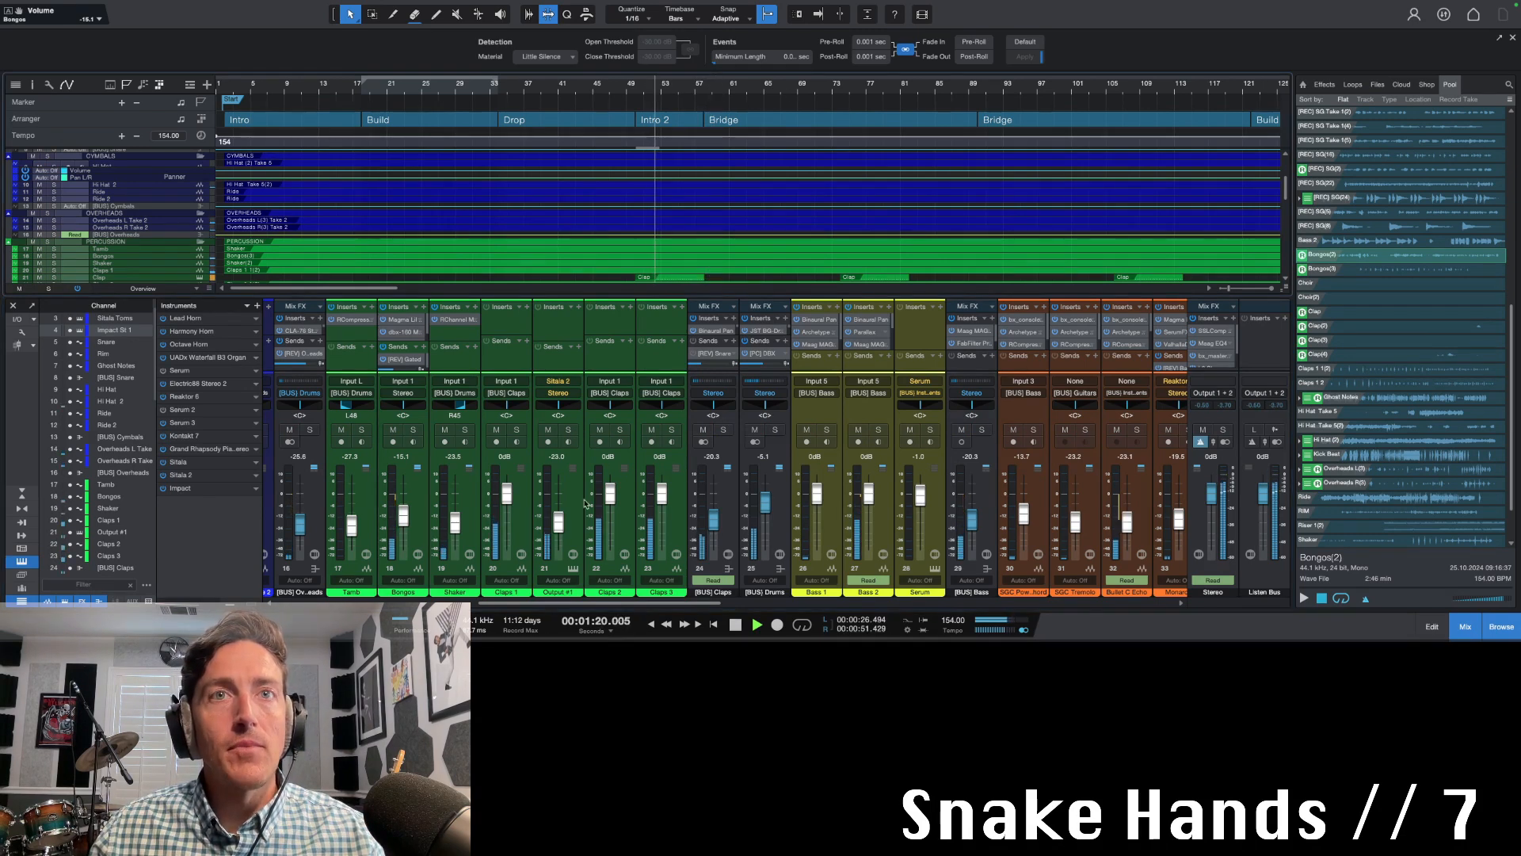
Find the drum channels in the mixer and look over the Overheads tracks with the playhead at the Drop
{"action": "left_click_drag", "start_coordinate": [576, 603], "coordinate": [426, 604]}
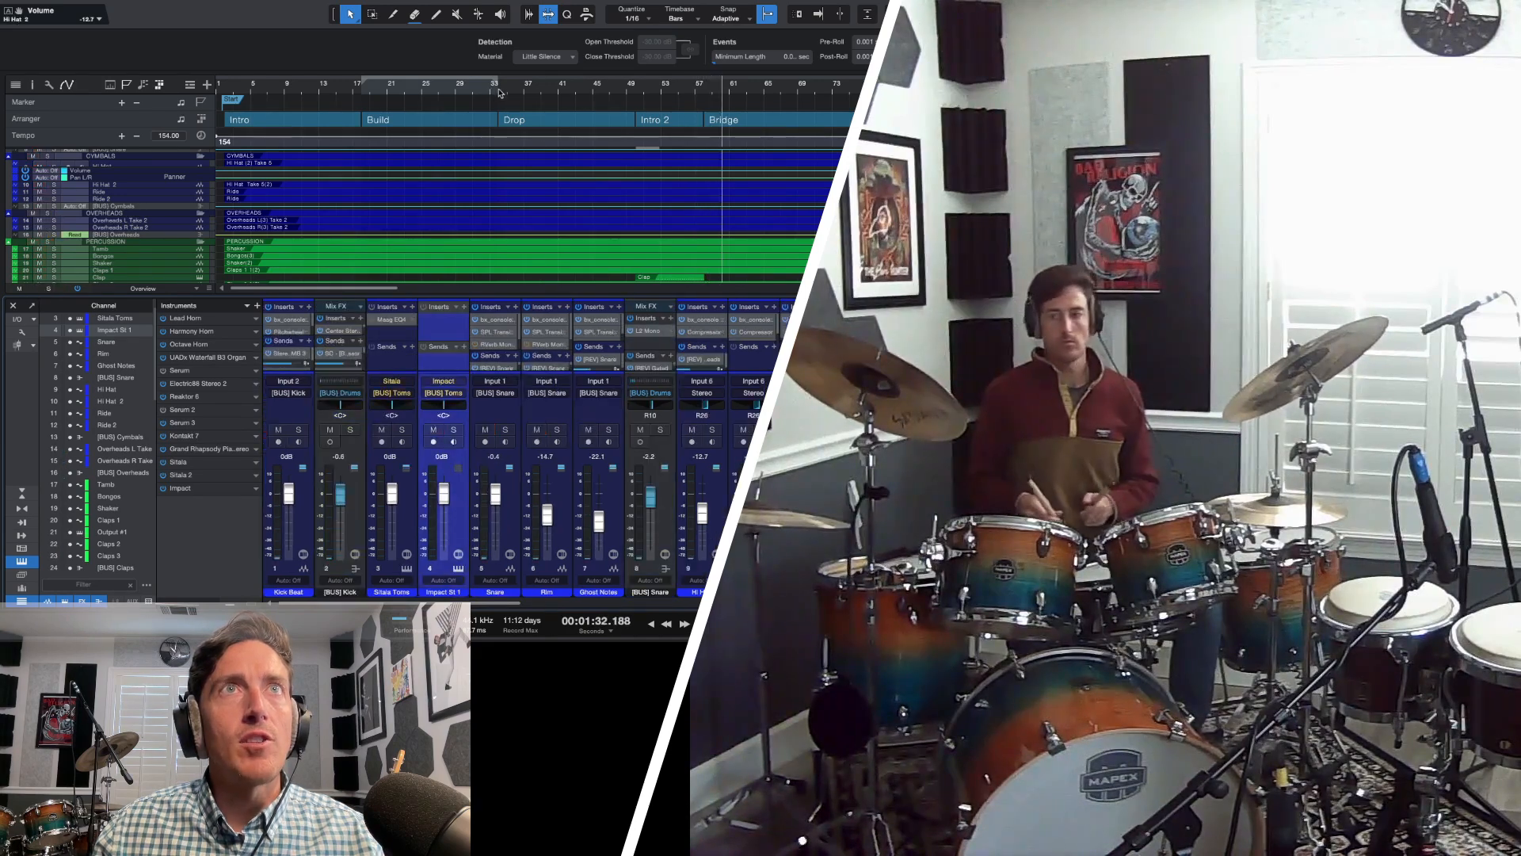
{"action": "left_click", "coordinate": [499, 93]}
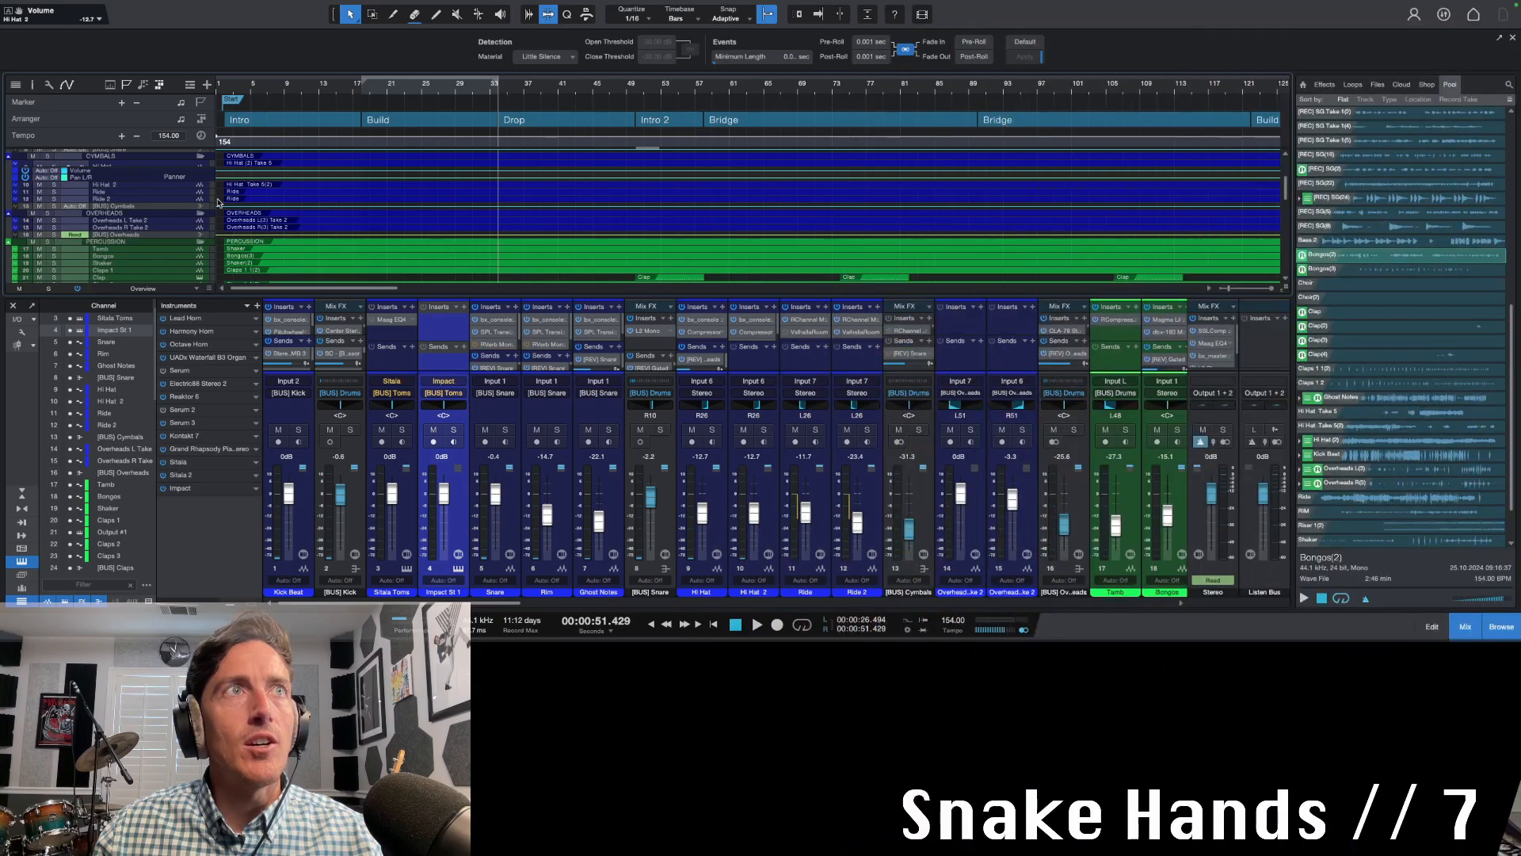
{"action": "scroll", "coordinate": [429, 203], "scroll_direction": "up", "scroll_amount": 3}
{"action": "scroll", "coordinate": [428, 210], "scroll_direction": "down", "scroll_amount": 5}
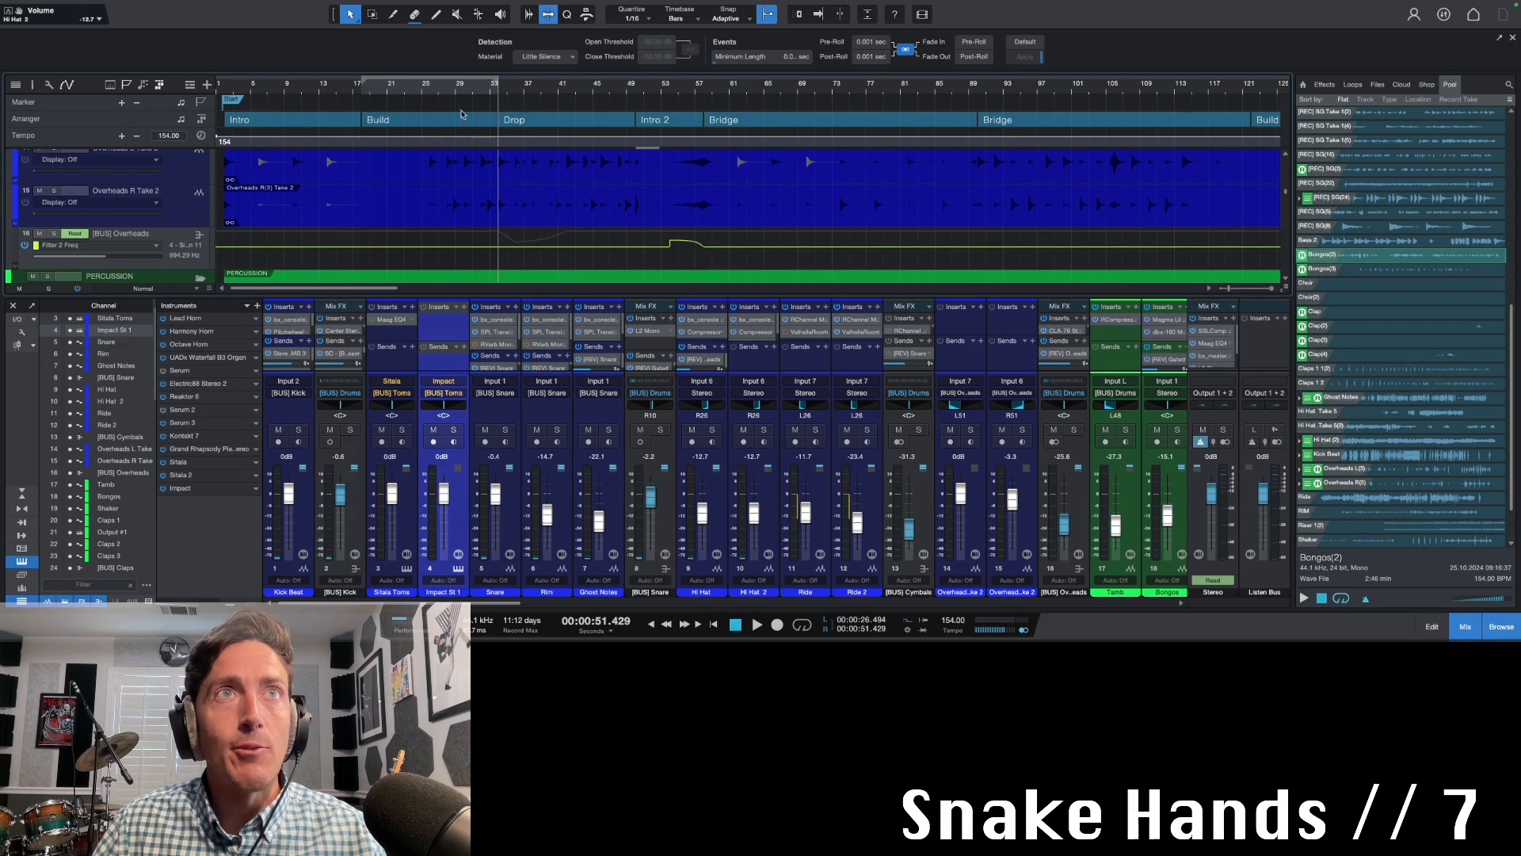
{"action": "scroll", "coordinate": [358, 167], "scroll_direction": "up", "scroll_amount": 3}
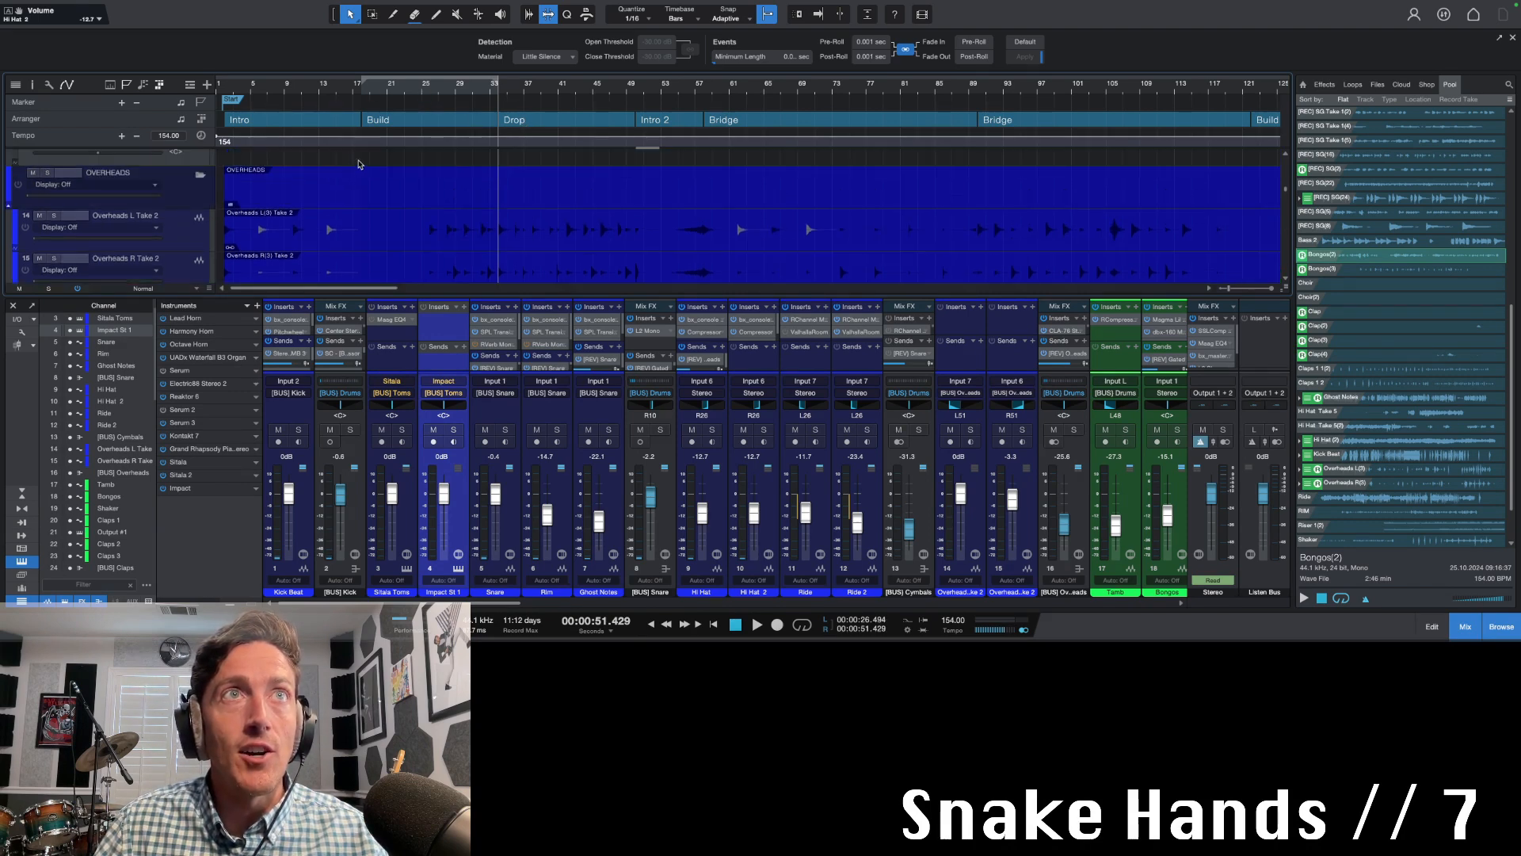
Play from the start of the Build section, soloing the Ride 2 track and adding the Overheads folder to the solo
{"action": "left_click", "coordinate": [362, 91]}
{"action": "scroll", "coordinate": [396, 197], "scroll_direction": "up", "scroll_amount": 2}
{"action": "key", "text": "space"}
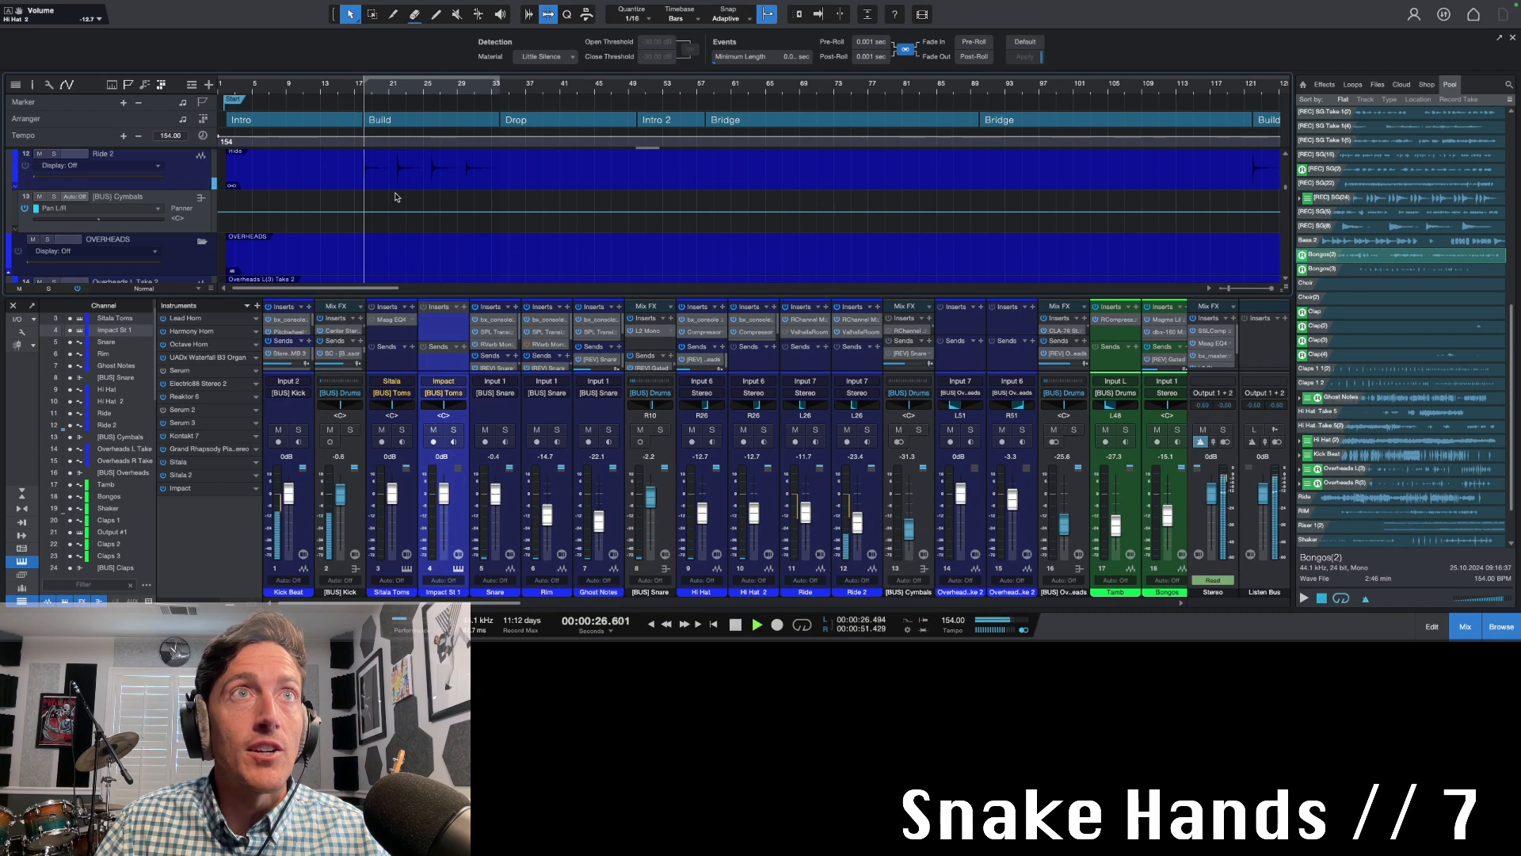
{"action": "key", "text": "s"}
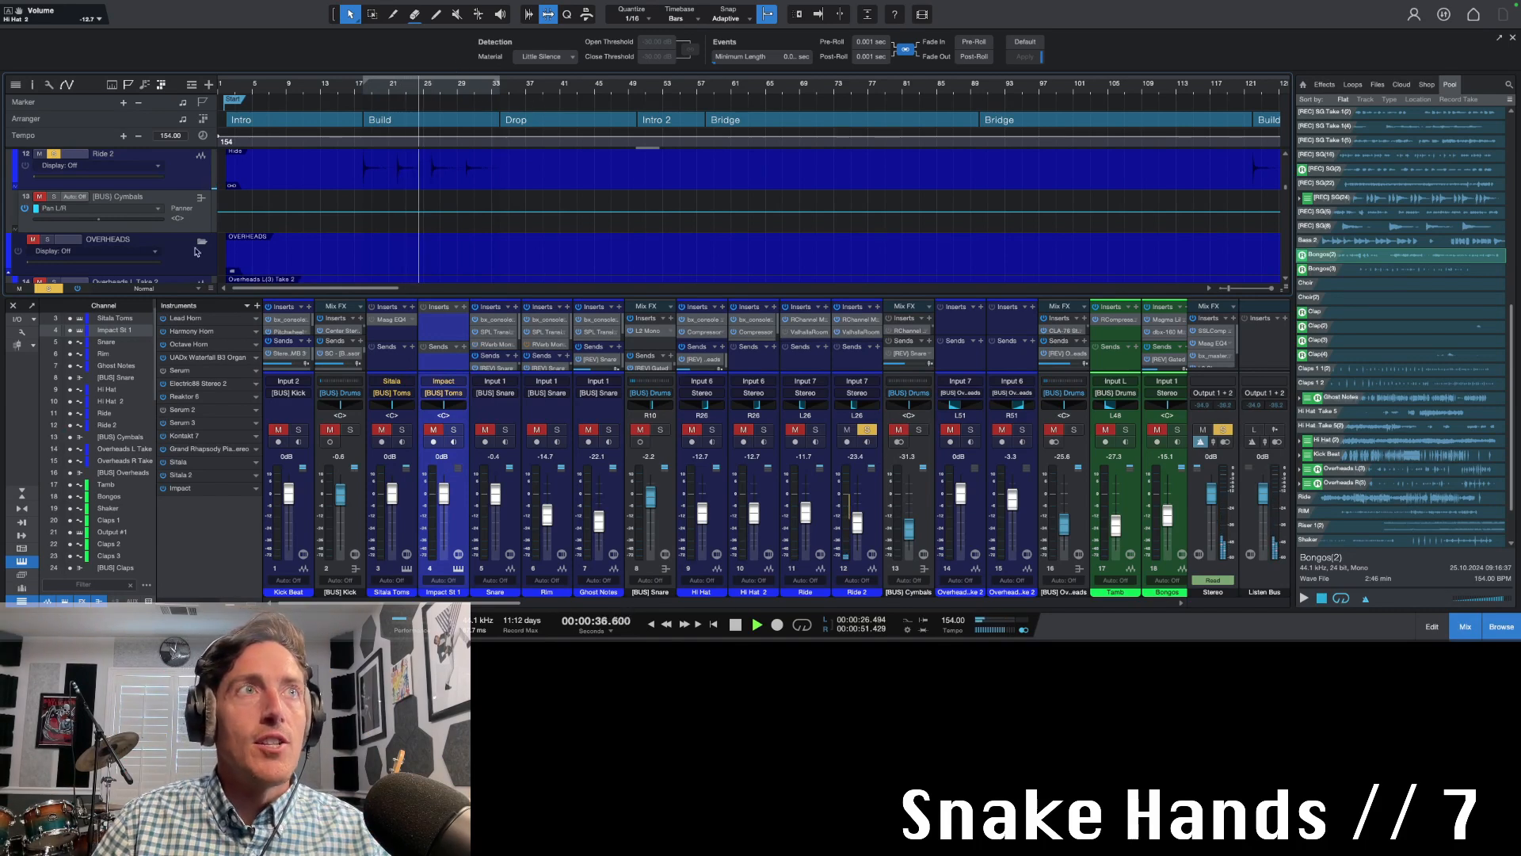
{"action": "left_click", "coordinate": [32, 239]}
{"action": "left_click", "coordinate": [47, 239]}
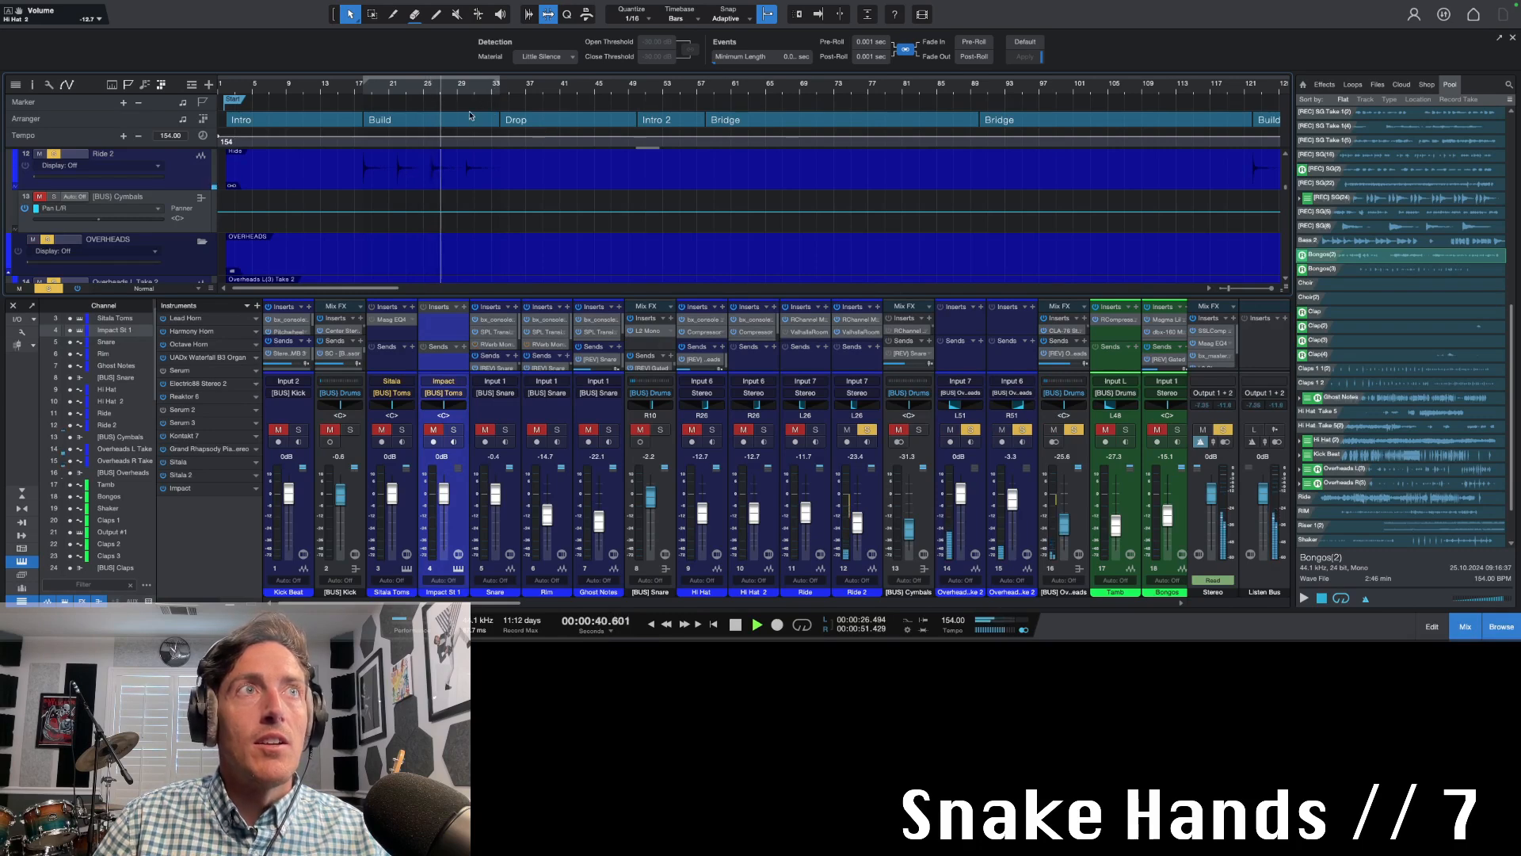
Play the full mix without solos from the start of the Drop section with the Overheads tracks in view
{"action": "scroll", "coordinate": [464, 204], "scroll_direction": "down", "scroll_amount": 2}
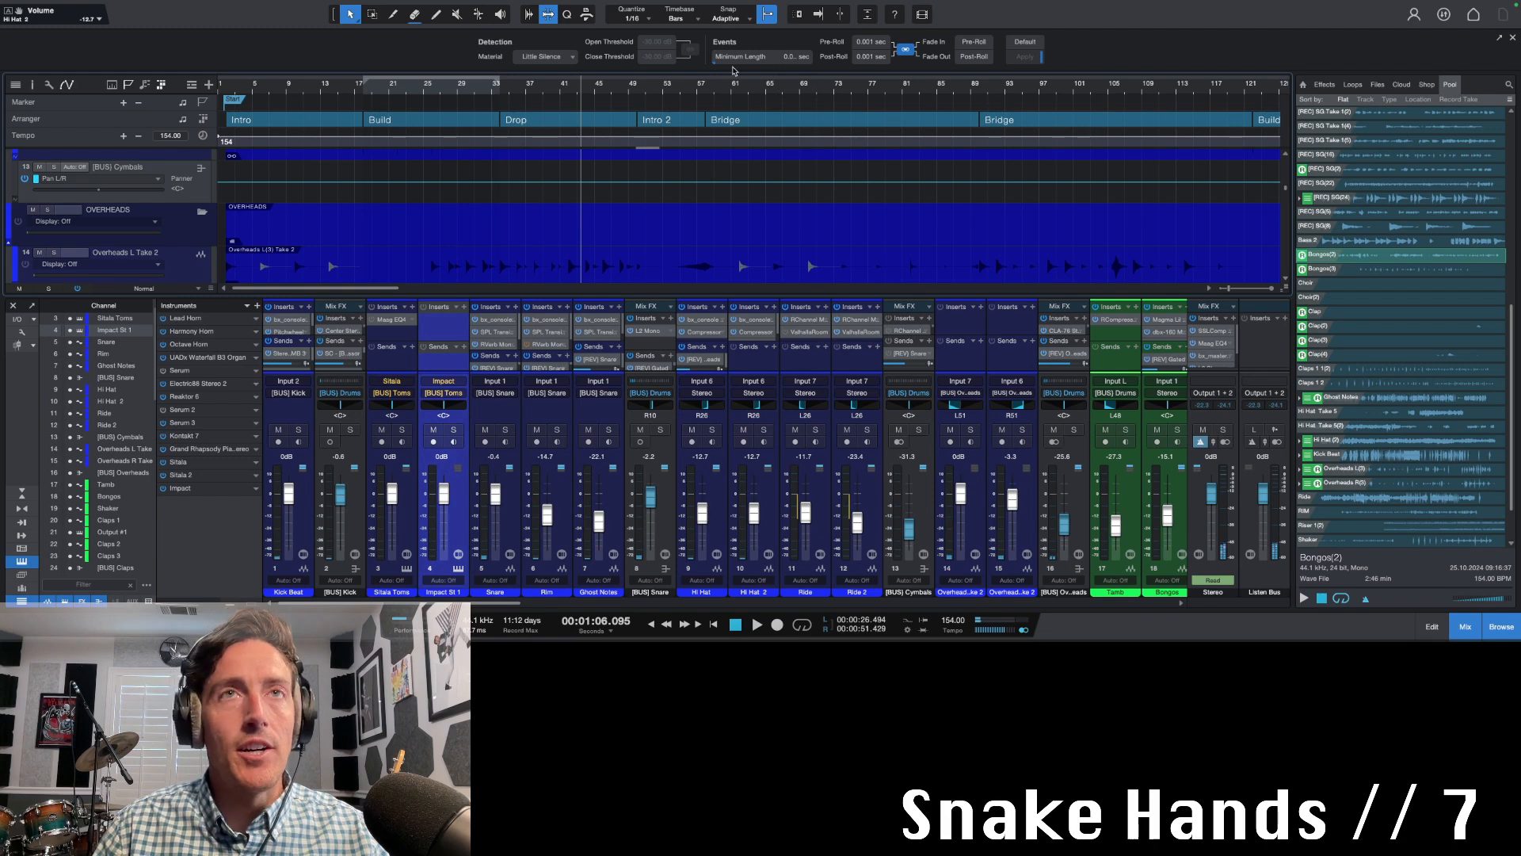
{"action": "left_click", "coordinate": [498, 89]}
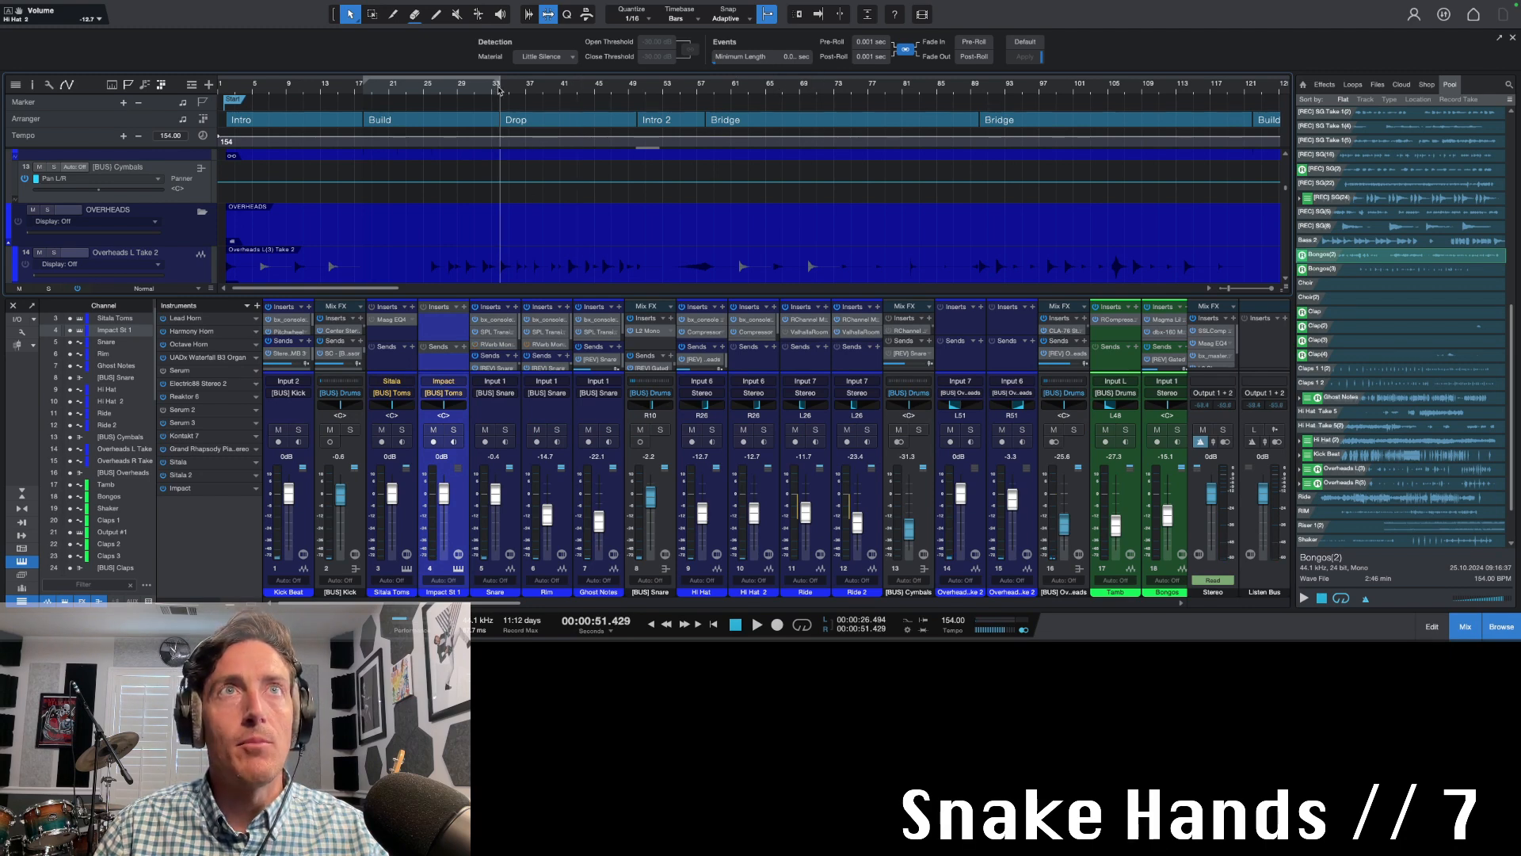
{"action": "key", "text": "space"}
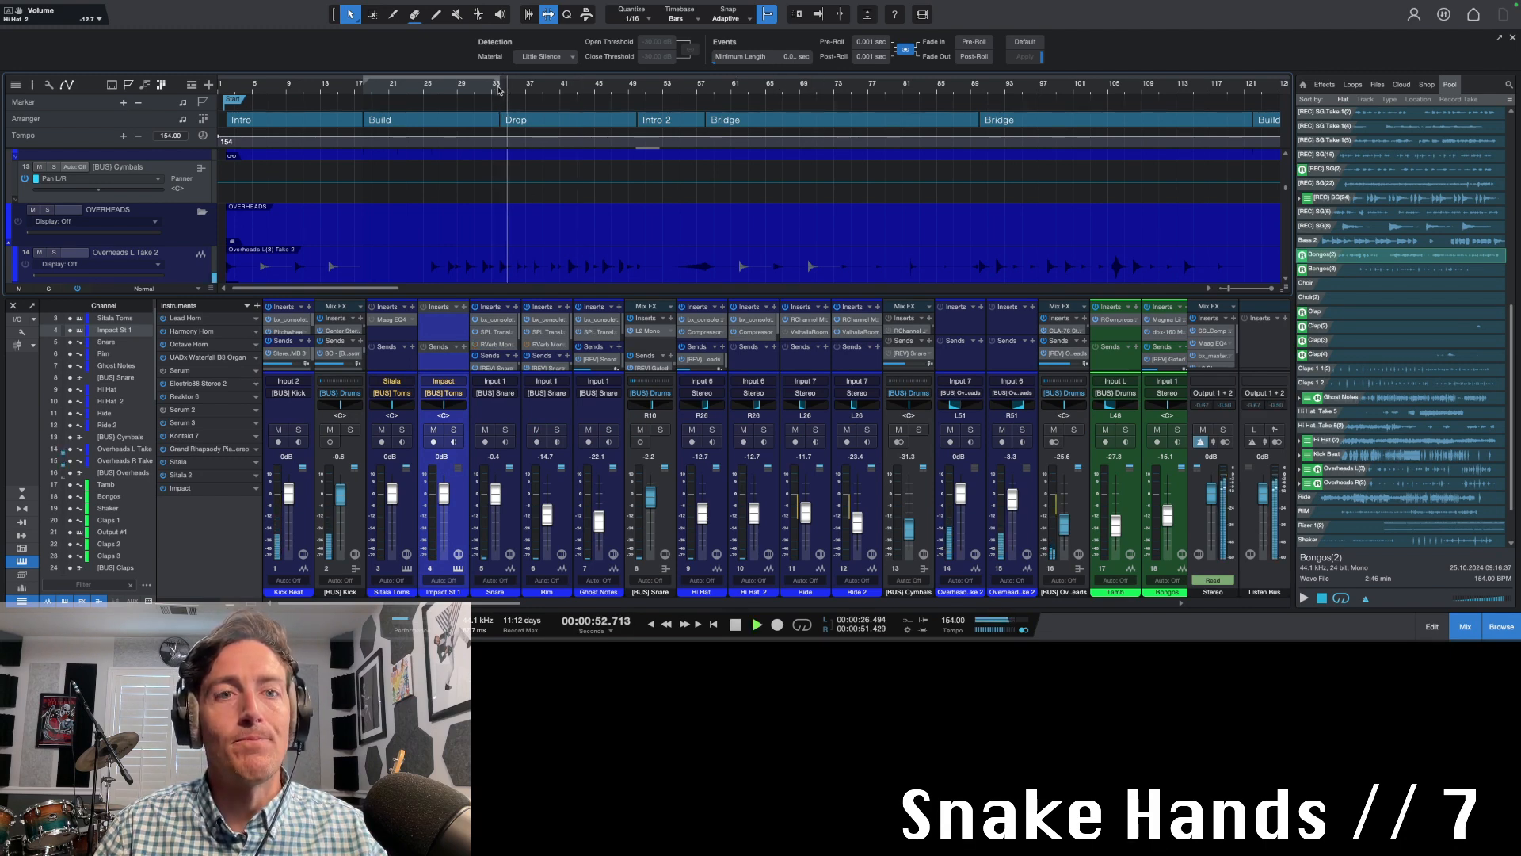